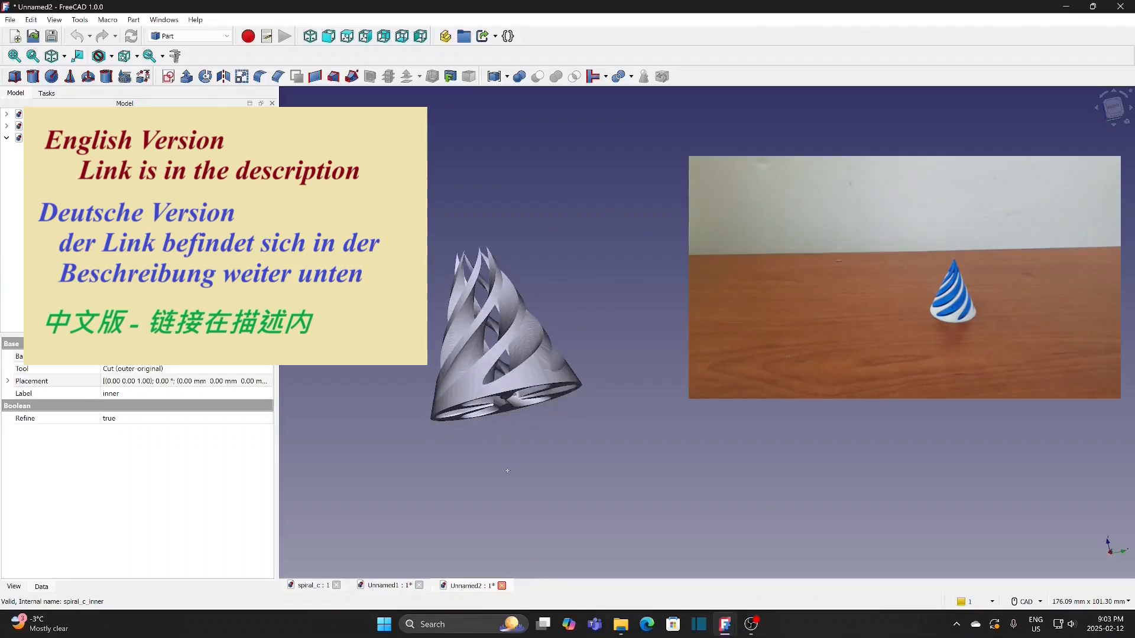
scroll(494, 414, up, 3)
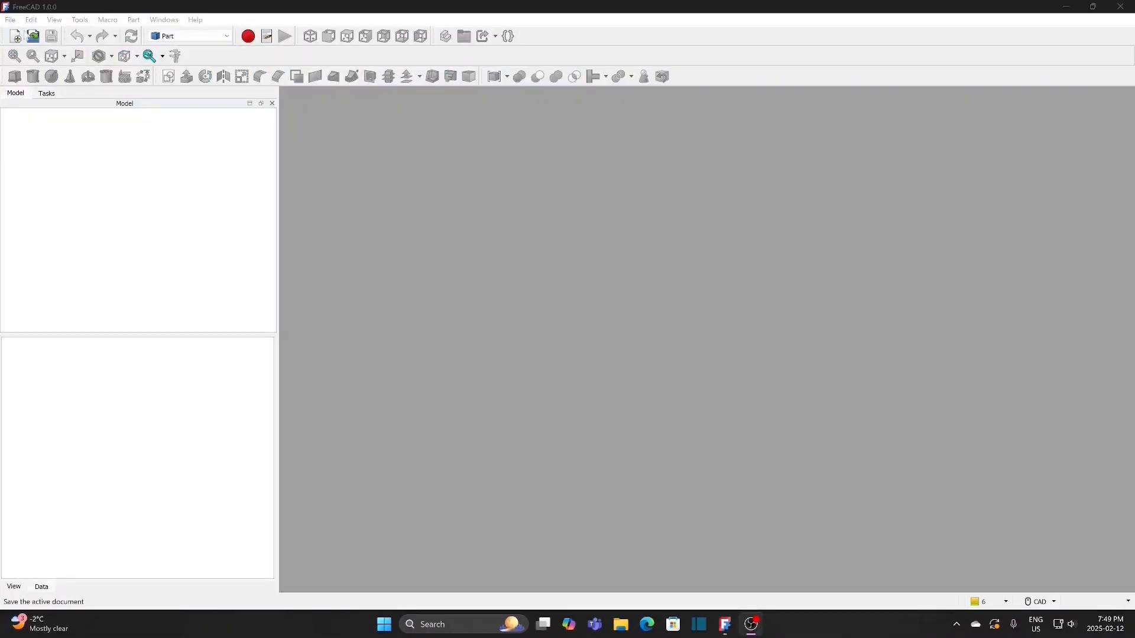
Step: Create a new document and save it as spiral_c in the D11-spiral_cone folder
click(14, 22)
click(14, 30)
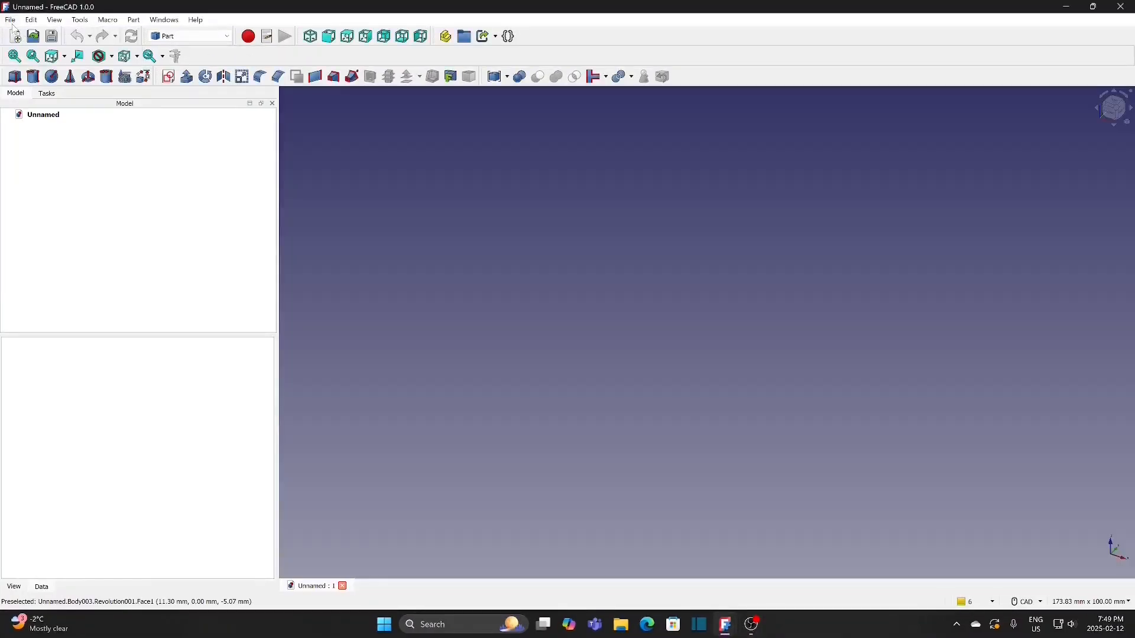
click(10, 20)
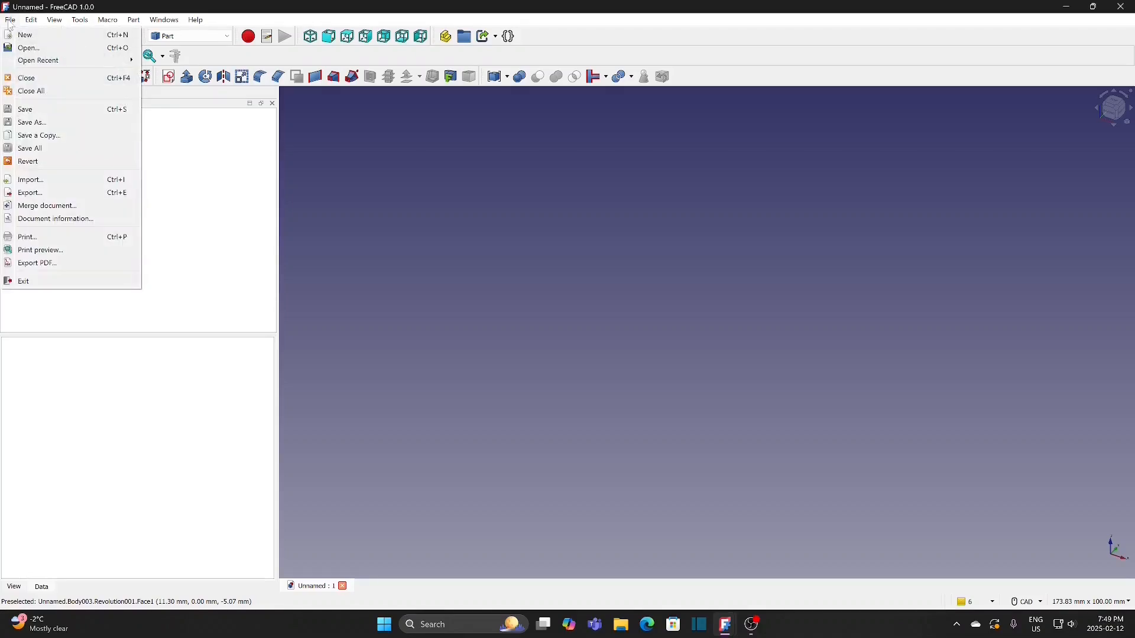
click(36, 122)
text(spiral_c)
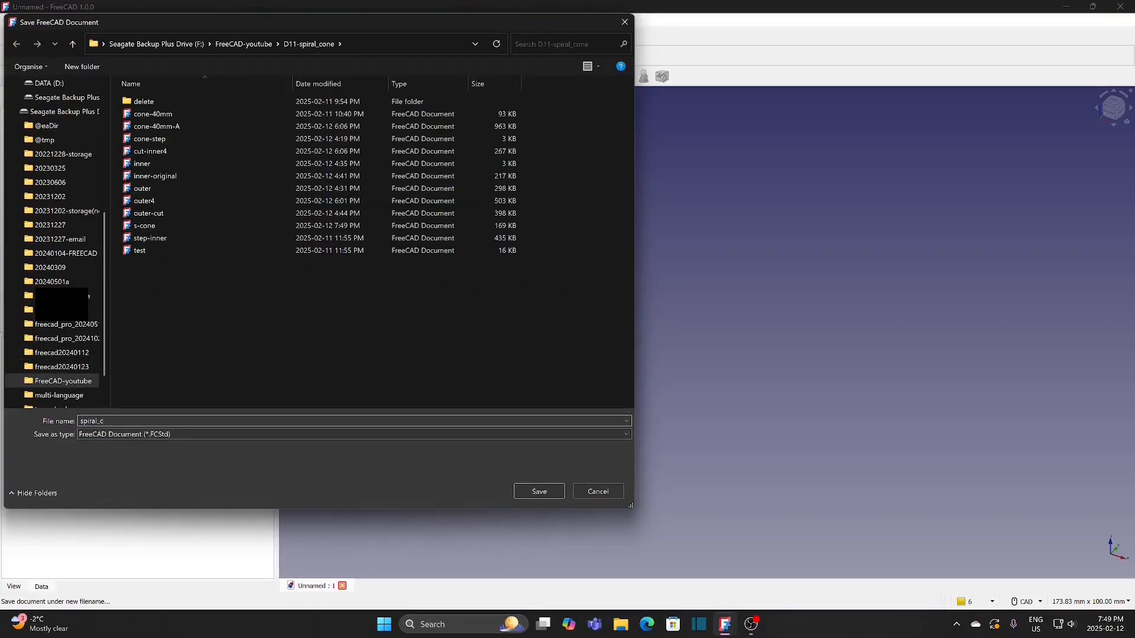
key(Return)
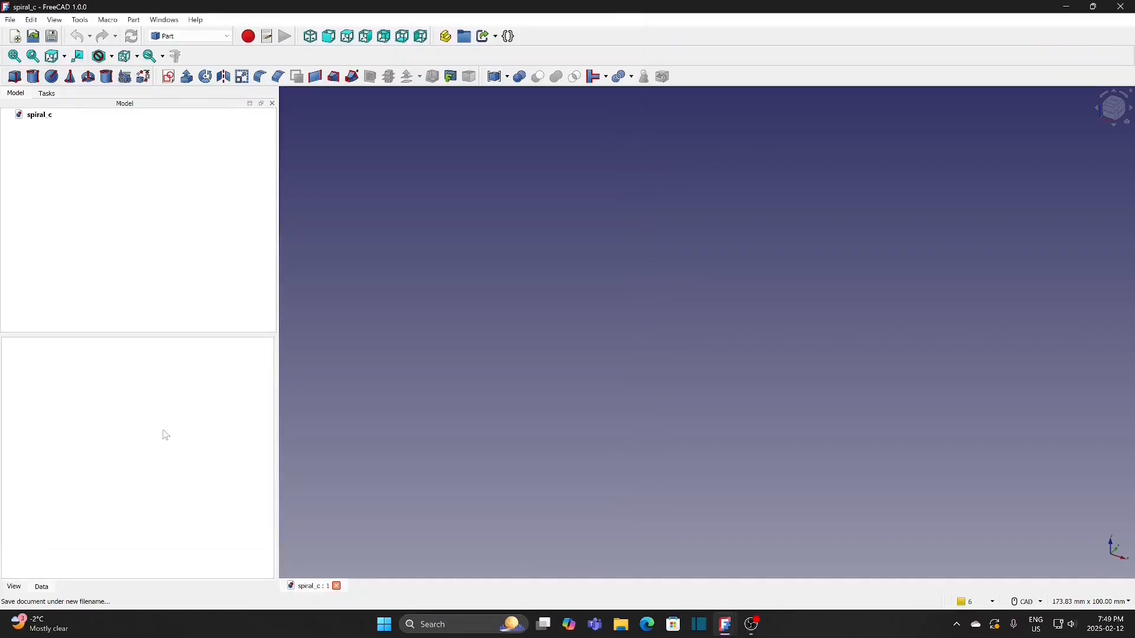
Step: In the Part Design workbench, create a body and start a sketch on its XY plane
click(178, 37)
click(183, 199)
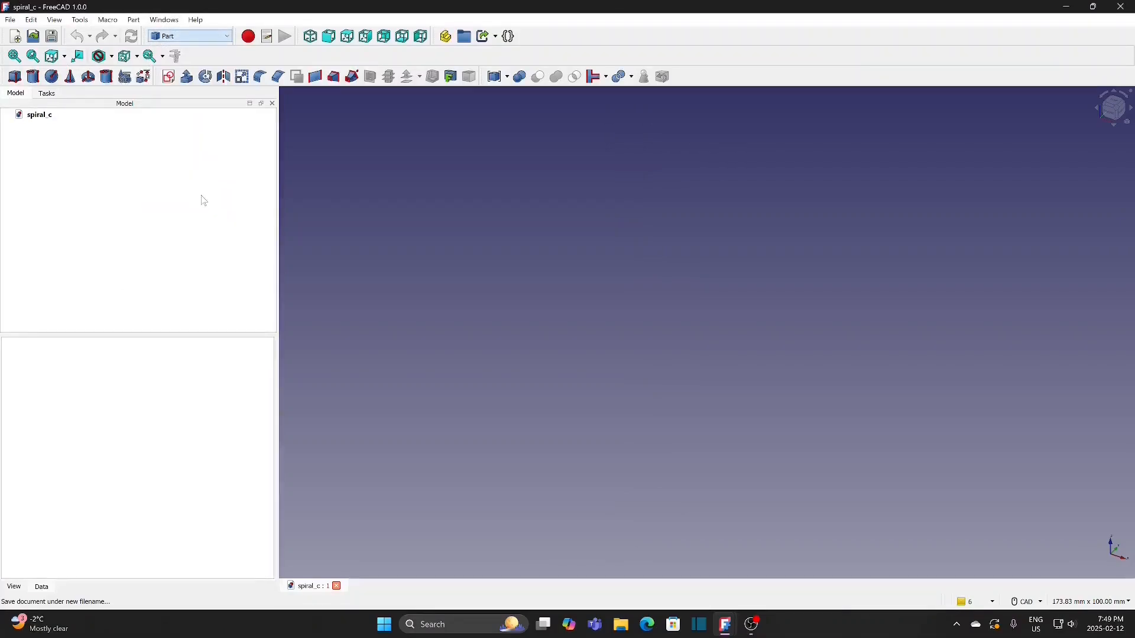
click(16, 73)
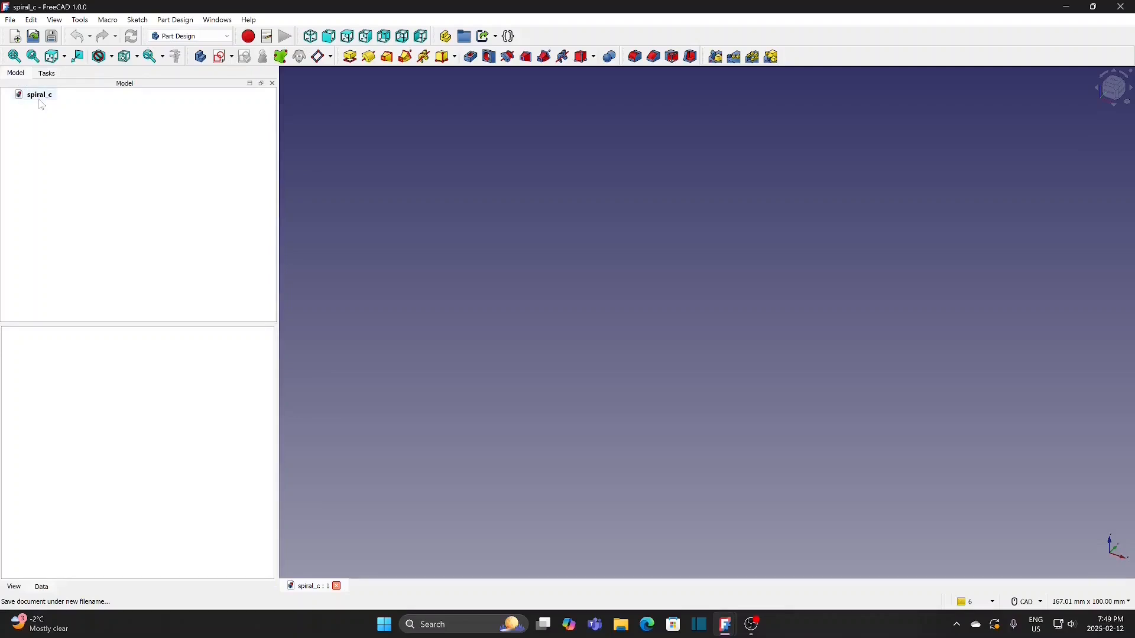
click(39, 95)
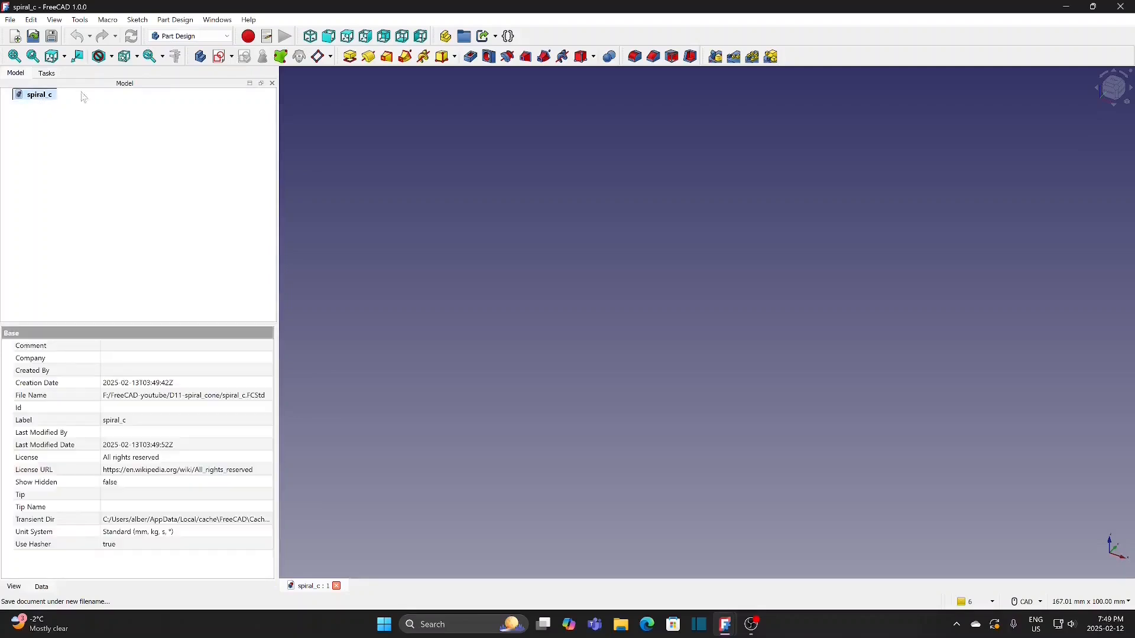
click(201, 57)
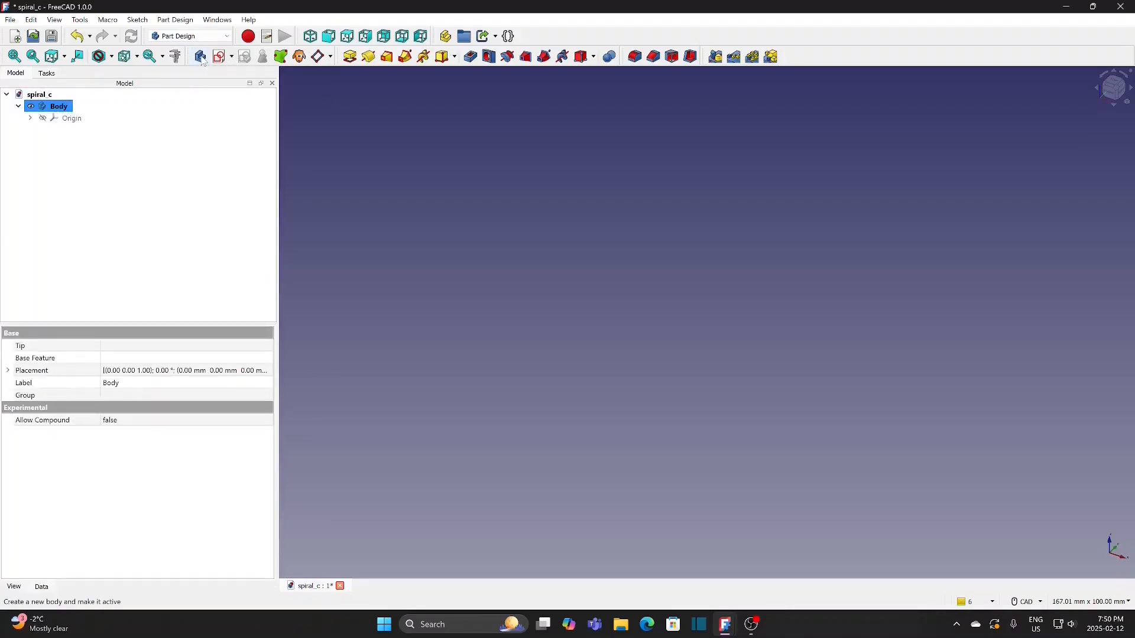
click(220, 57)
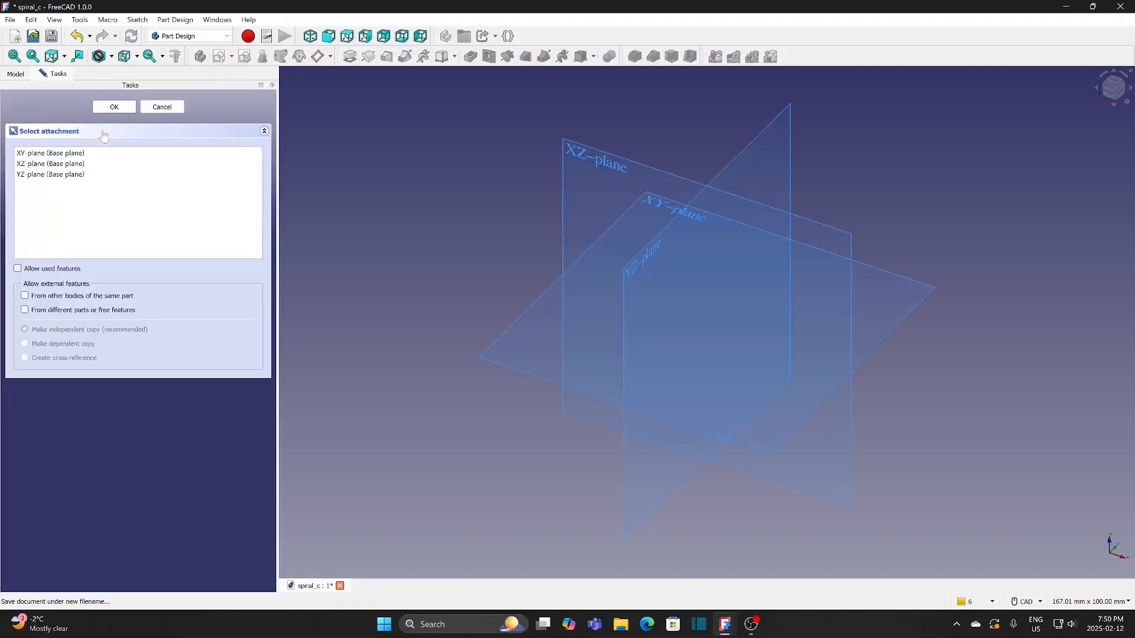
click(62, 155)
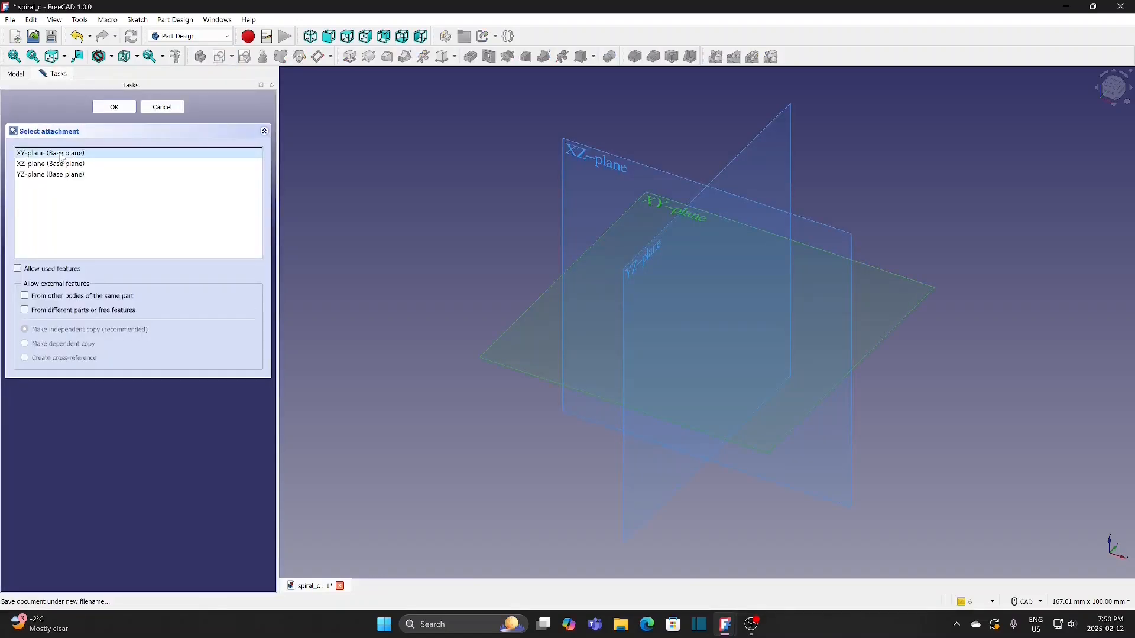
click(128, 106)
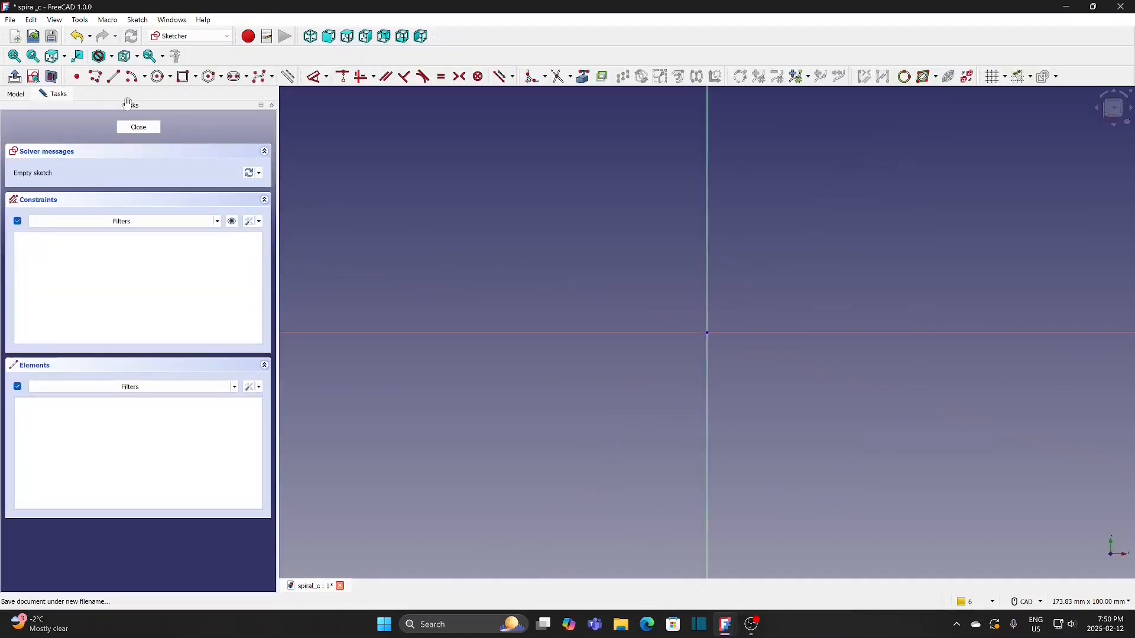
Step: Draw a line about 8.5 mm long from the origin, rising at about 43° into the positive quadrant
middle_drag(772, 255, 551, 319)
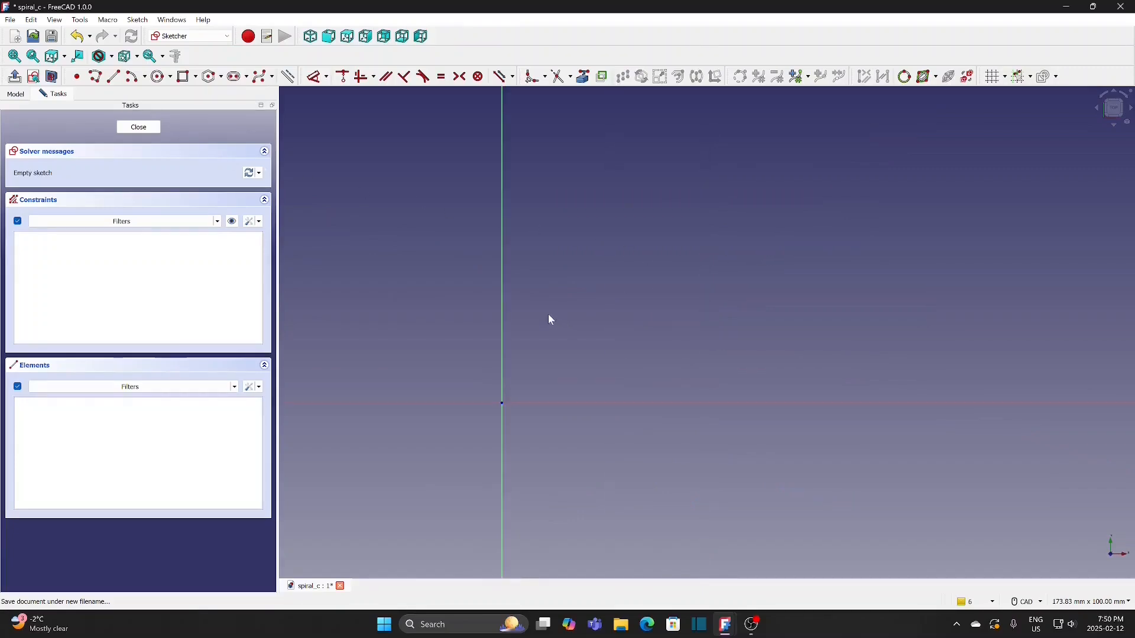
click(114, 77)
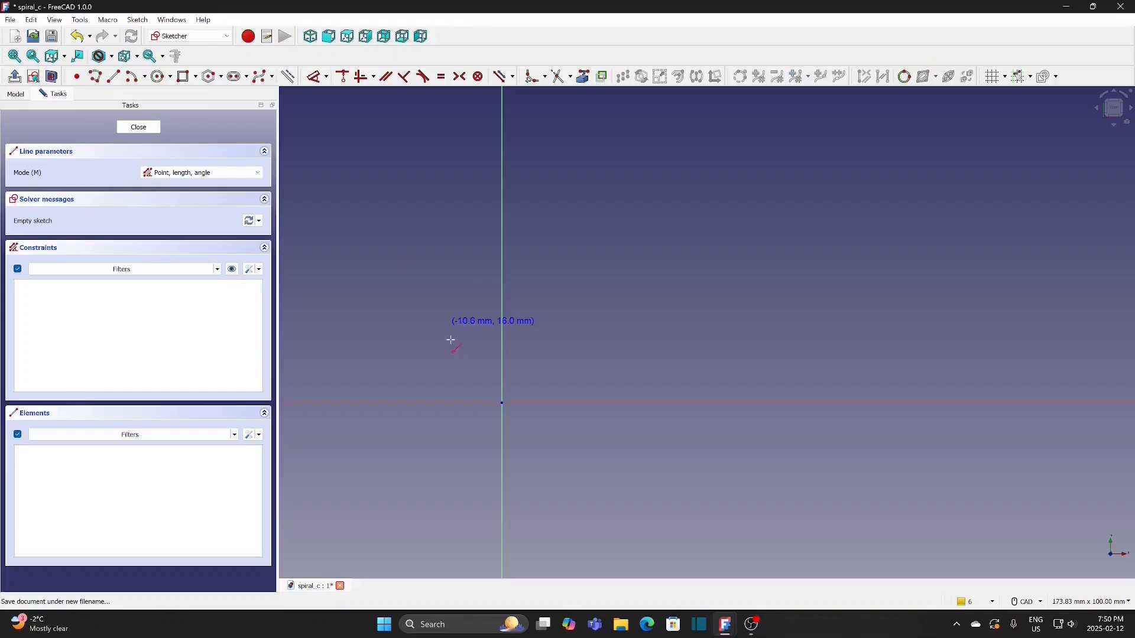
click(502, 403)
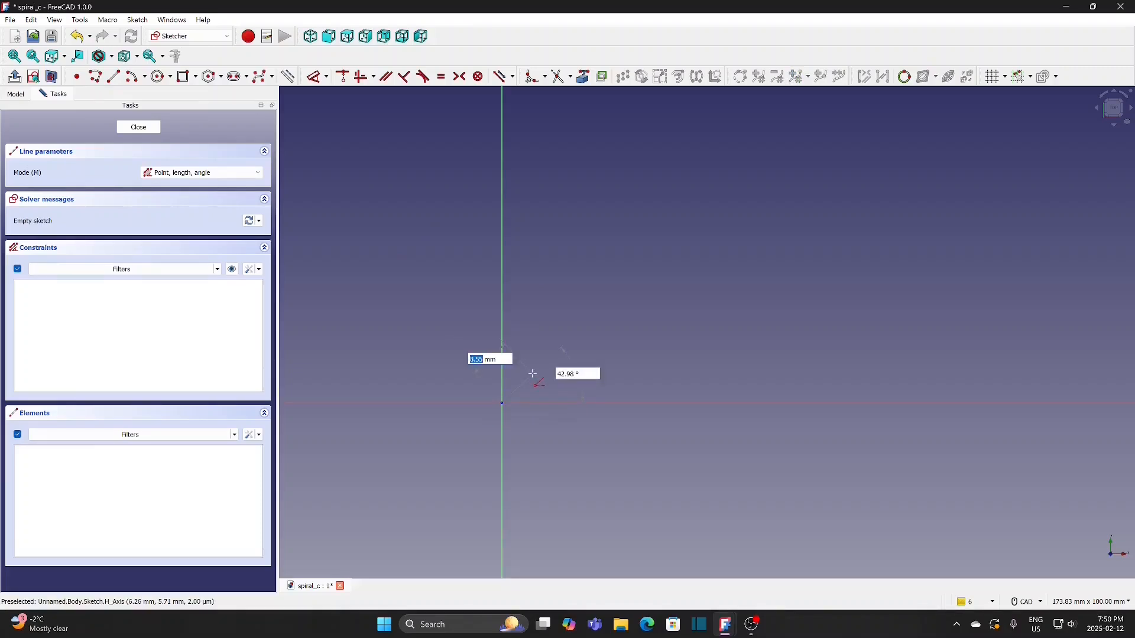
click(533, 374)
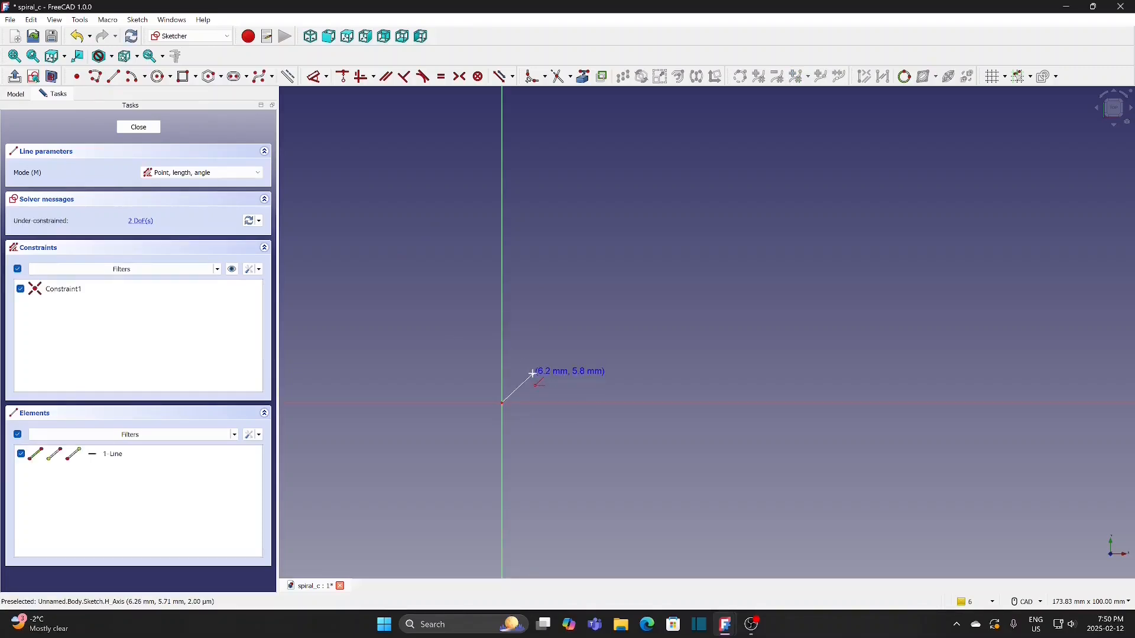
Step: Constrain the line's length to 2 mm and pull its free end clear of the horizontal axis
click(327, 78)
click(360, 189)
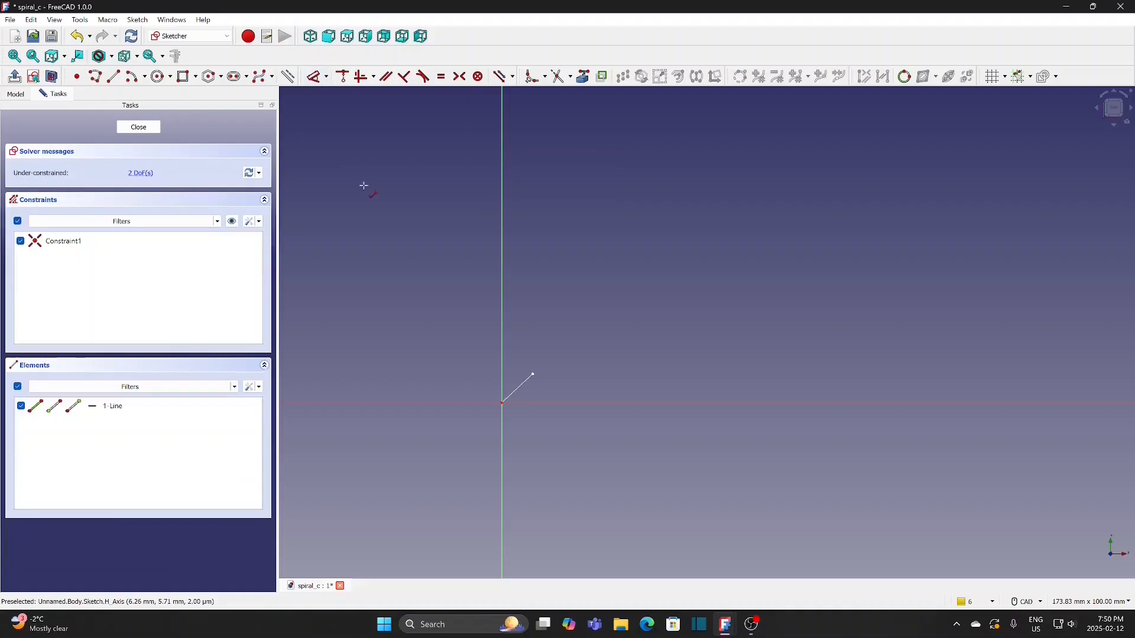
click(519, 388)
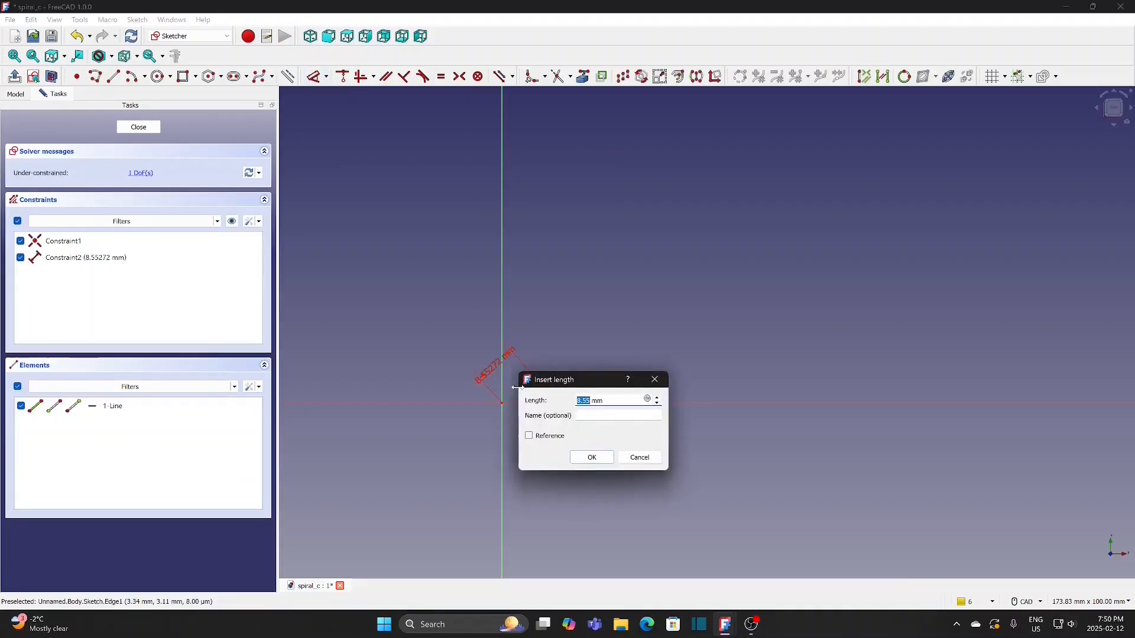
text(2)
key(Return)
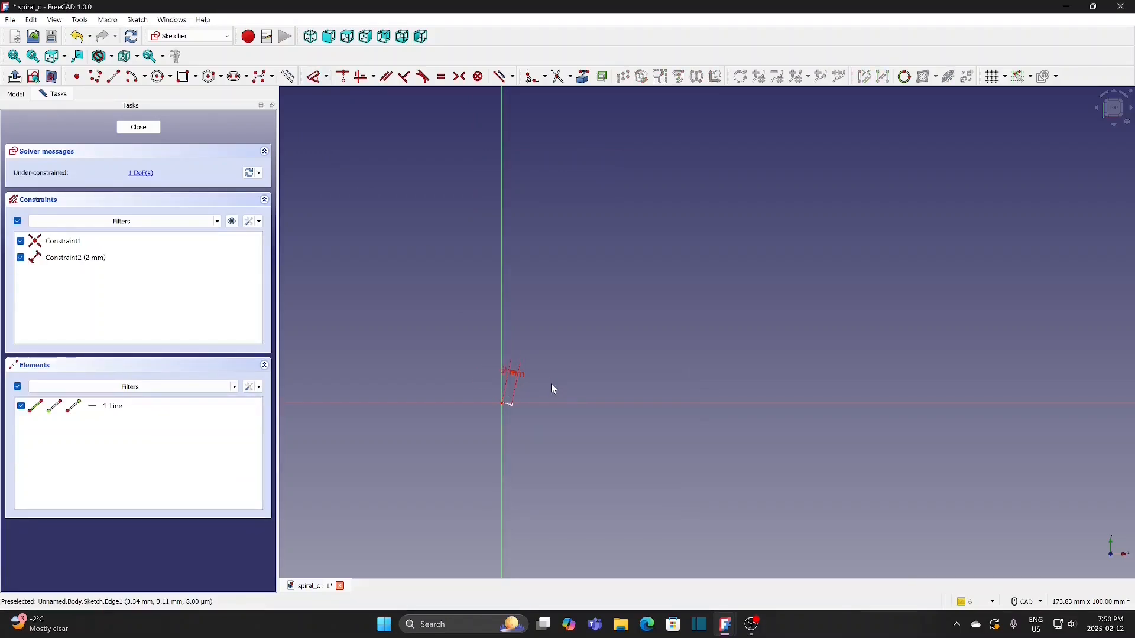
mouse_move(510, 404)
mouse_down()
mouse_move(522, 390)
mouse_move(500, 387)
mouse_move(578, 456)
mouse_up()
Step: Draw a three-point arc about 25 mm in diameter upward from the line's free end, bulging toward the vertical axis
scroll(529, 392, up, 3)
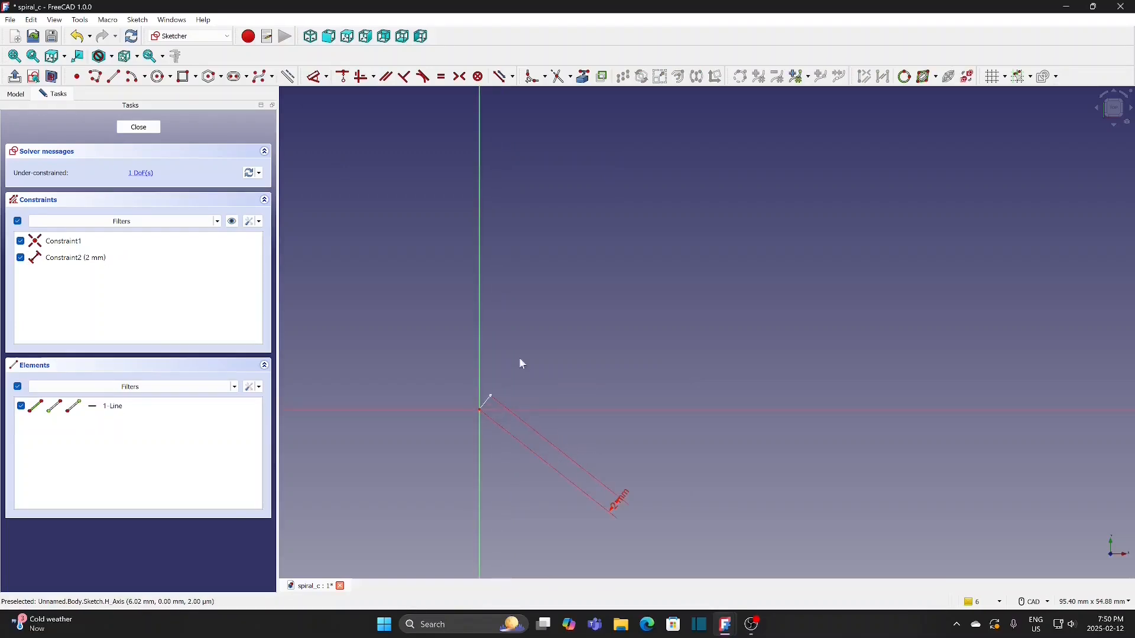
scroll(523, 346, up, 2)
middle_drag(523, 345, 631, 358)
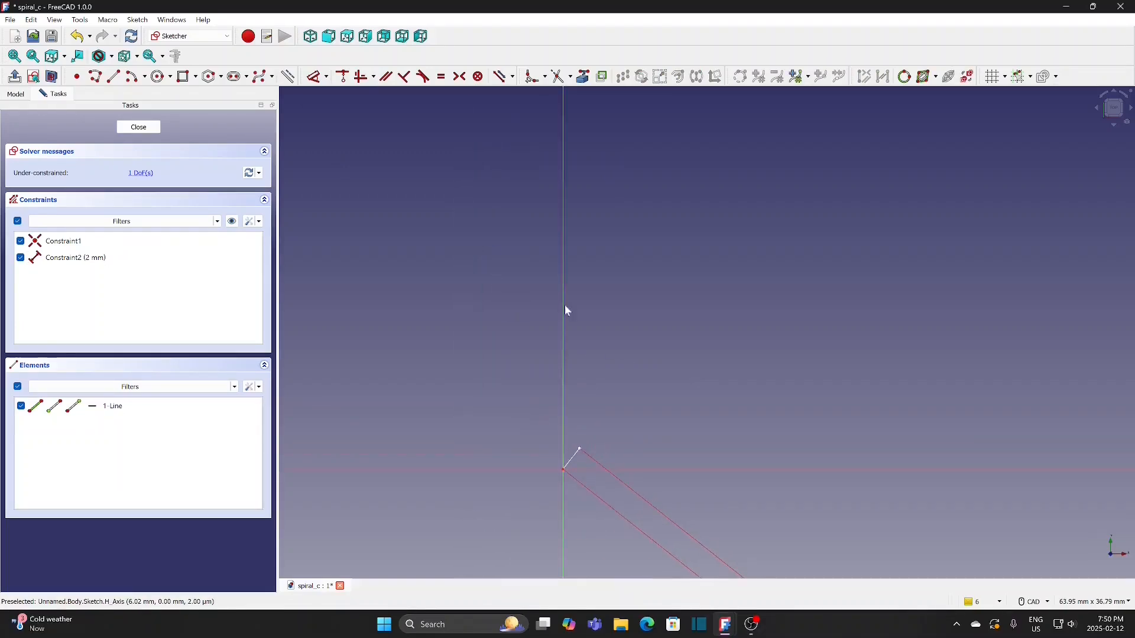
click(145, 76)
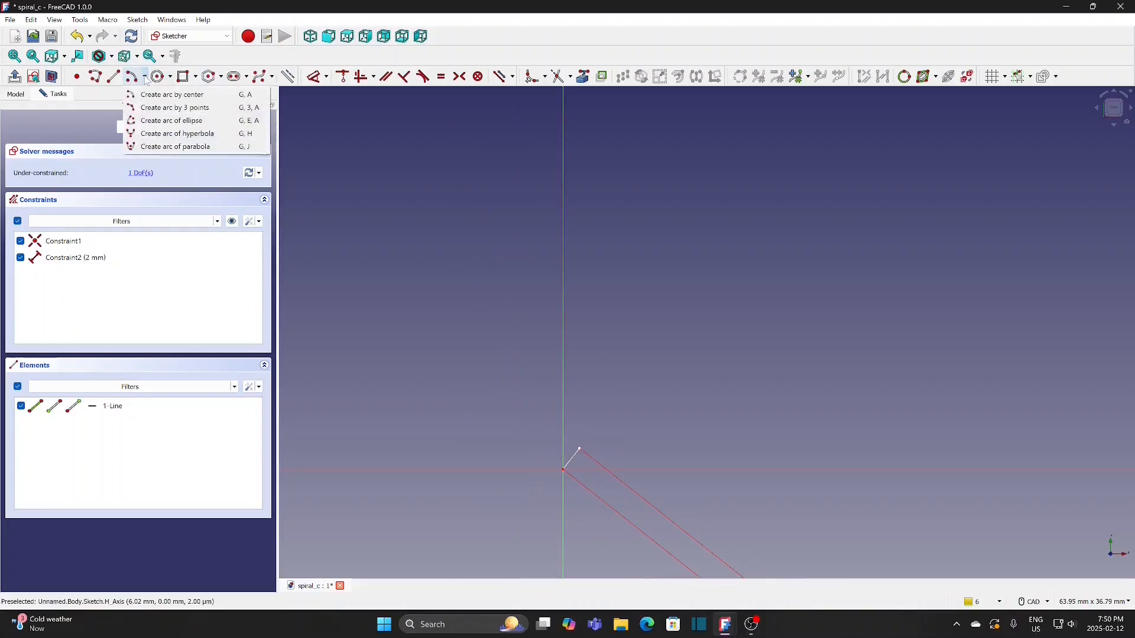
click(171, 106)
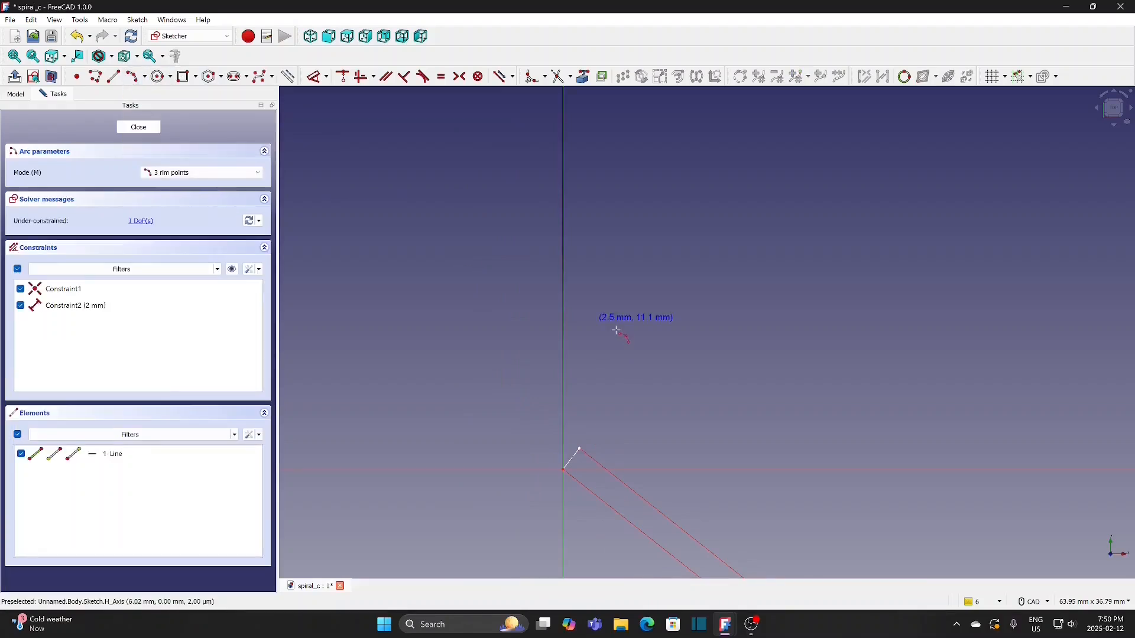
click(580, 450)
click(620, 291)
click(584, 349)
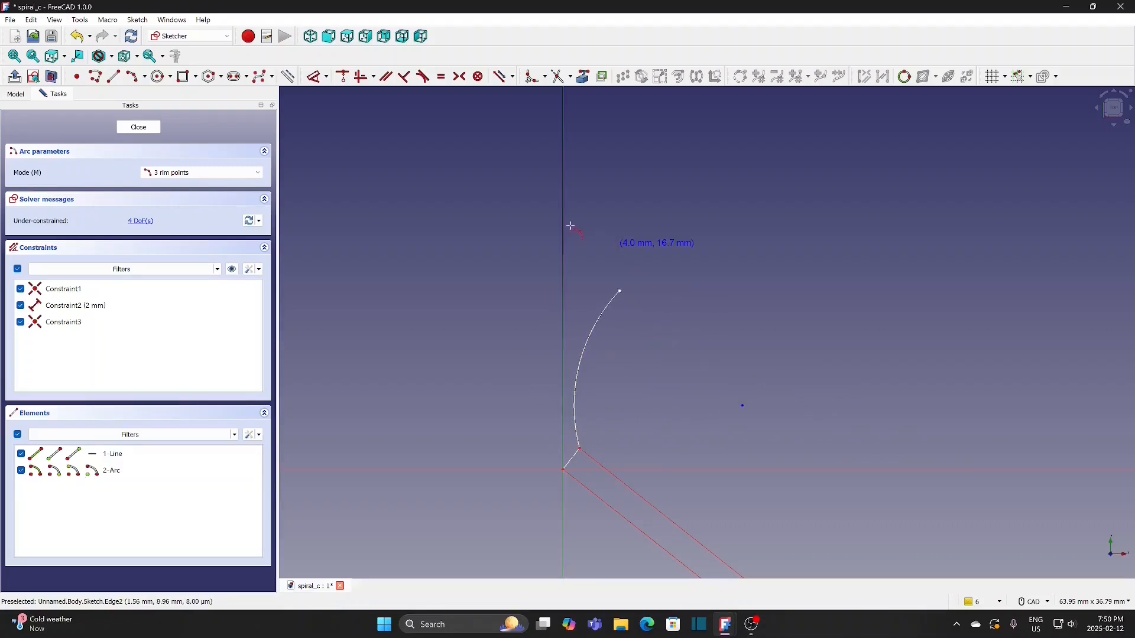
Step: Draw a centre-based arc above the first one, centred on the vertical axis and forming an upward-facing half circle
click(145, 78)
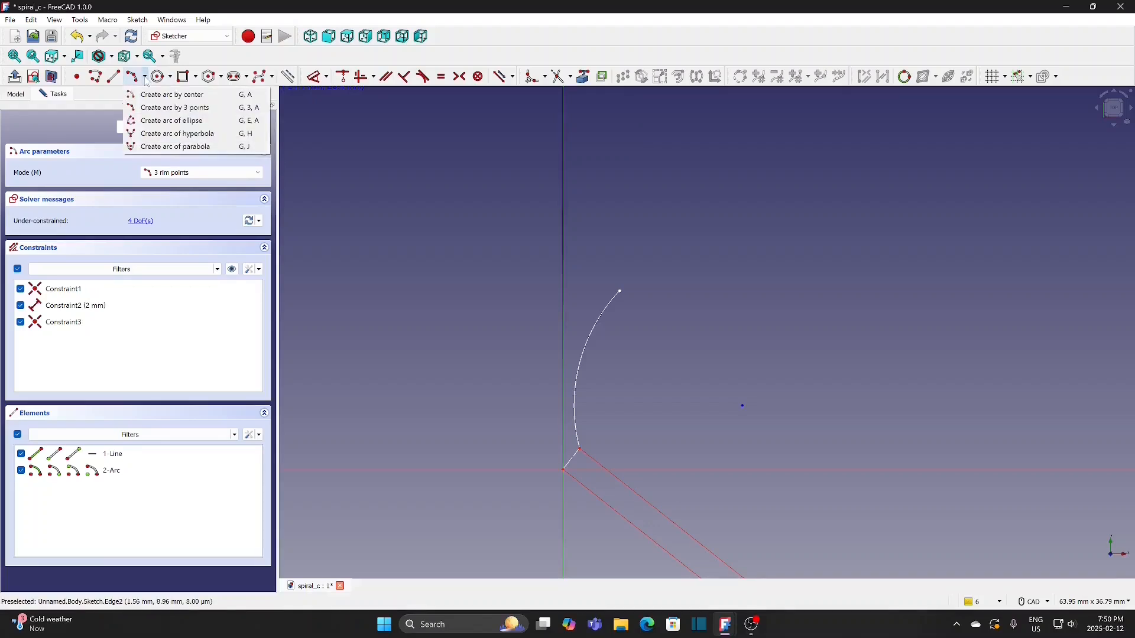
click(169, 95)
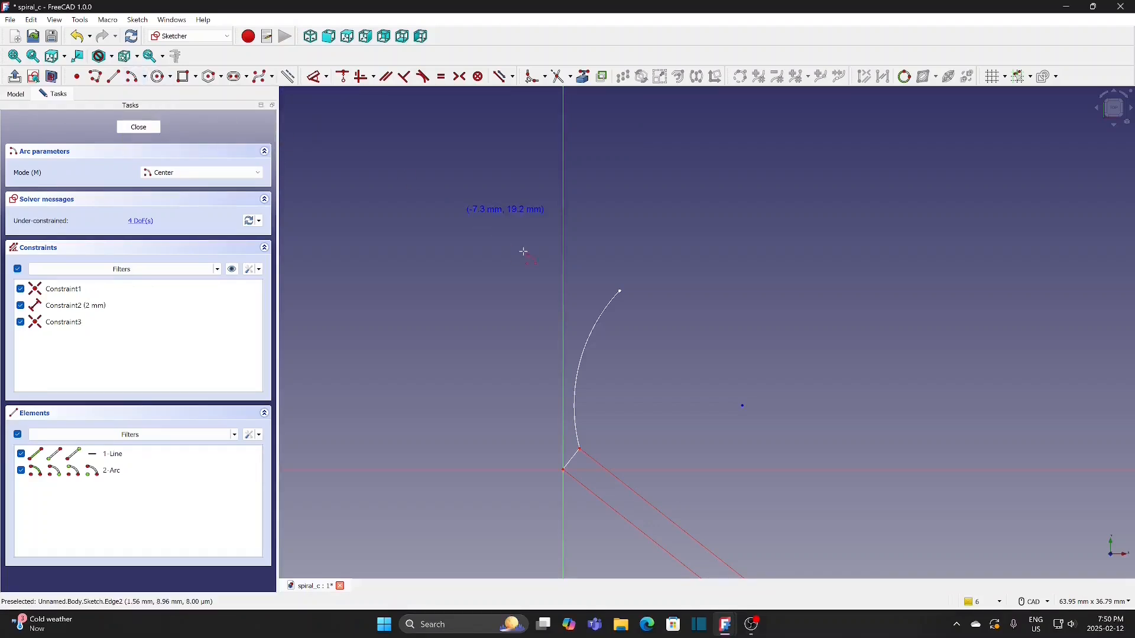
click(563, 280)
click(484, 290)
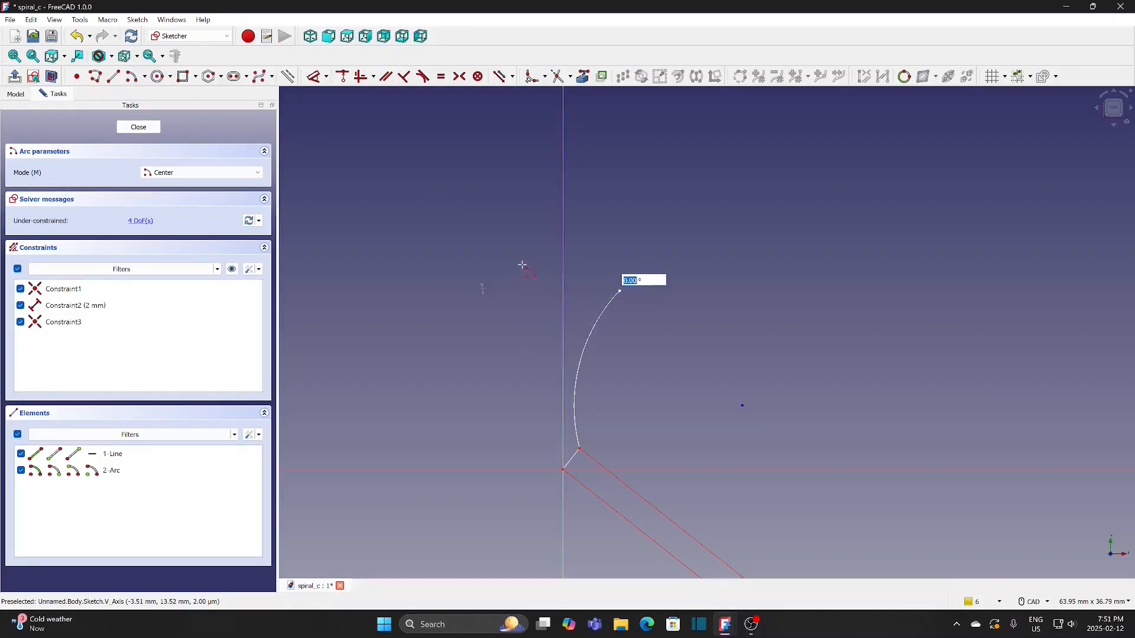
click(619, 277)
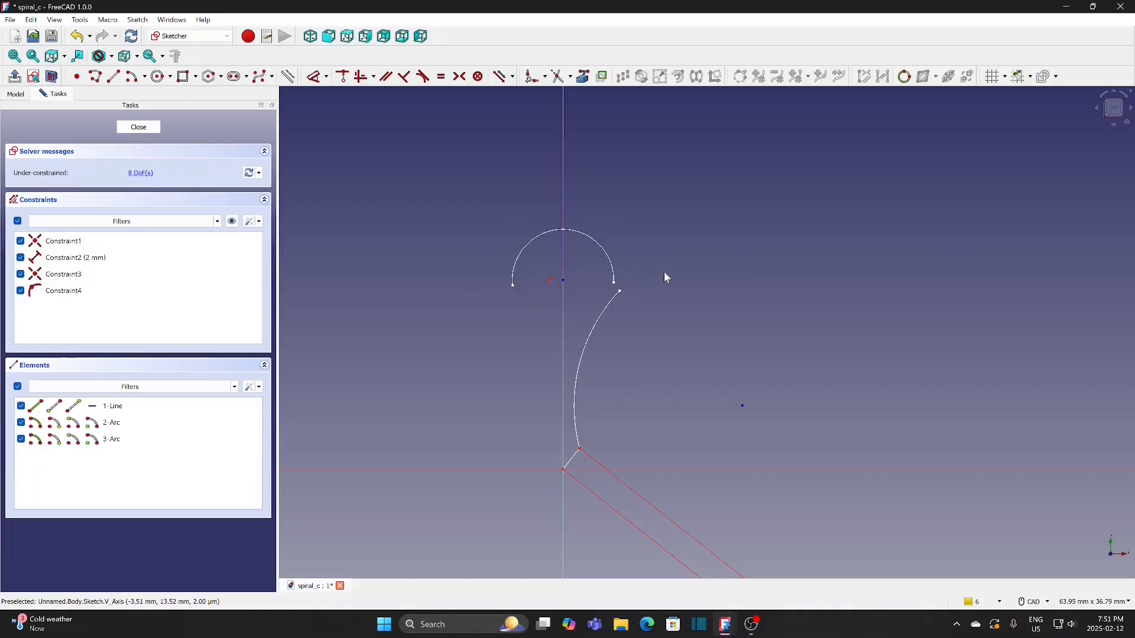
Step: Constrain the upper arc's diameter to 7 mm and the lower arc's diameter to 28 mm
click(326, 77)
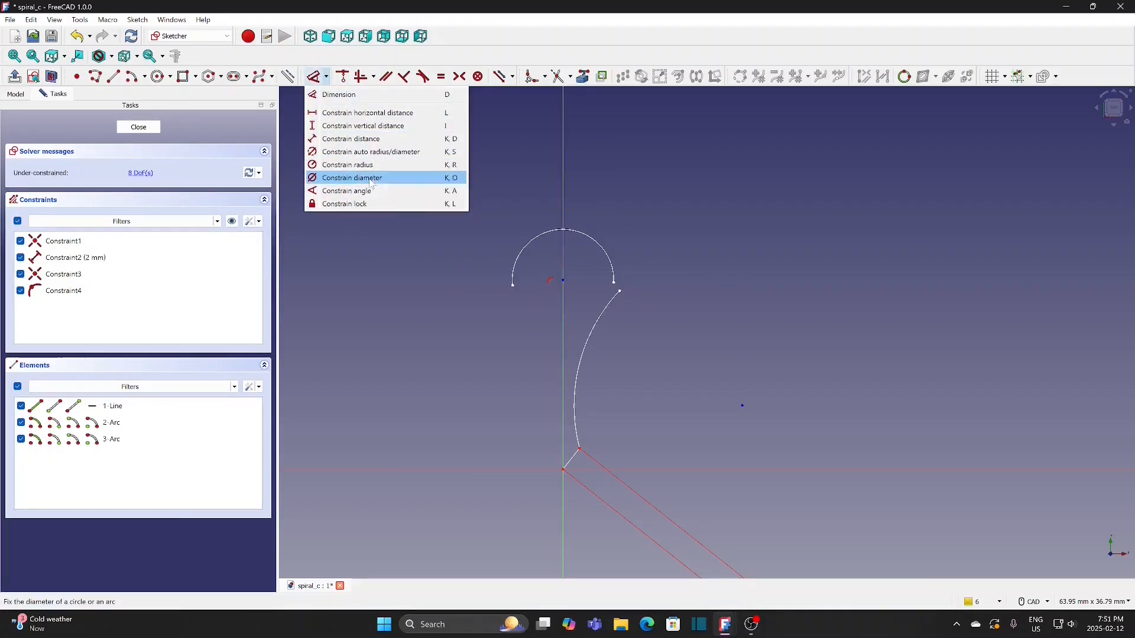
click(374, 177)
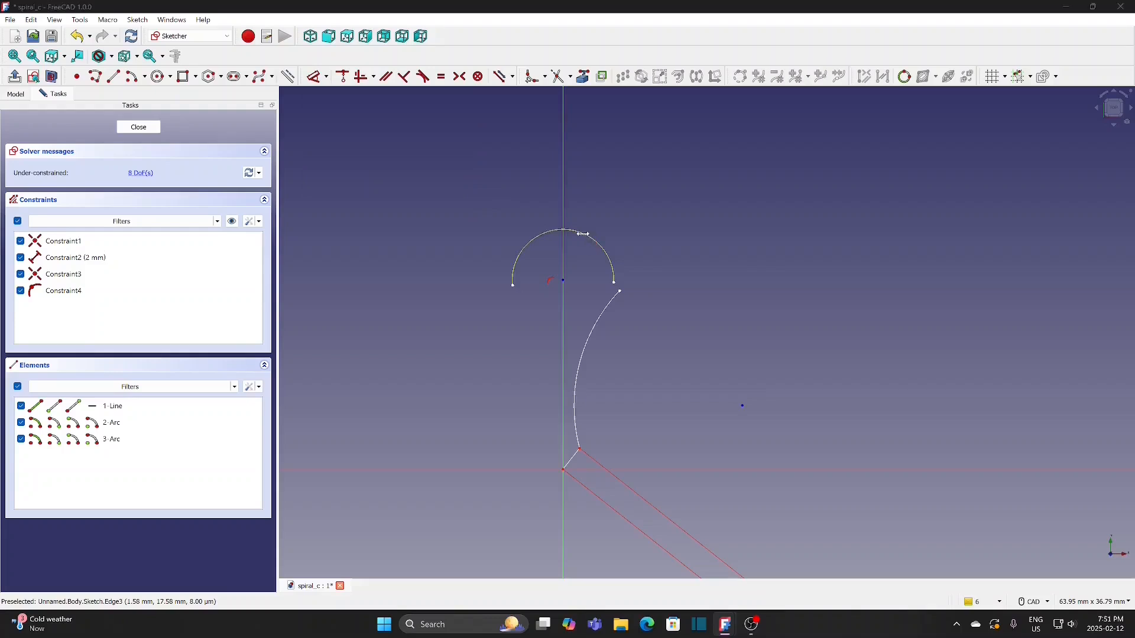
click(583, 234)
text(7)
key(Return)
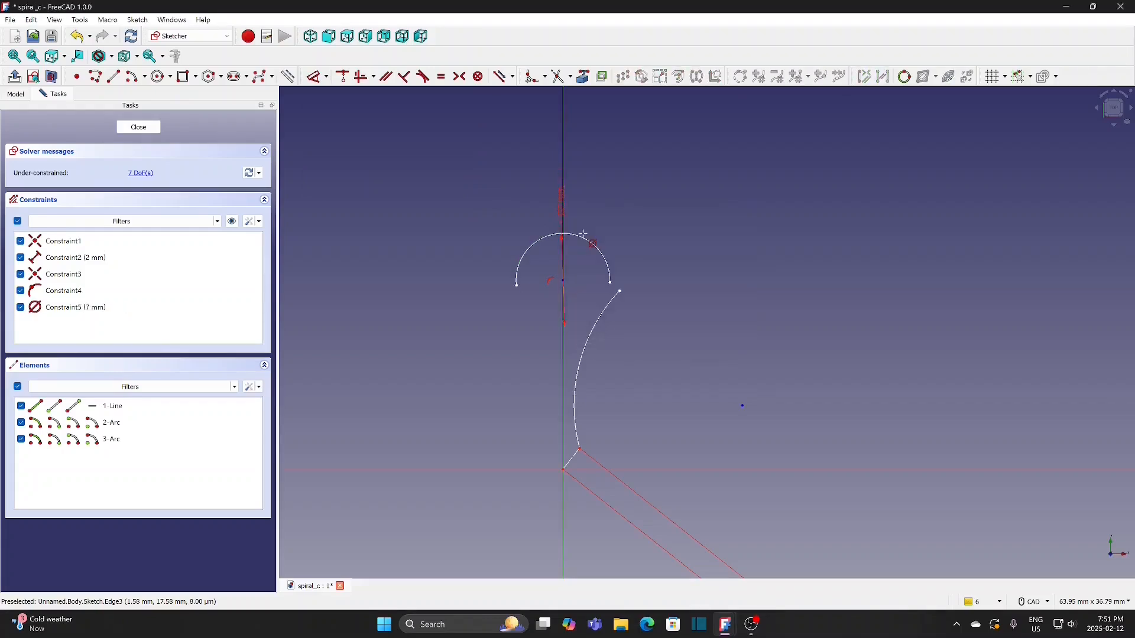
click(596, 324)
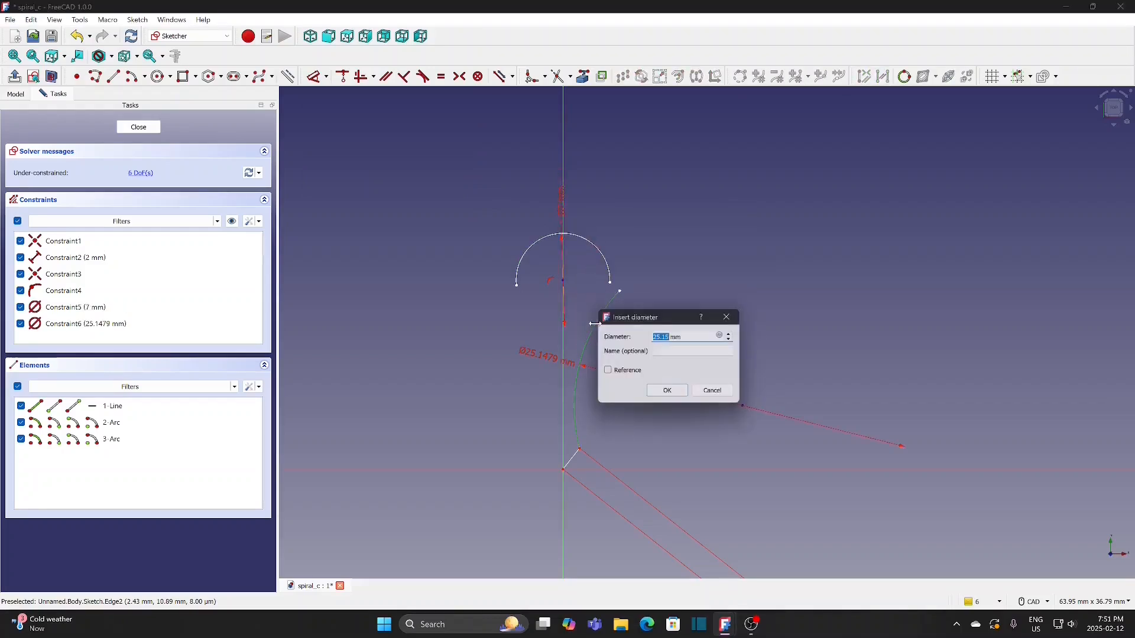
text(28)
key(Return)
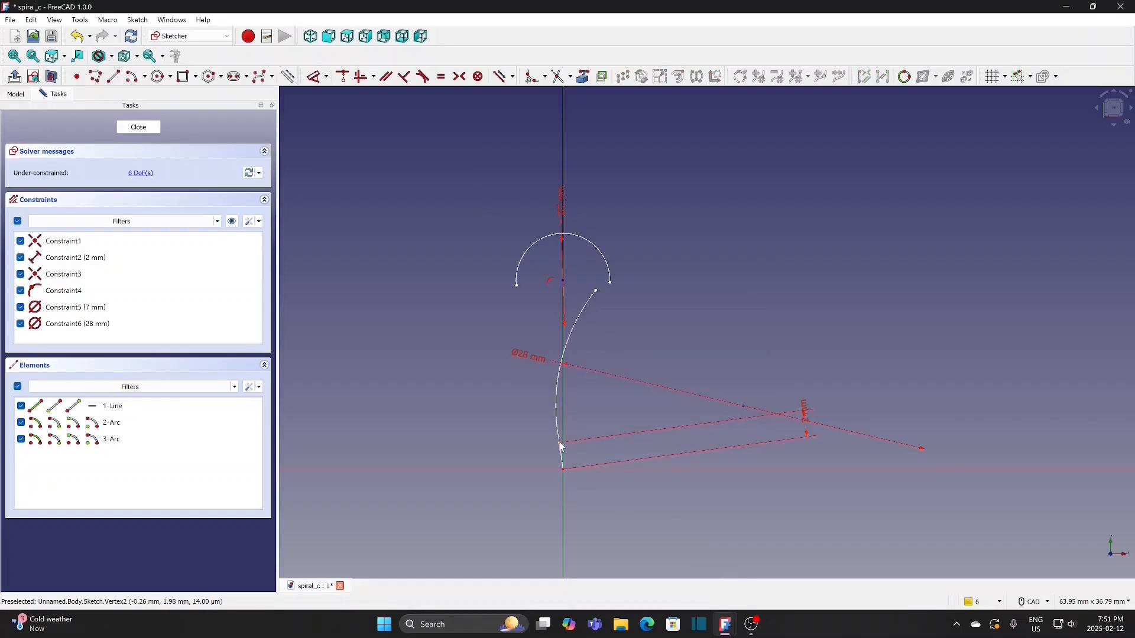
Step: Join the lower arc's upper end to the nearest end of the upper arc and make the two arcs tangent
drag(560, 445, 578, 449)
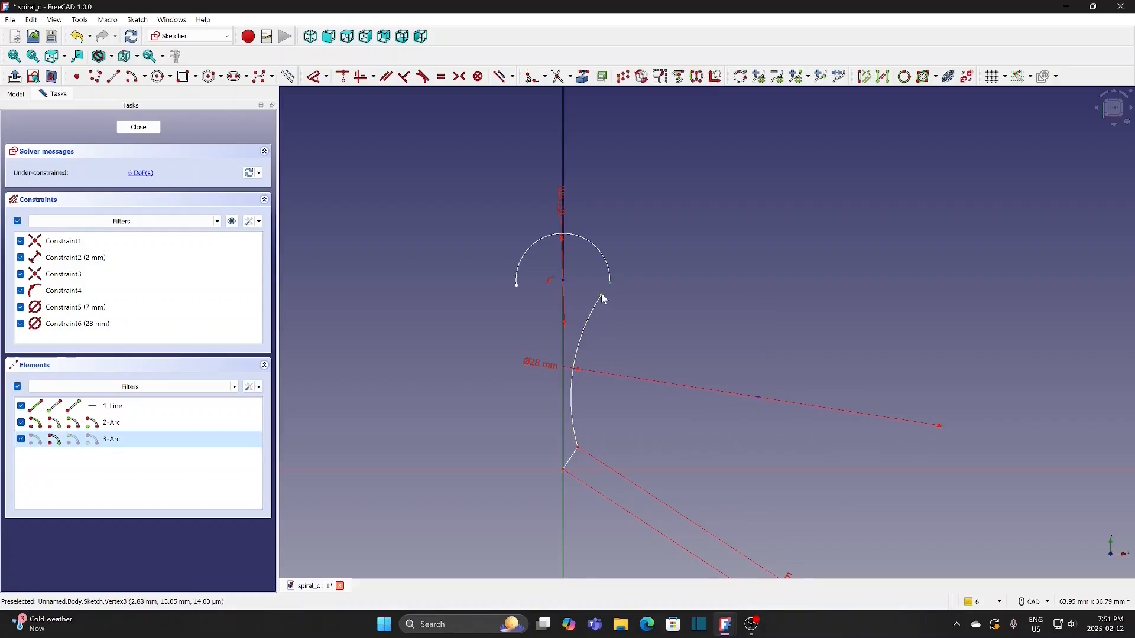
click(602, 297)
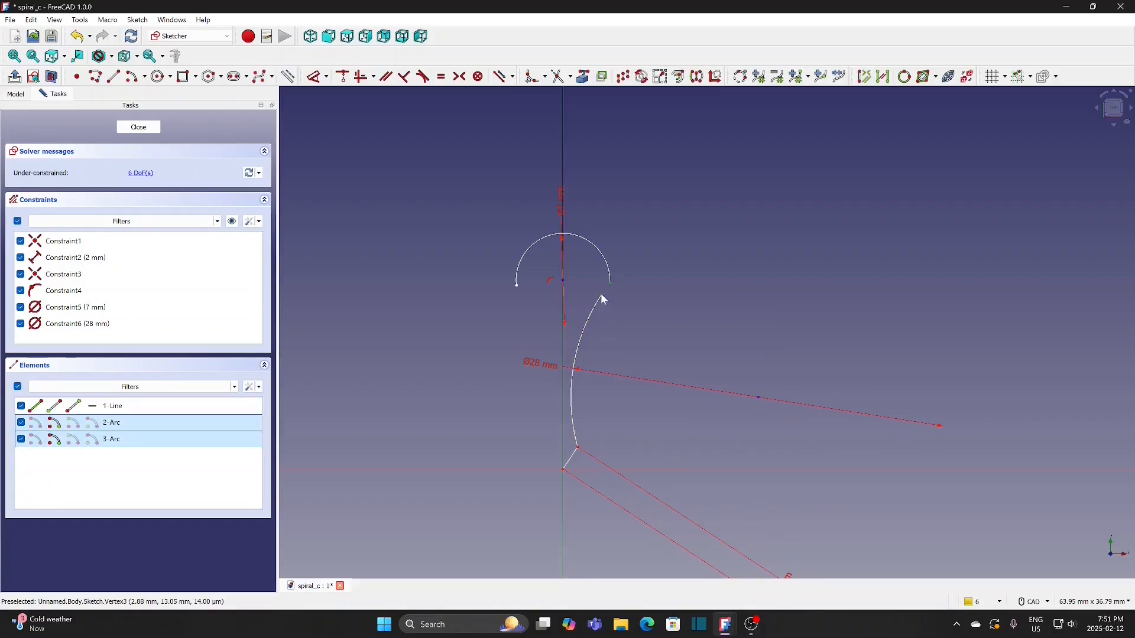
click(342, 76)
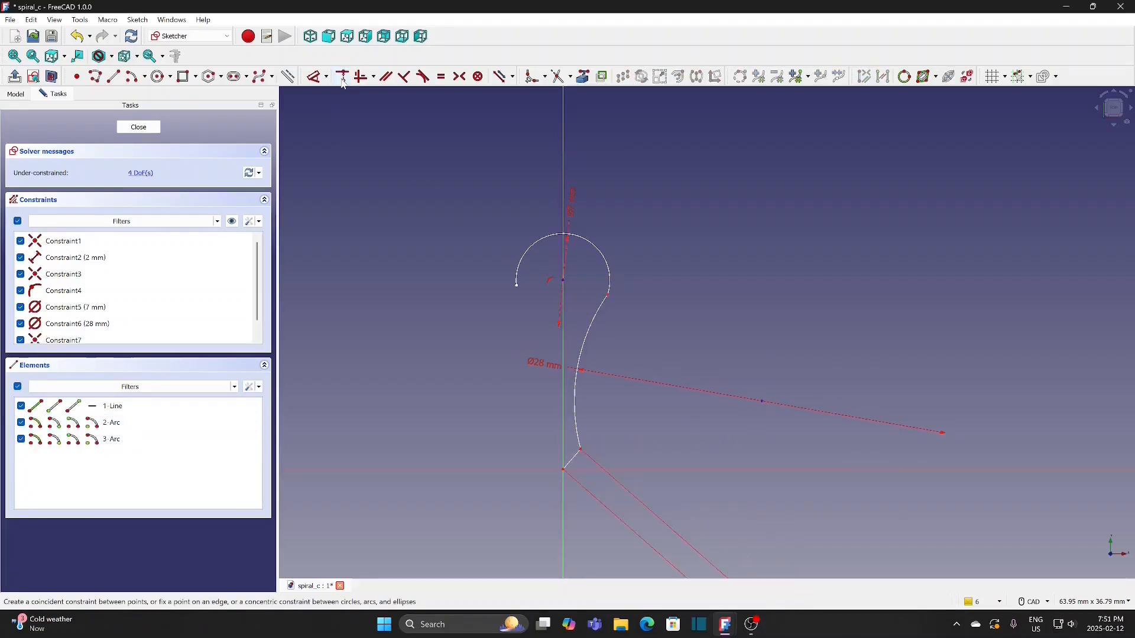
click(606, 259)
click(594, 331)
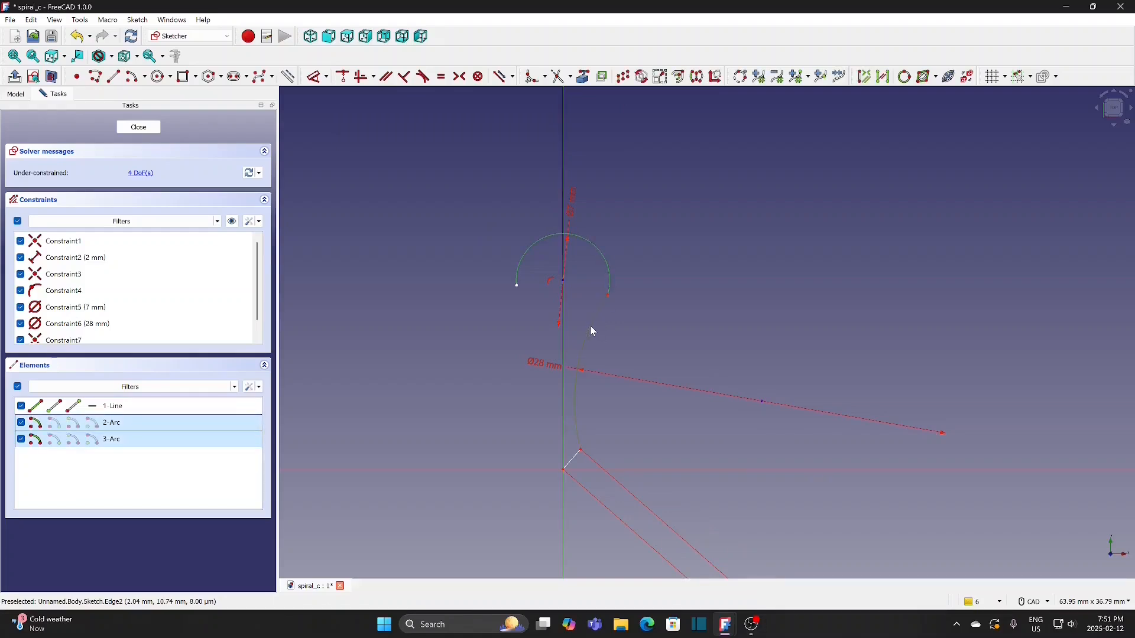
click(423, 77)
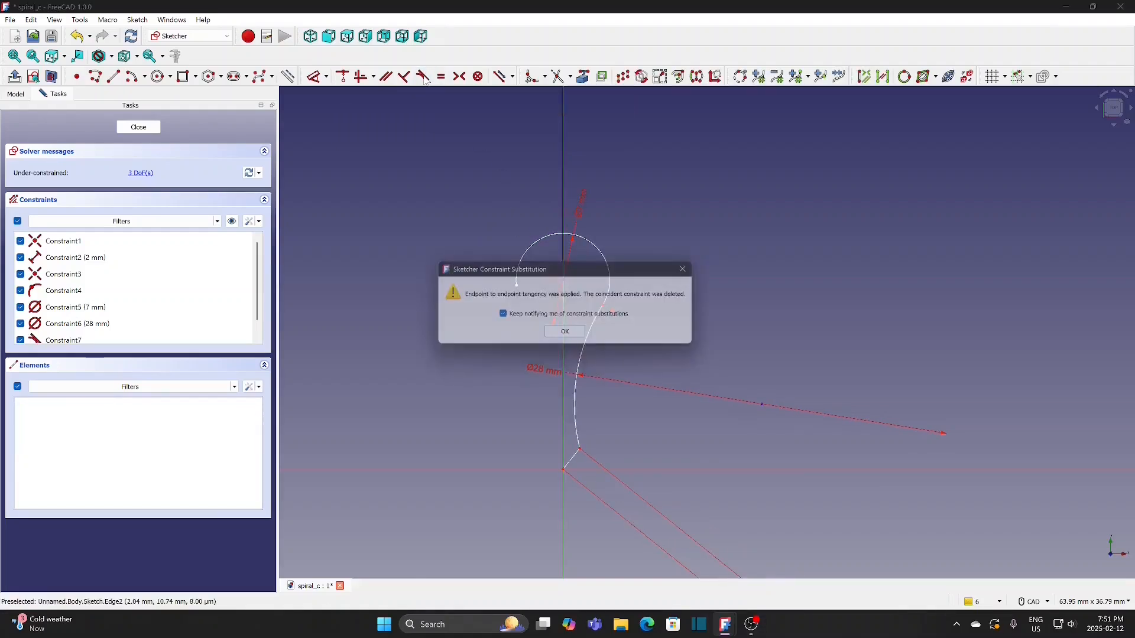
click(568, 335)
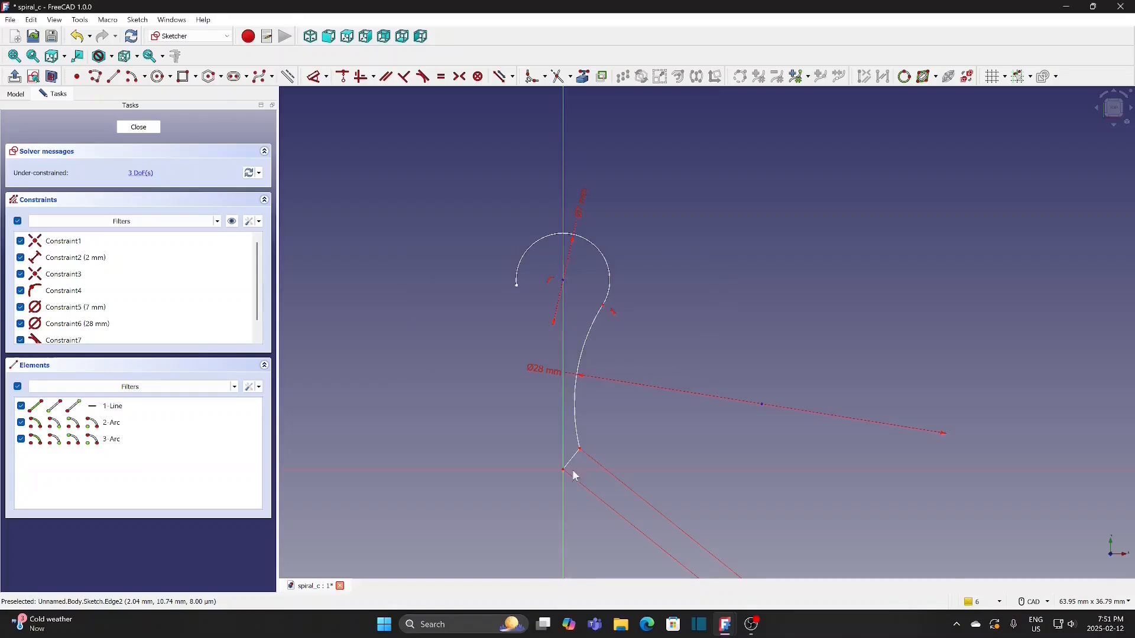
Step: Constrain the angle between the vertical axis and the short line to 30°
click(326, 77)
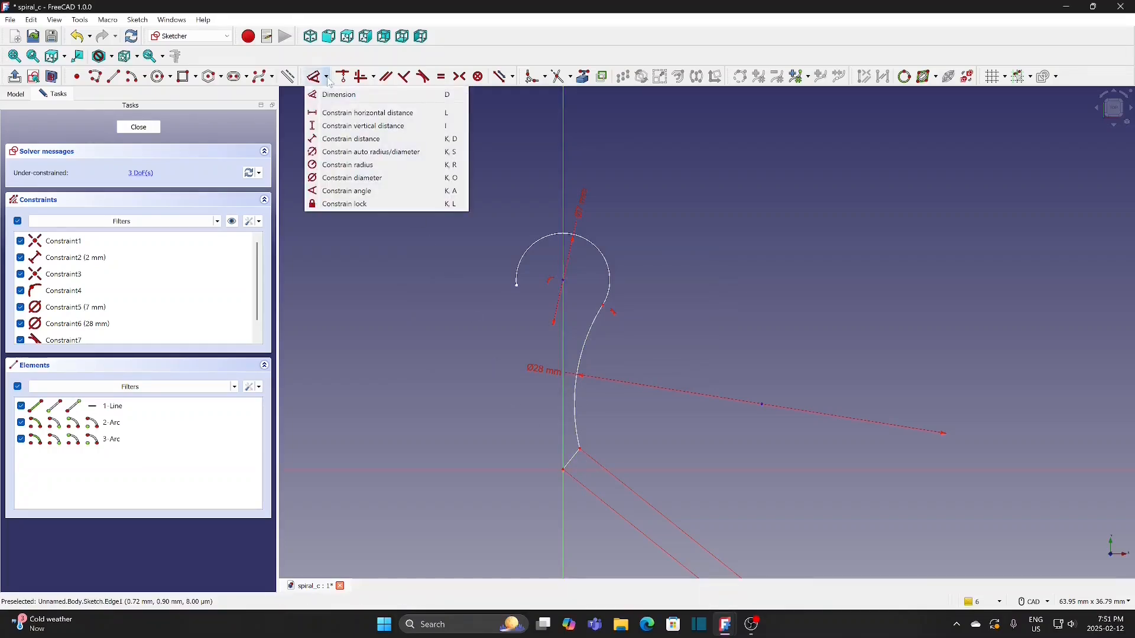
click(360, 190)
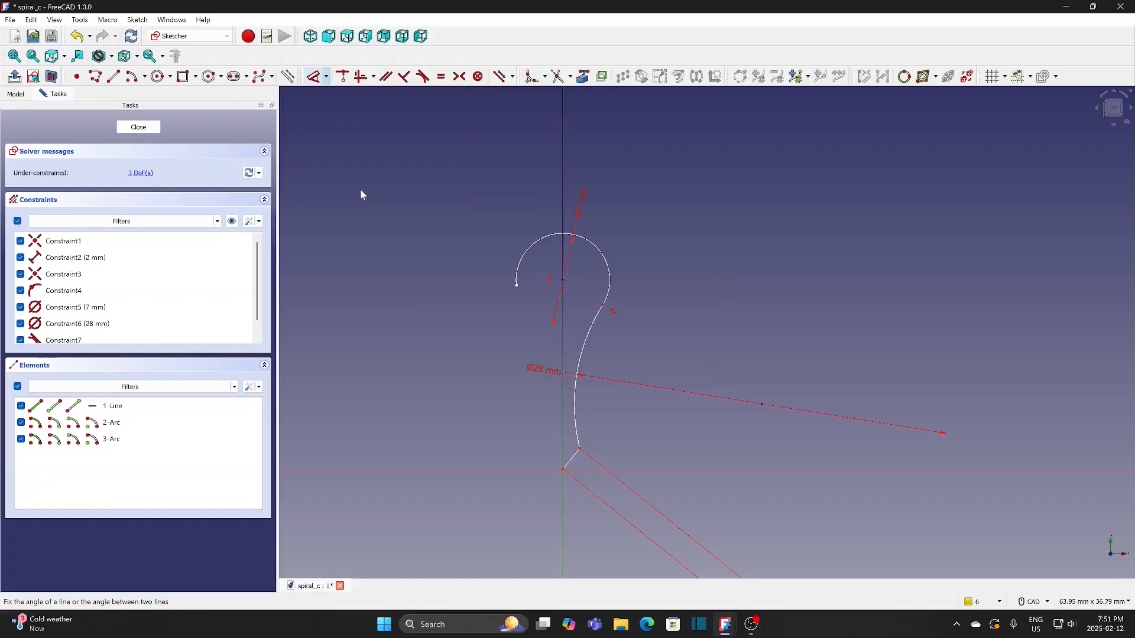
click(564, 448)
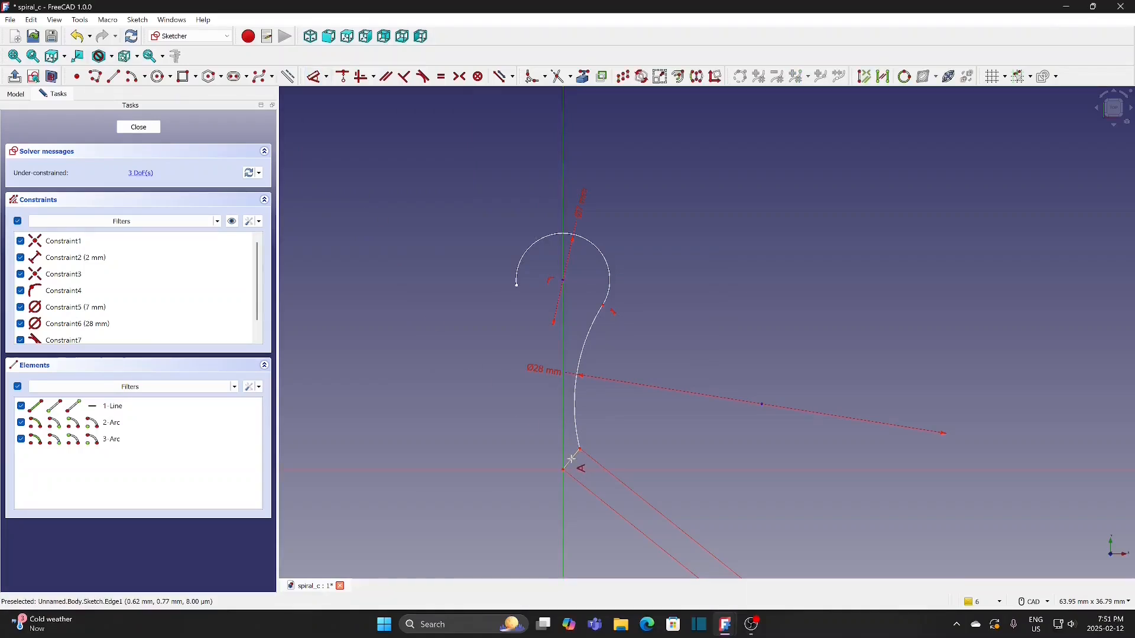
click(572, 459)
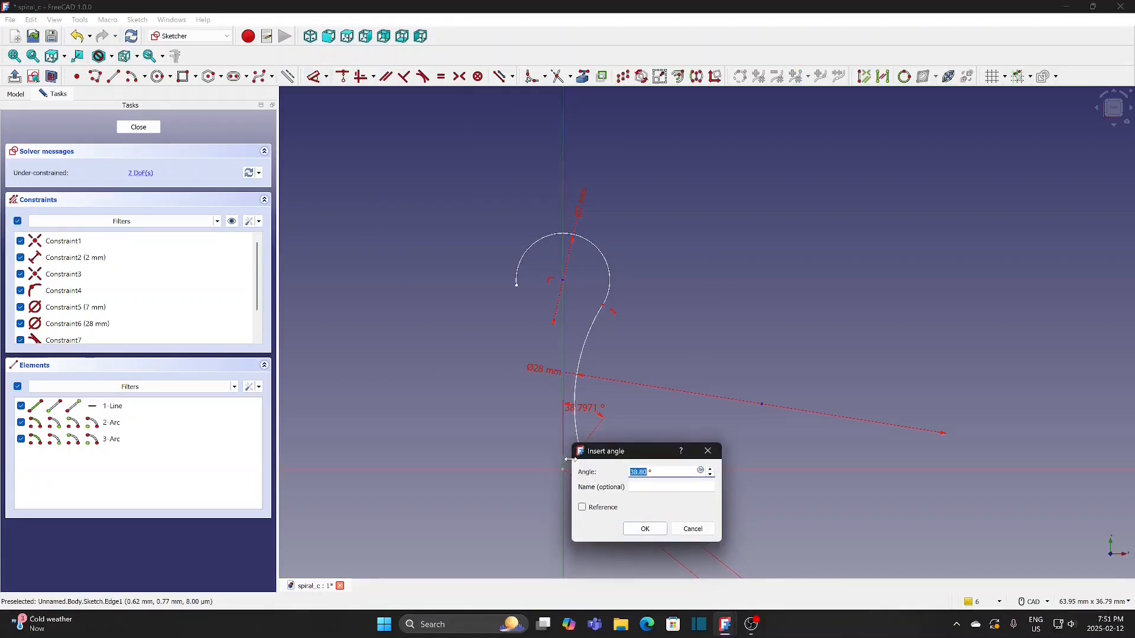
text(30)
key(Return)
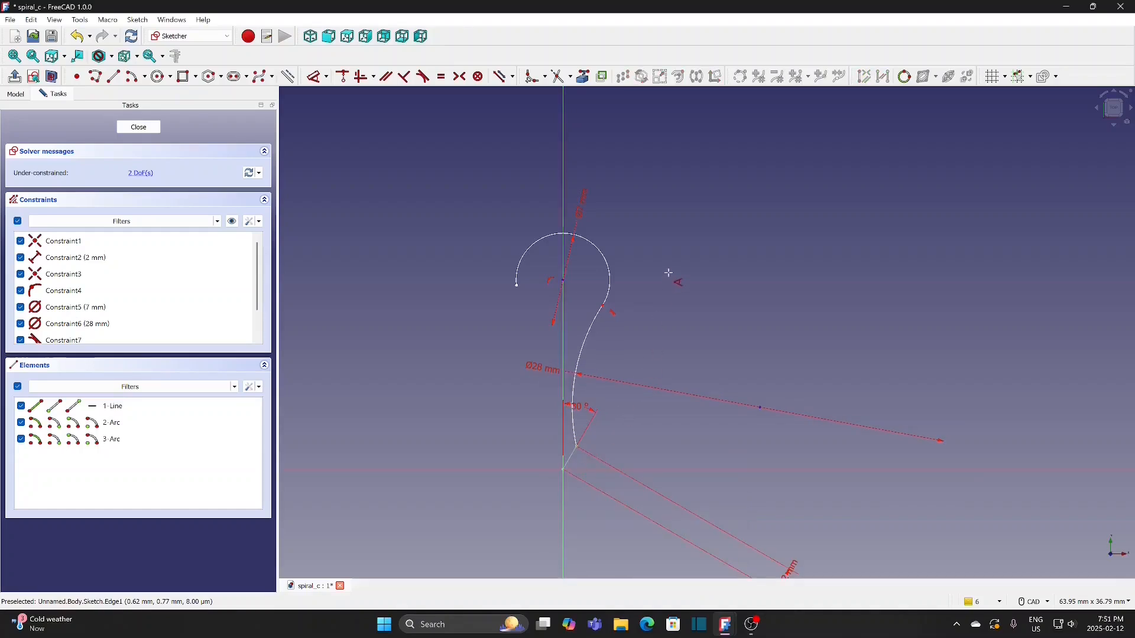
Step: Constrain the upper arc's centre 11 mm vertically from the origin and move the 28 mm and 11 mm dimension labels clear of the profile
click(327, 76)
click(369, 122)
click(563, 280)
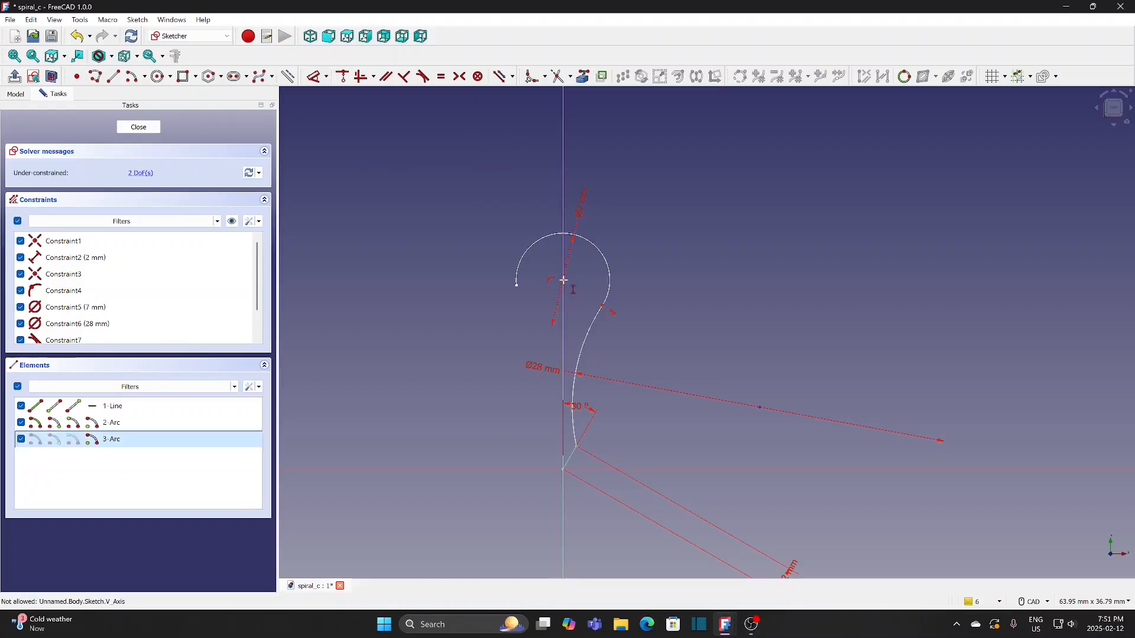
click(563, 470)
text(11)
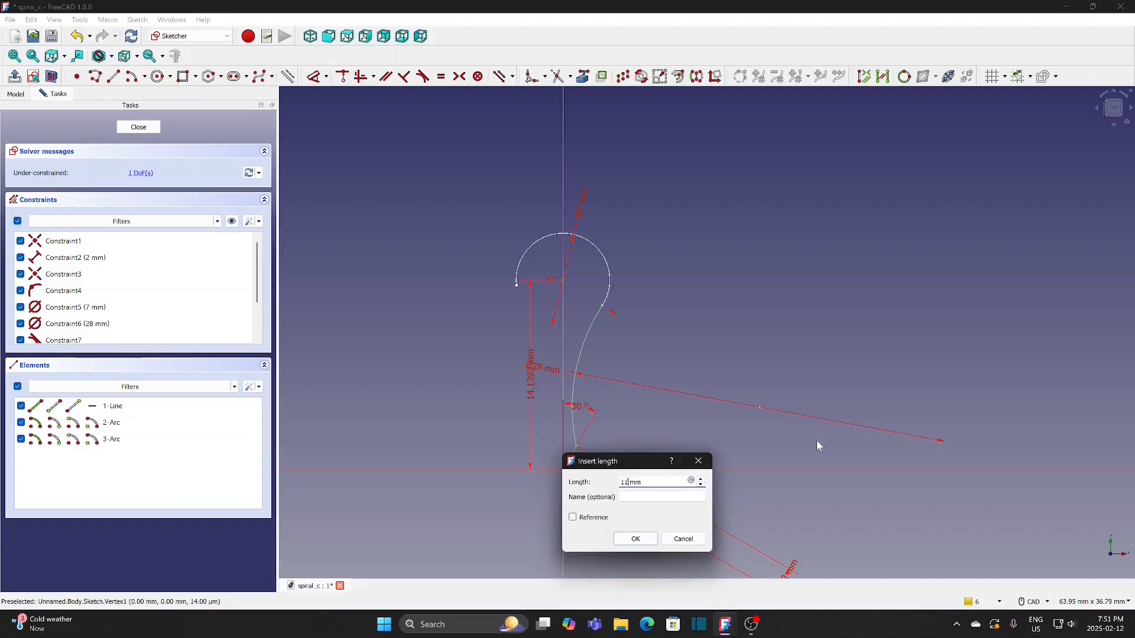
key(Return)
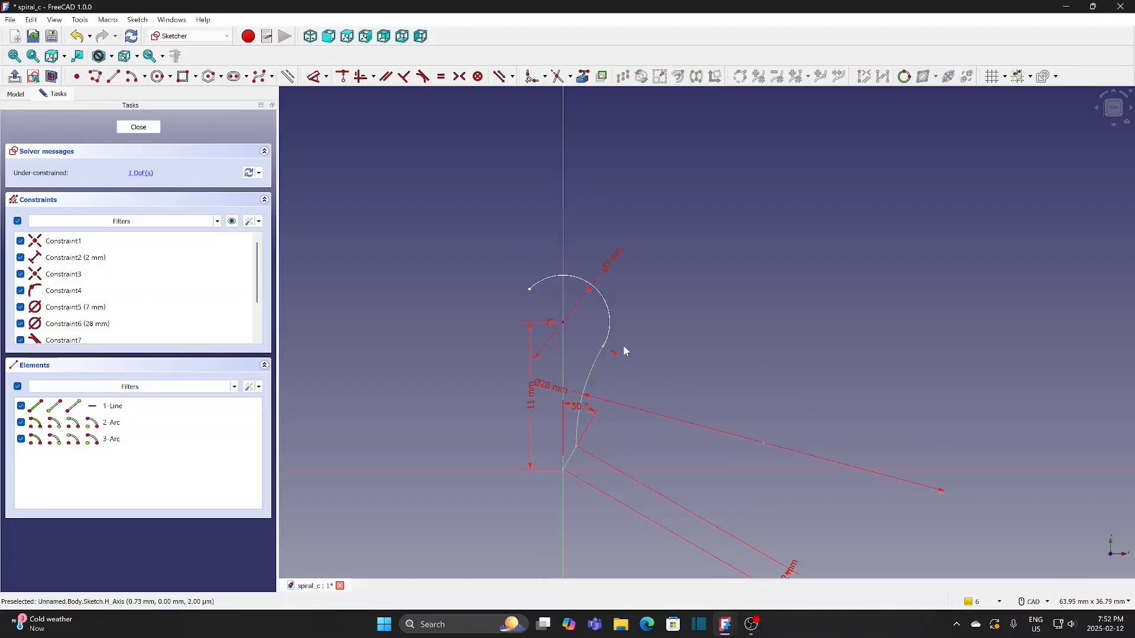
drag(544, 388, 644, 401)
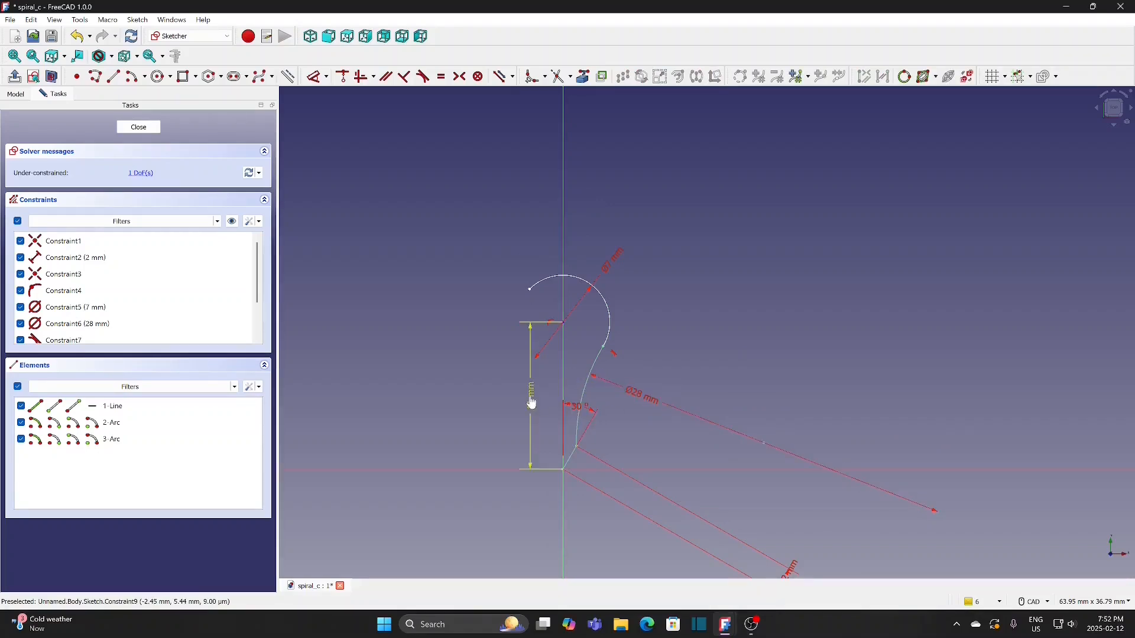
drag(532, 399, 409, 396)
Step: Mirror the short line and the lower arc about the vertical axis
drag(612, 354, 623, 503)
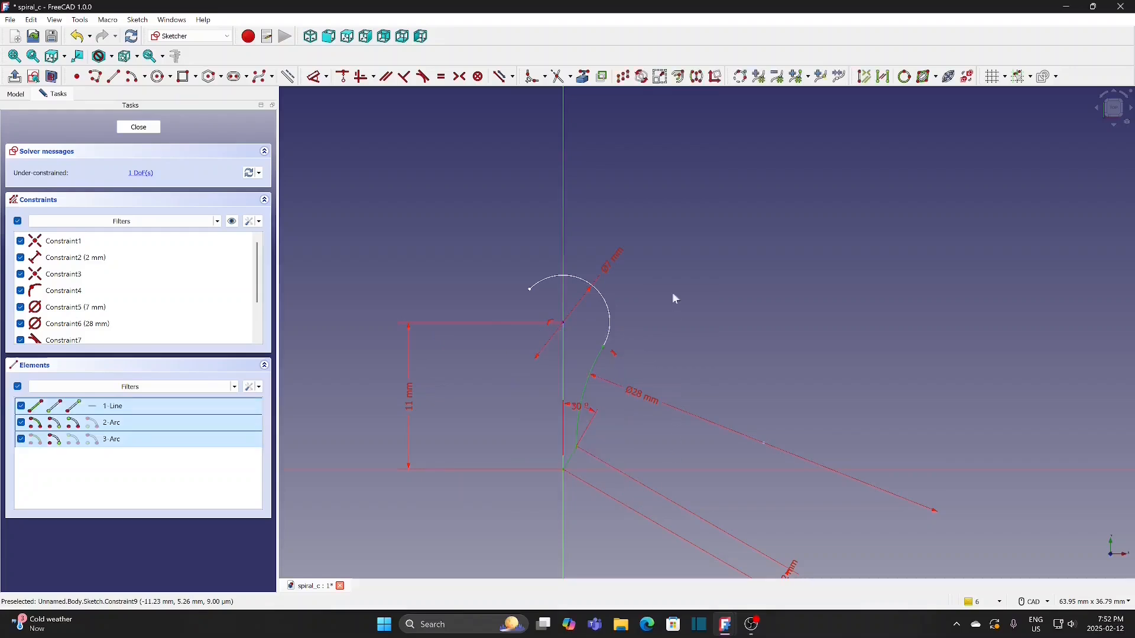
click(697, 77)
click(564, 178)
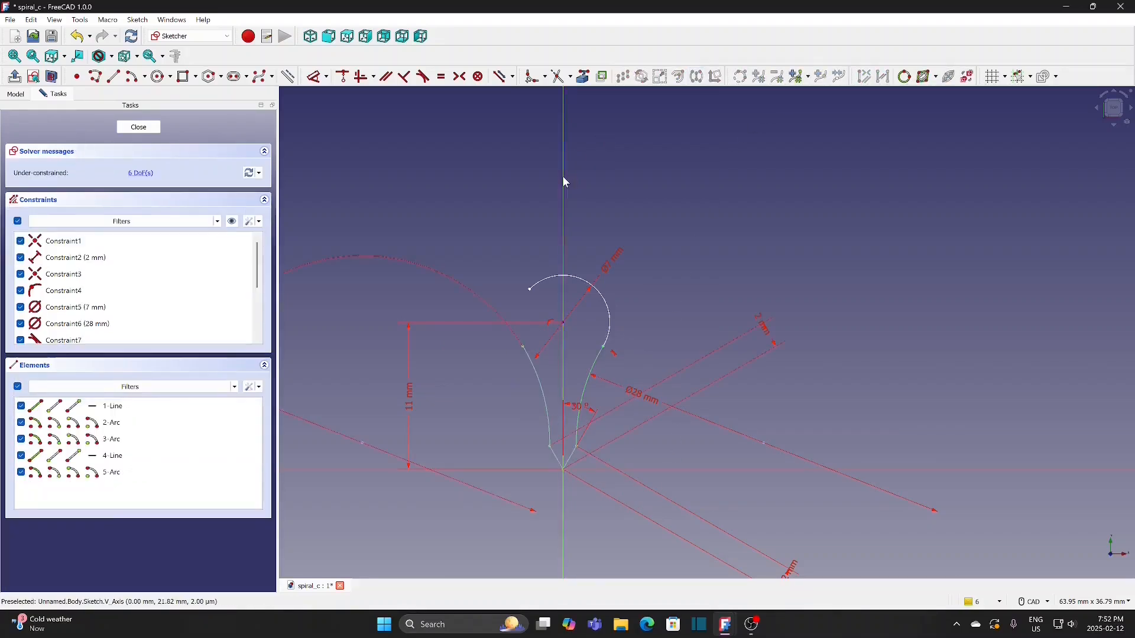
right_click(636, 187)
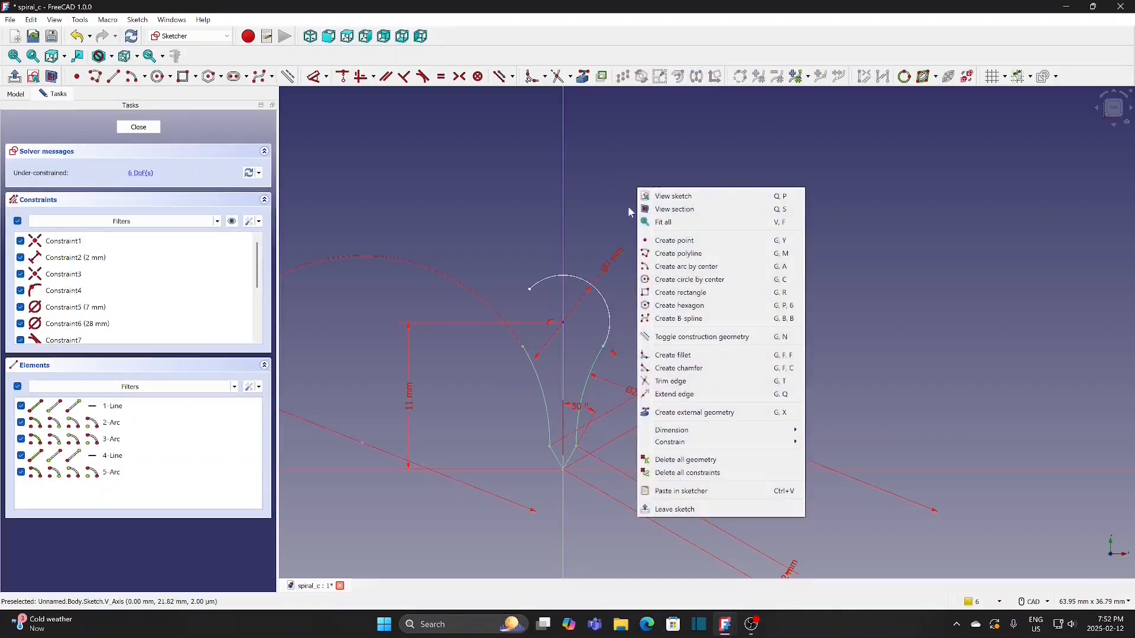
click(594, 254)
Step: Join the upper arc's free end to the mirrored arc's upper end and make the two arcs tangent
drag(532, 293, 518, 327)
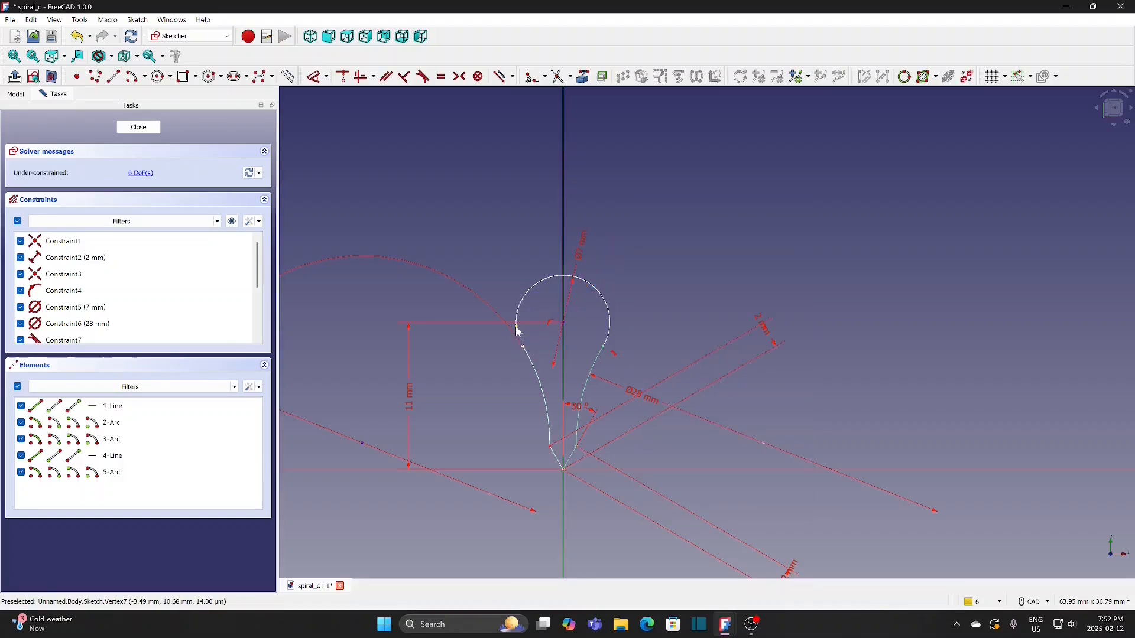
click(521, 350)
click(524, 349)
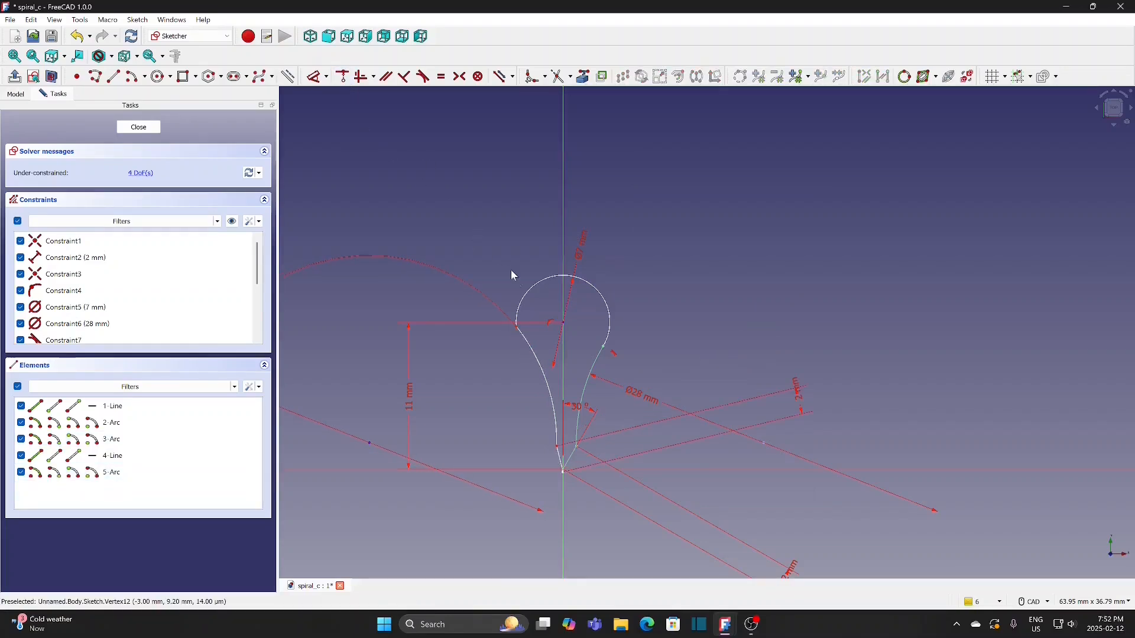
click(522, 302)
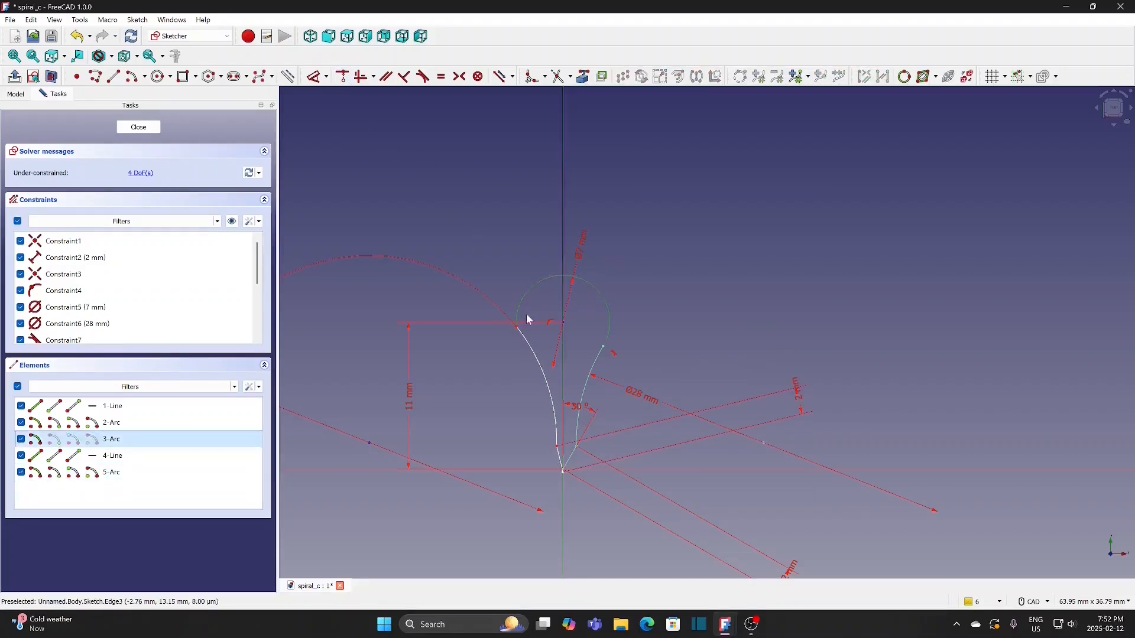
click(536, 359)
click(423, 77)
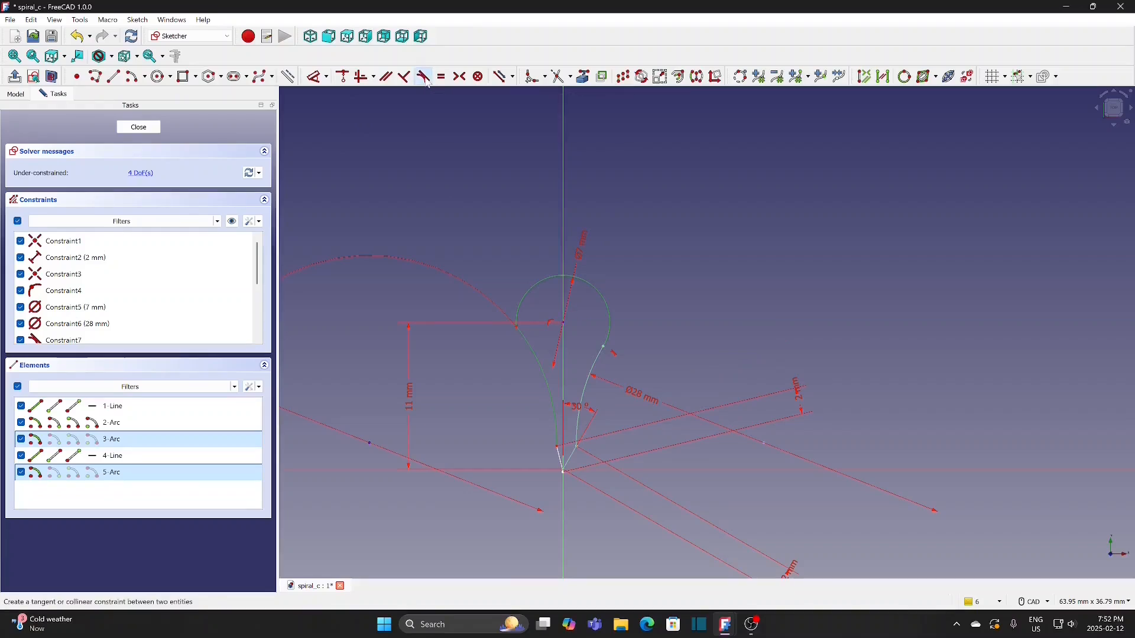
click(568, 336)
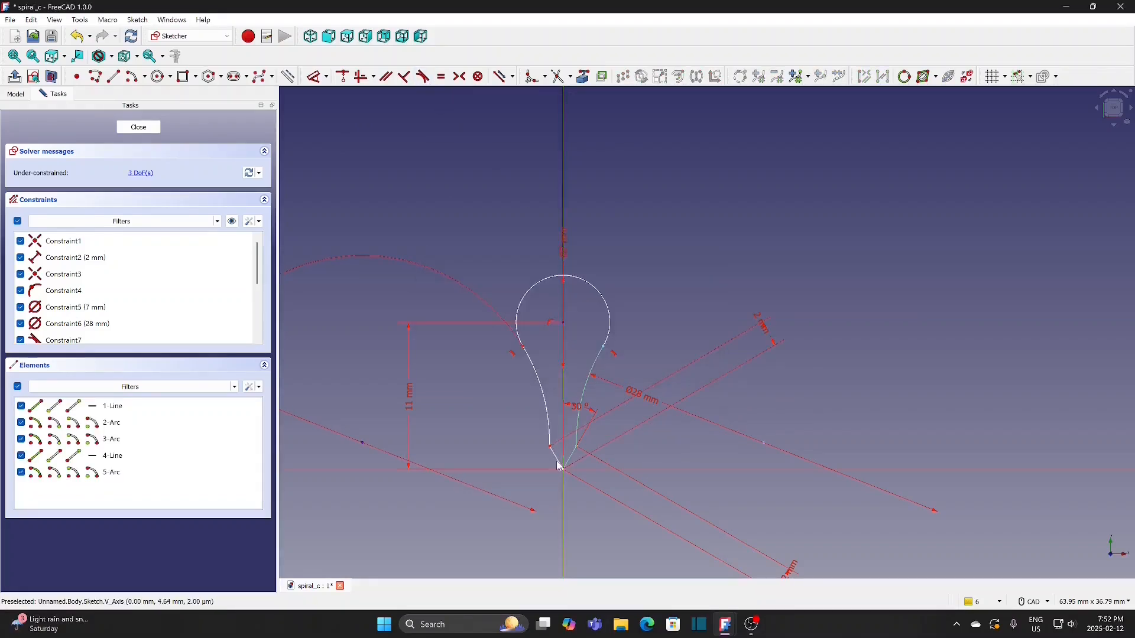
Step: Pull the mirrored short line clear of the origin and make its lower end coincident with the origin
drag(550, 449, 539, 455)
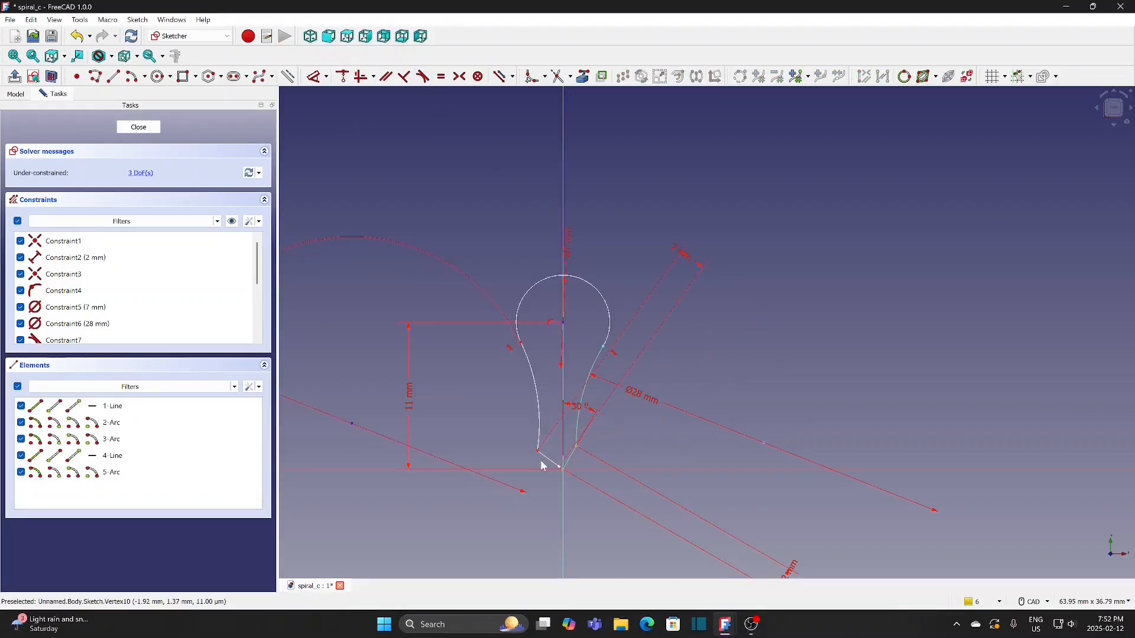
scroll(574, 488, up, 3)
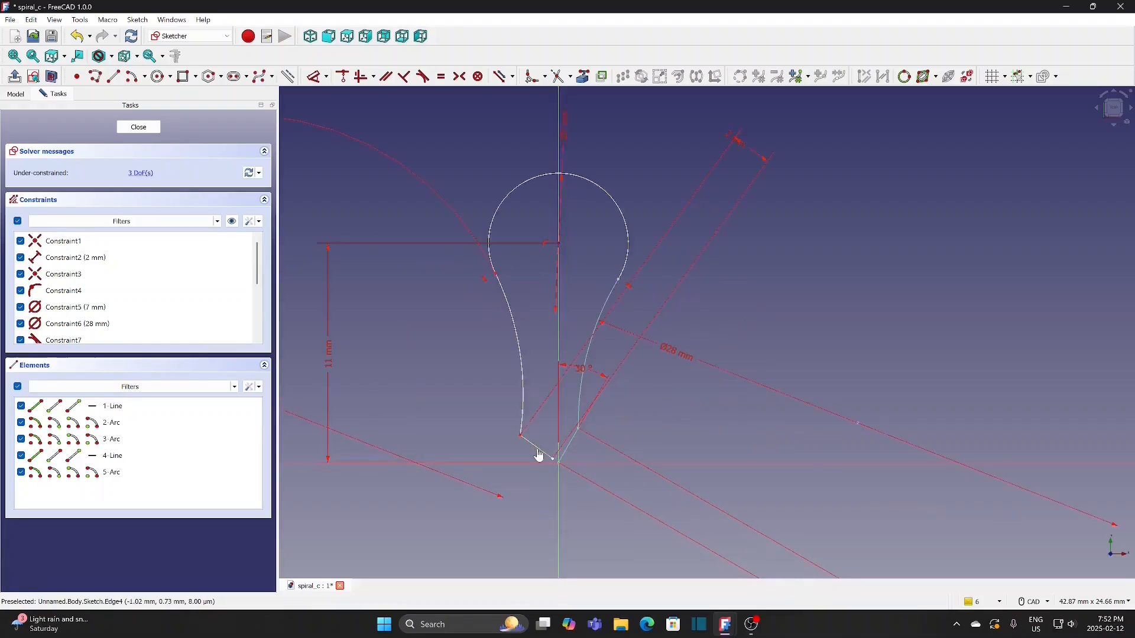
mouse_move(523, 452)
mouse_down()
mouse_move(570, 471)
mouse_move(578, 500)
mouse_up()
click(343, 76)
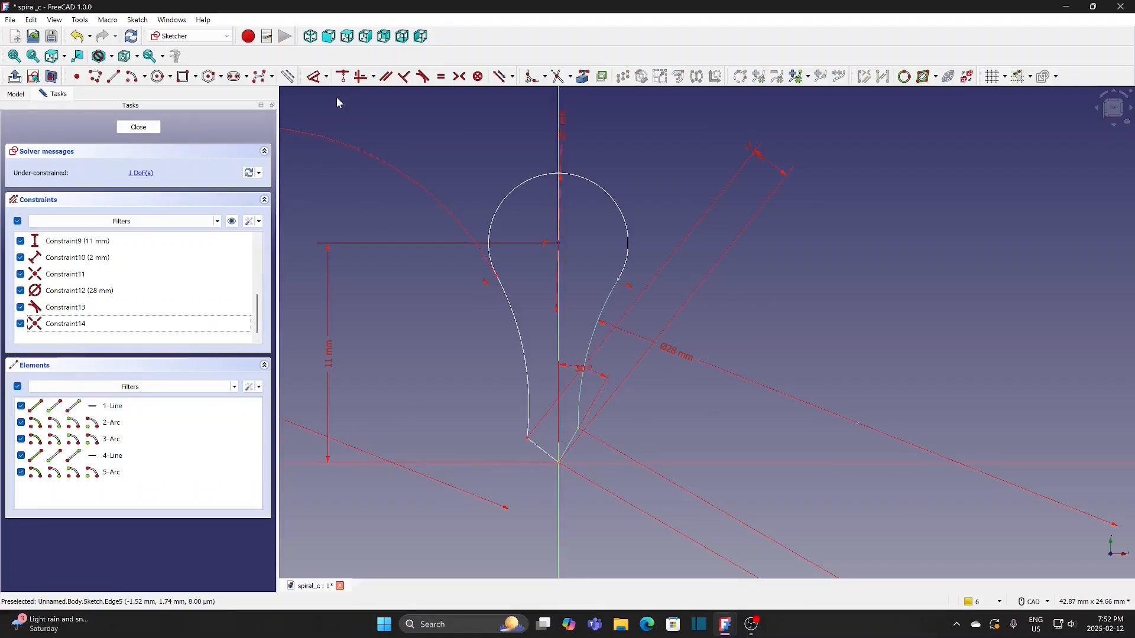
Step: Try to constrain the mirrored short line's length to 2 mm
click(327, 77)
click(330, 144)
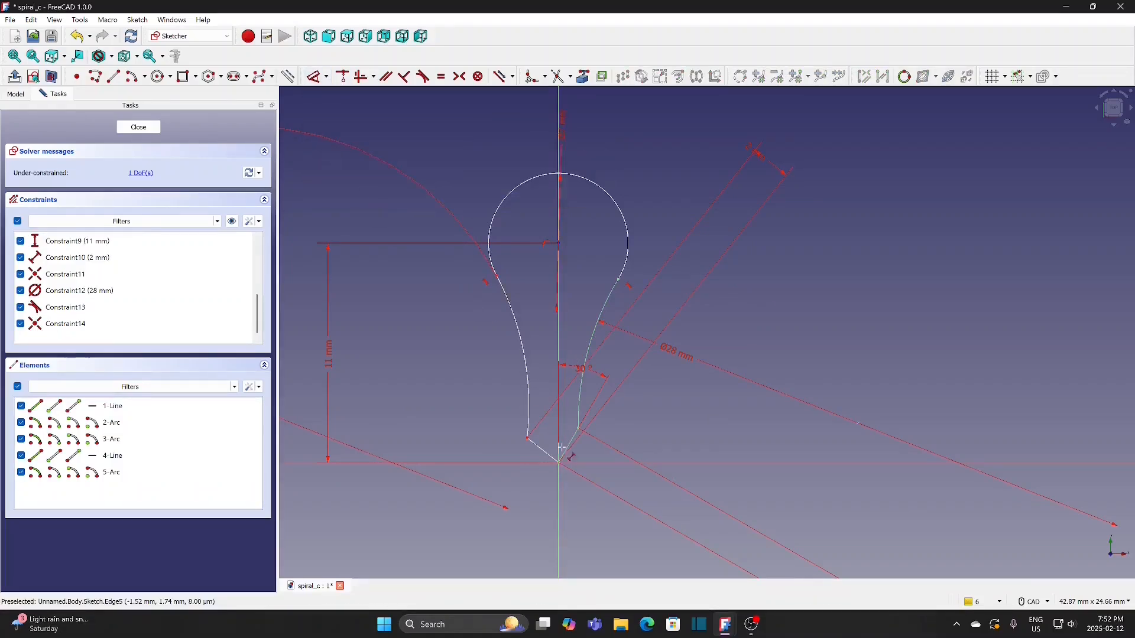
click(539, 447)
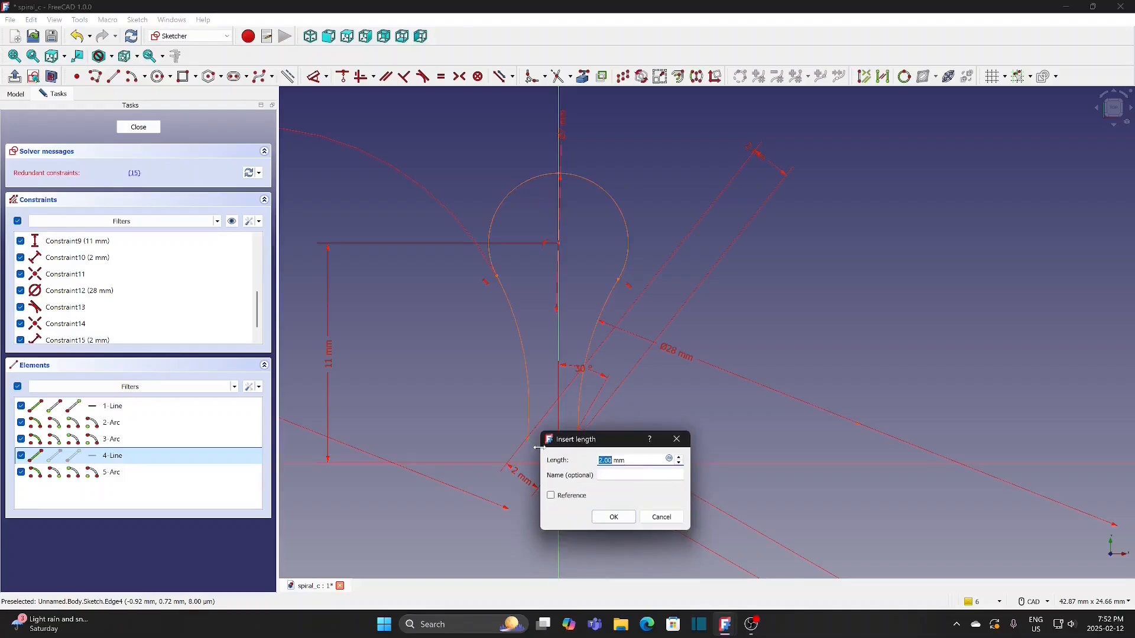
click(613, 517)
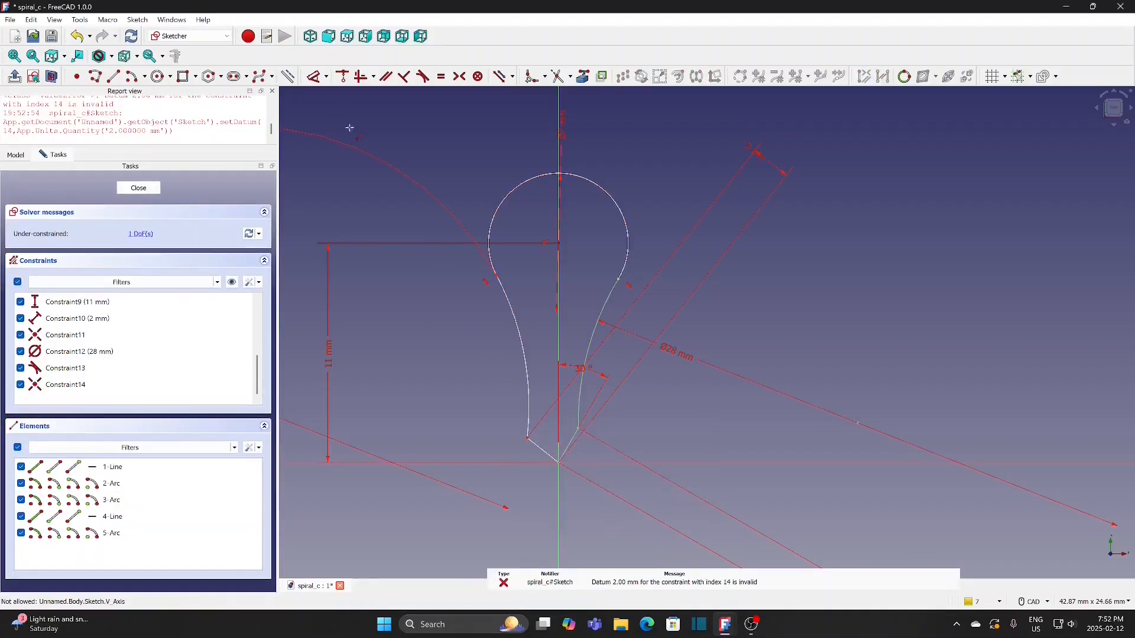
Step: Constrain the angle between the mirrored short line and the vertical axis to 30° and close the sketch
click(327, 77)
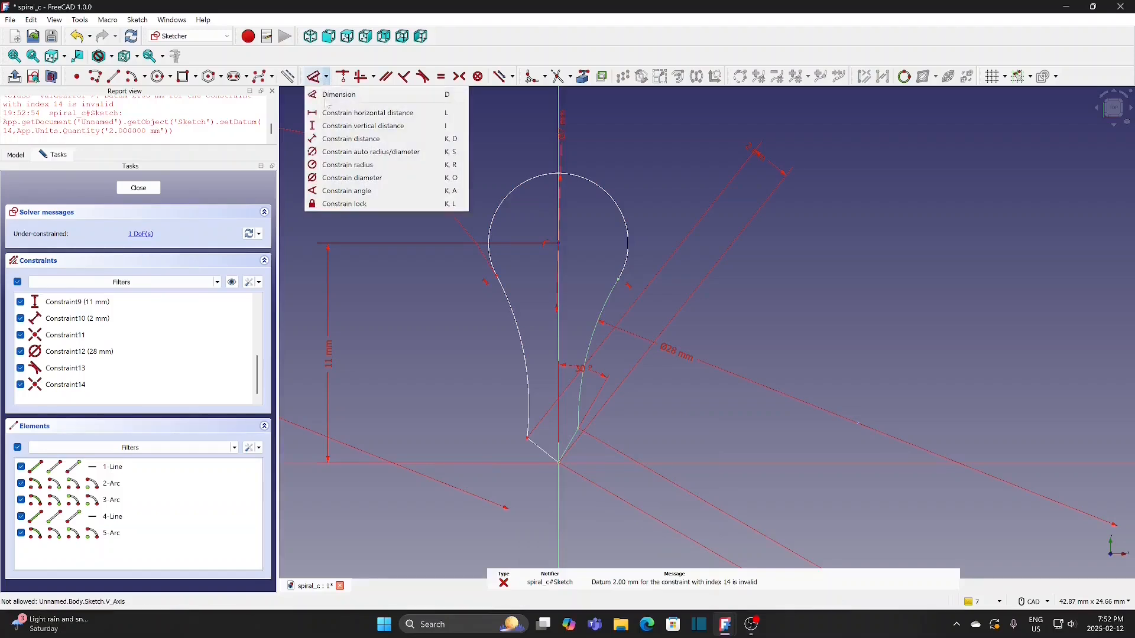
click(351, 191)
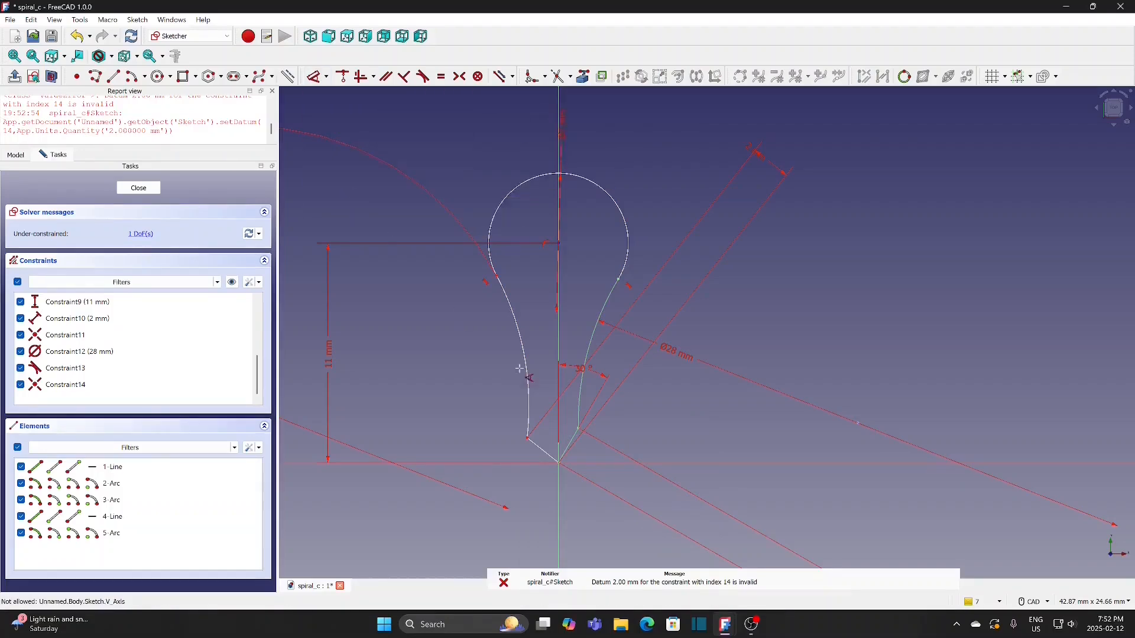
click(536, 446)
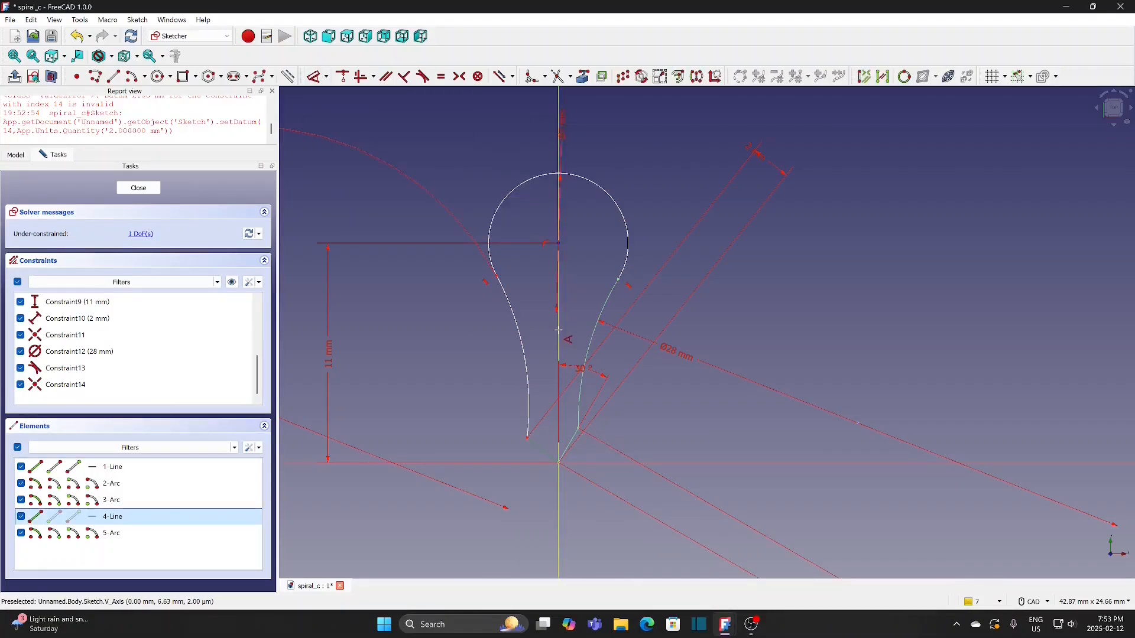
click(559, 330)
text(30)
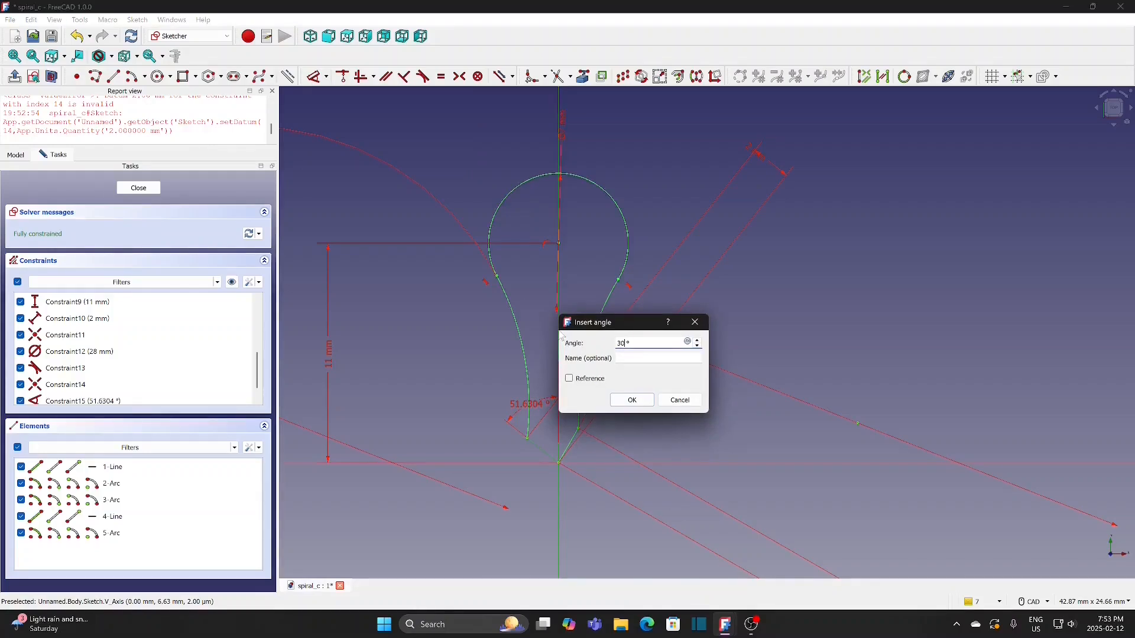
key(Return)
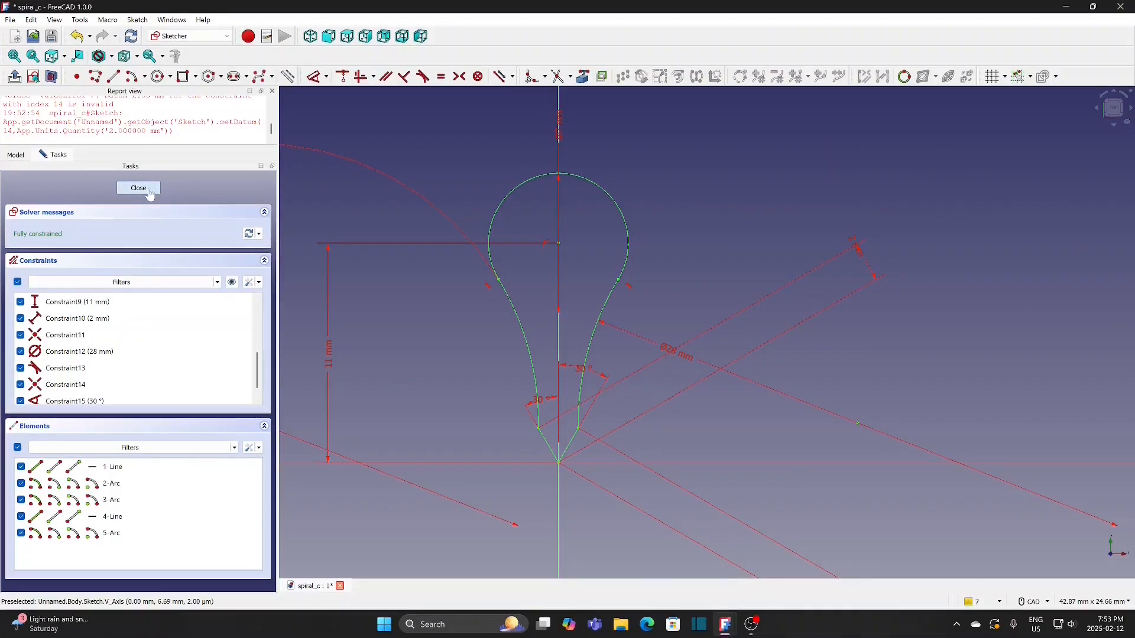
click(140, 188)
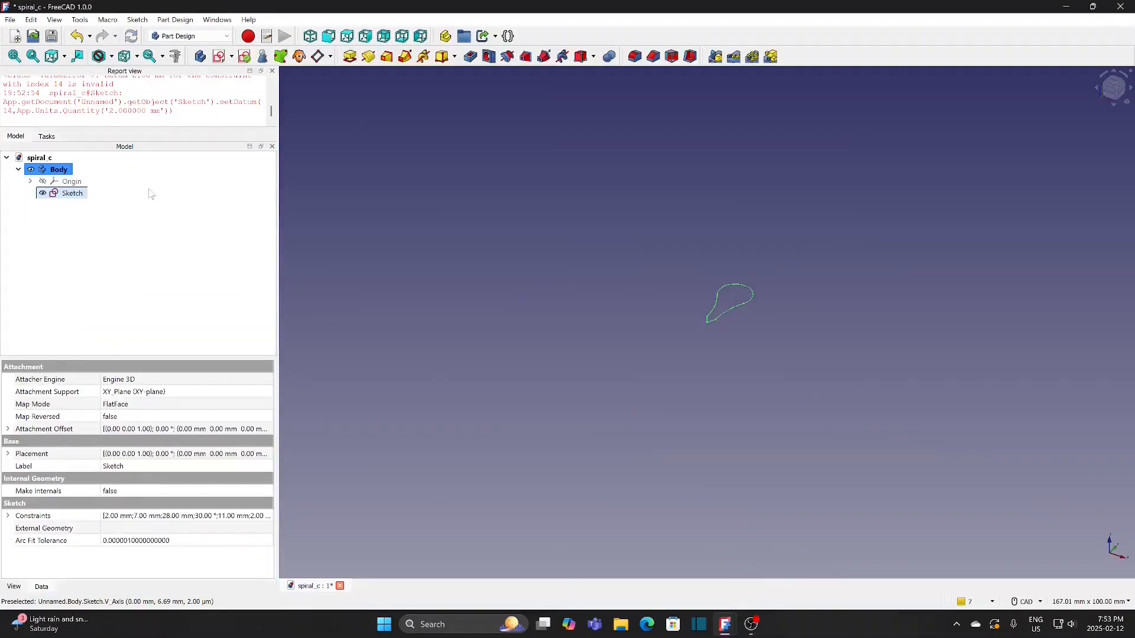
Step: Close the report view and save the document
click(272, 70)
click(10, 19)
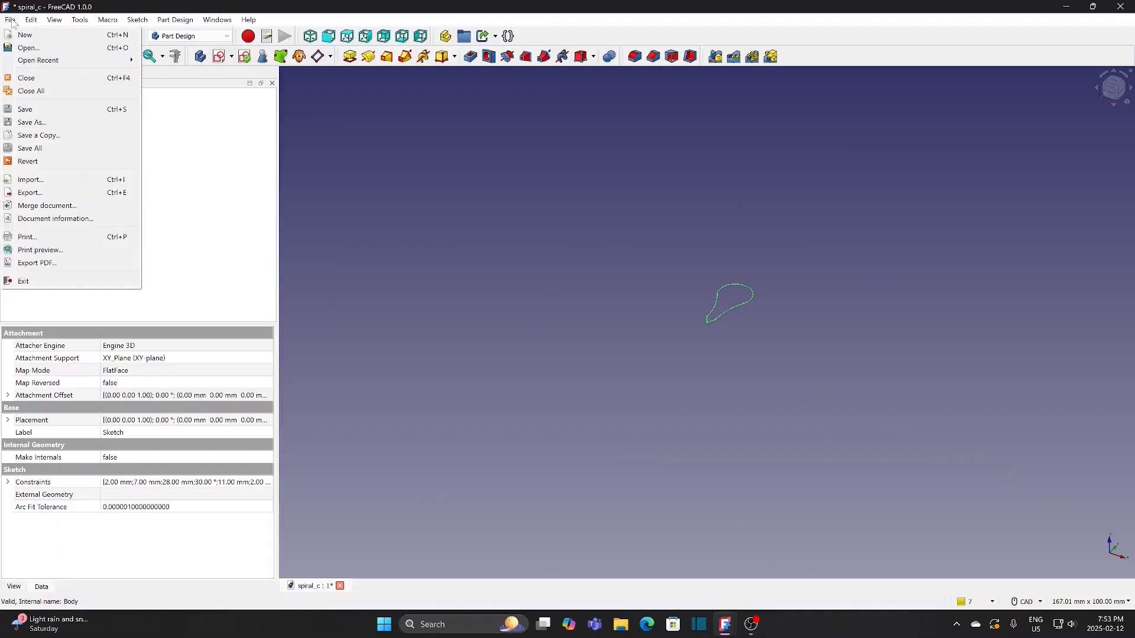
click(31, 110)
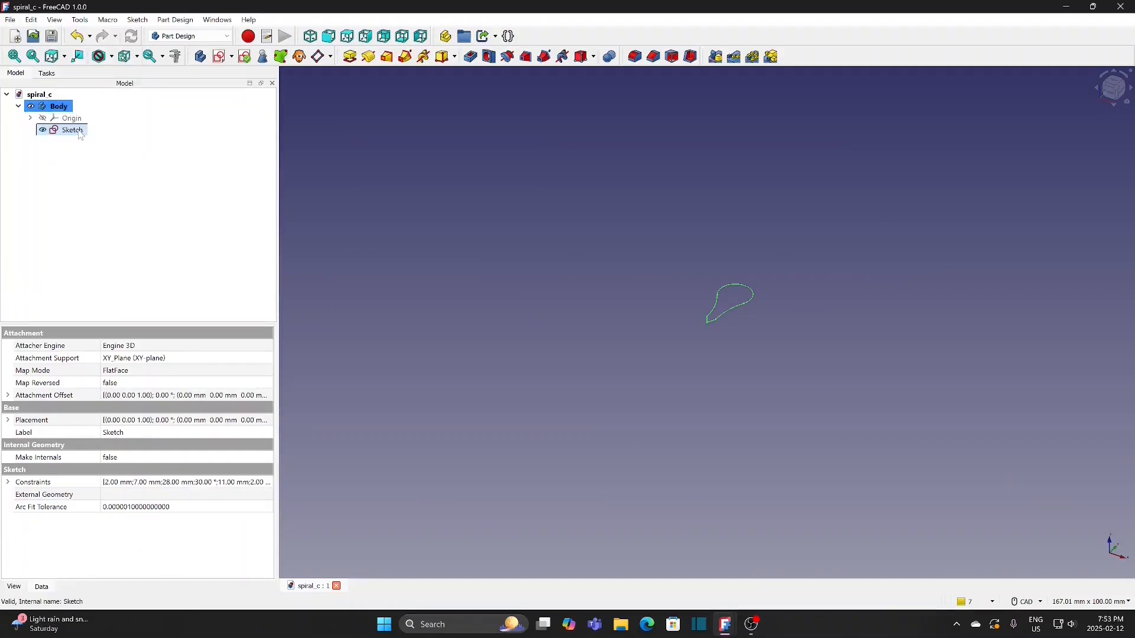
Step: Rename the body that contains the teardrop sketch as spiral
click(67, 110)
right_click(65, 107)
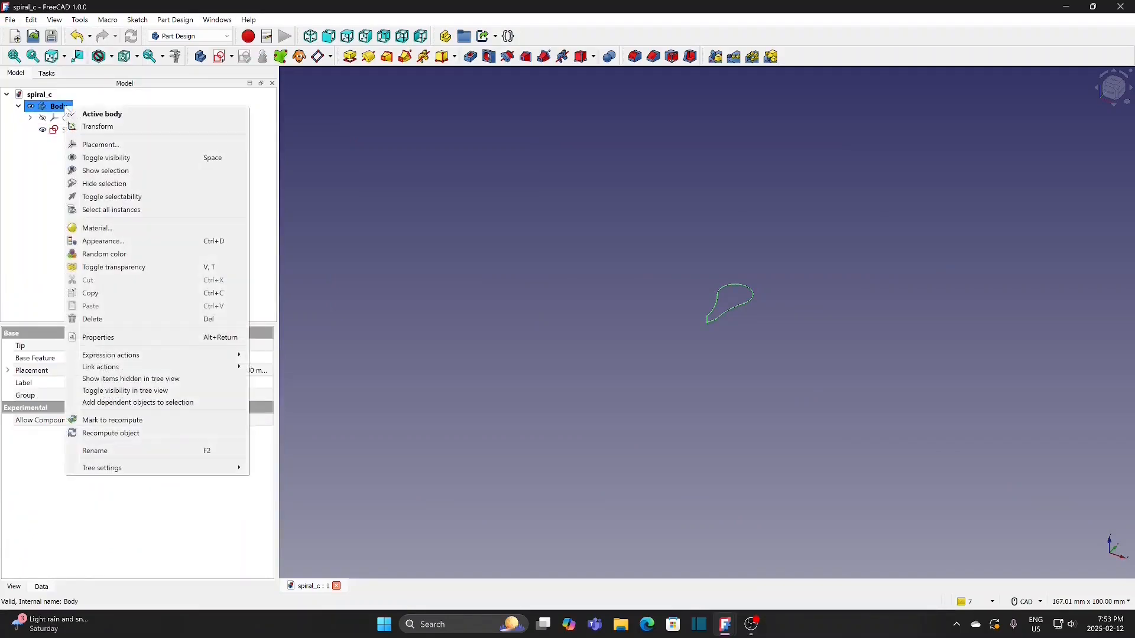
click(124, 451)
text(s)
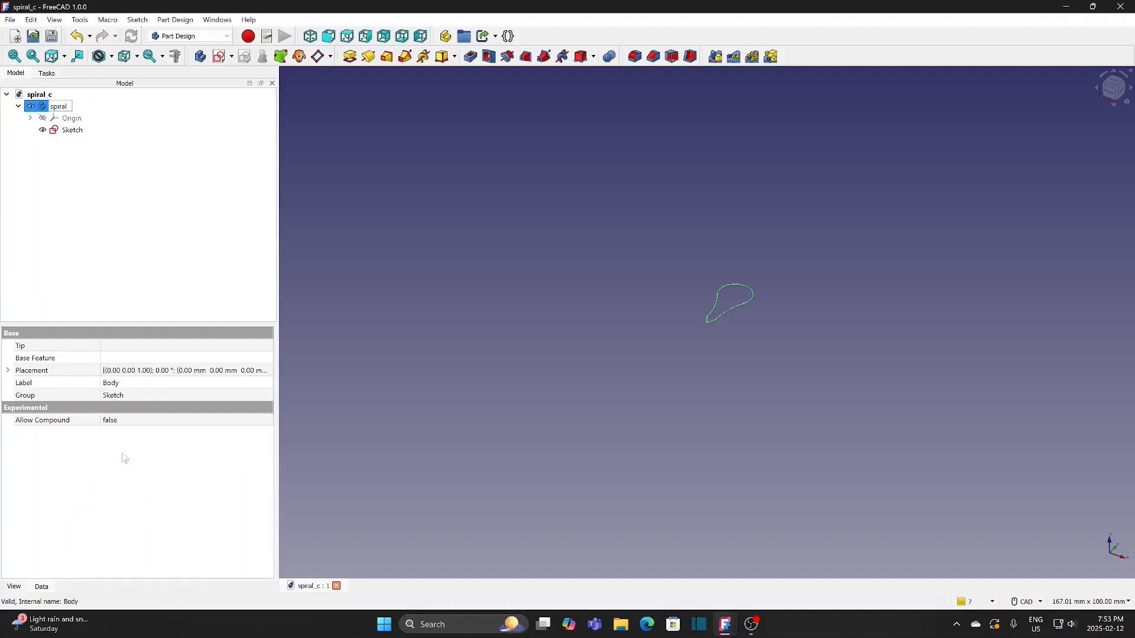
text(piral)
key(Return)
Step: Start an additive helix from the teardrop sketch and use the base Z axis as its axis
click(80, 133)
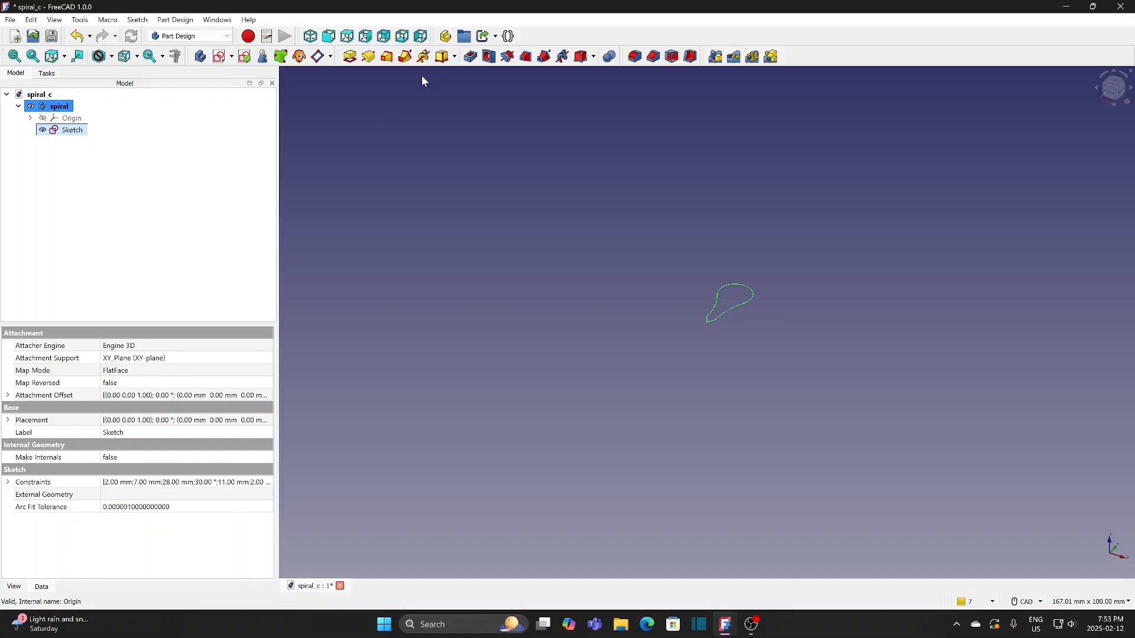
click(424, 56)
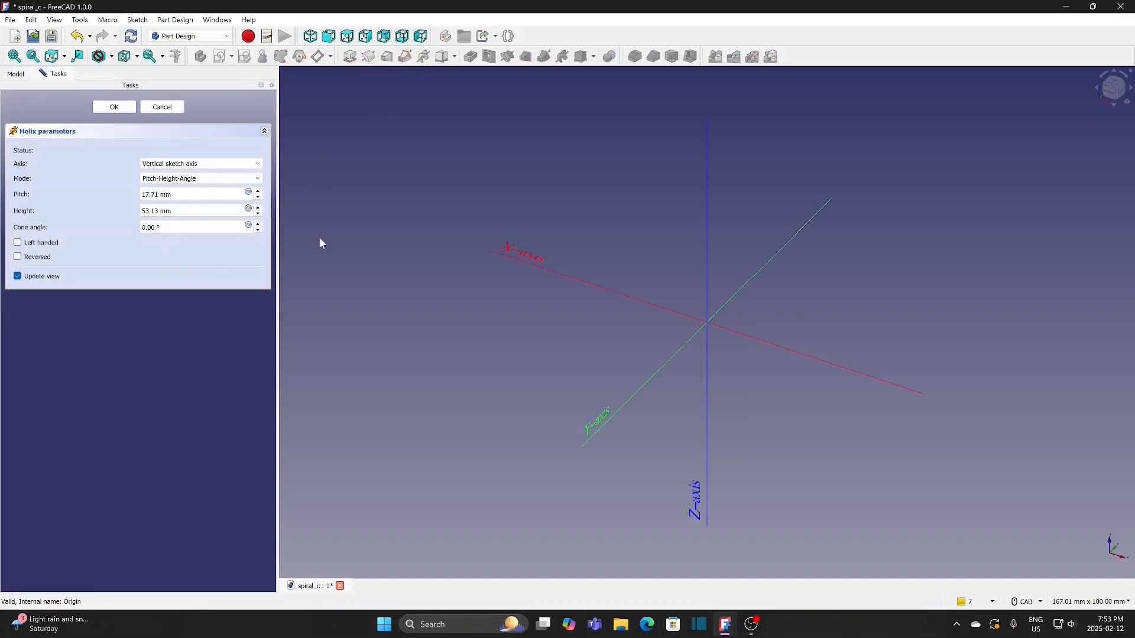
click(216, 164)
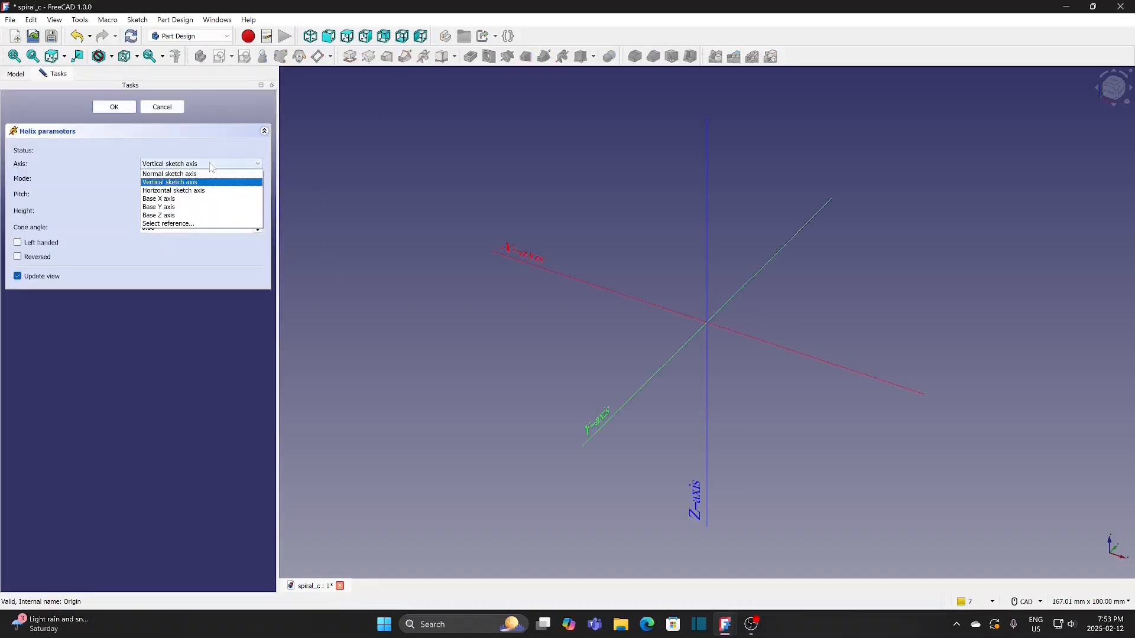
click(192, 224)
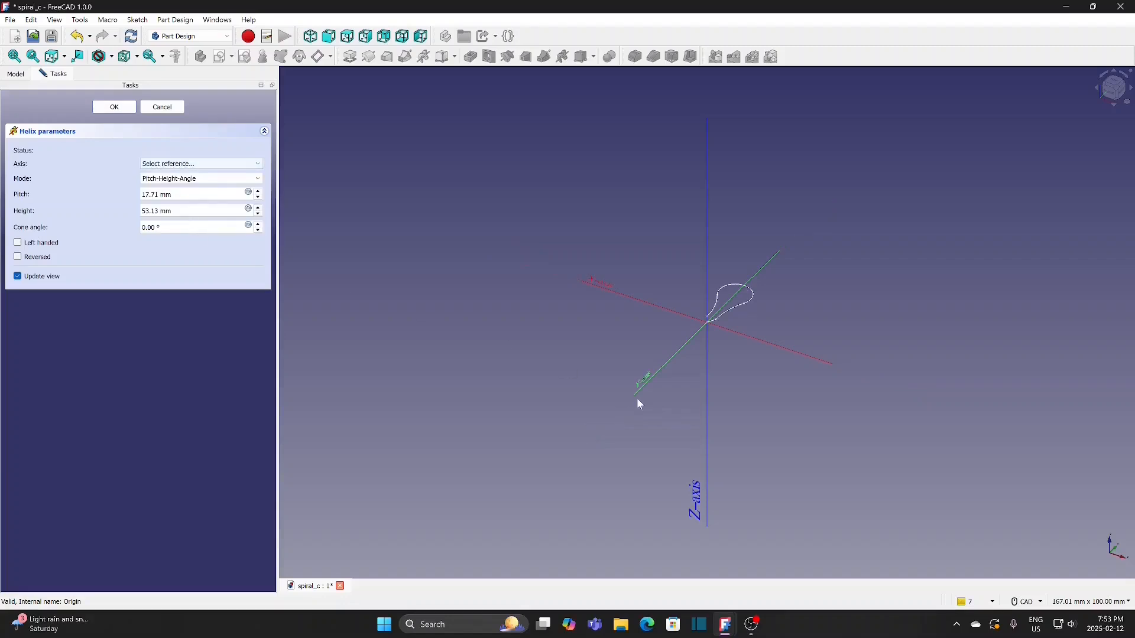
click(708, 417)
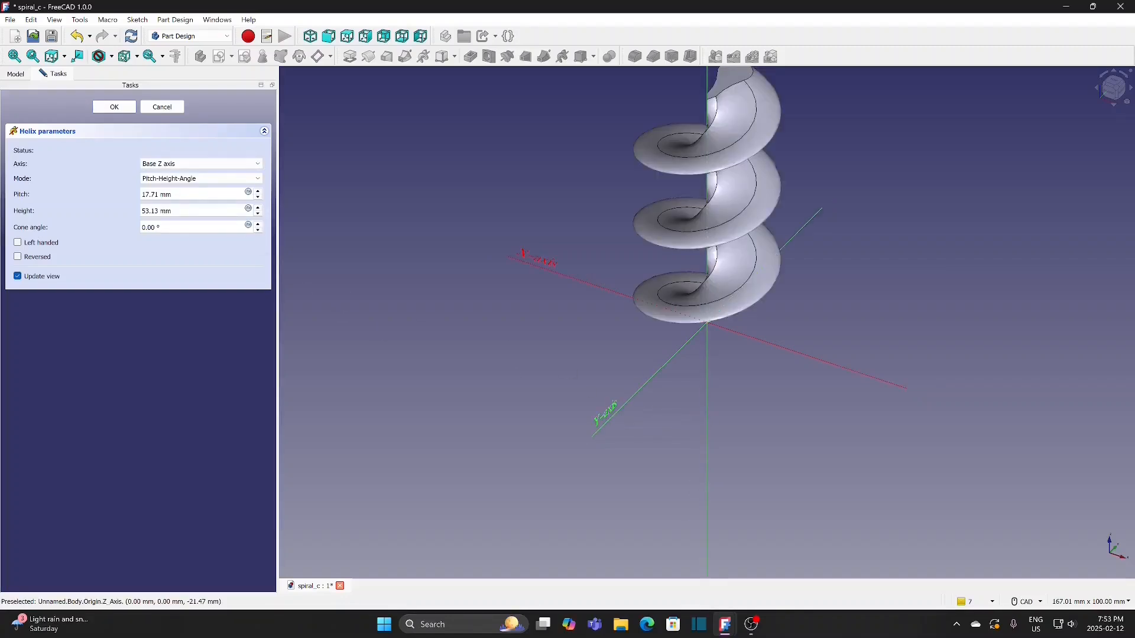
Step: Set the helix pitch to 55 mm and its height to 40 mm, then accept the feature
drag(175, 193, 94, 193)
text(55)
key(Tab)
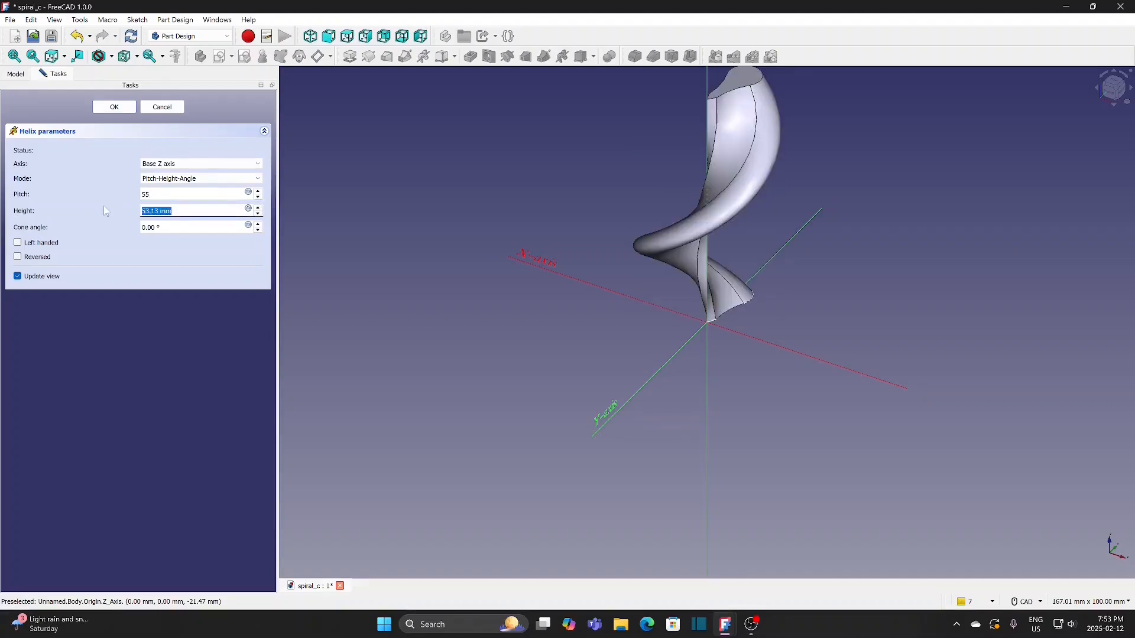
text(40)
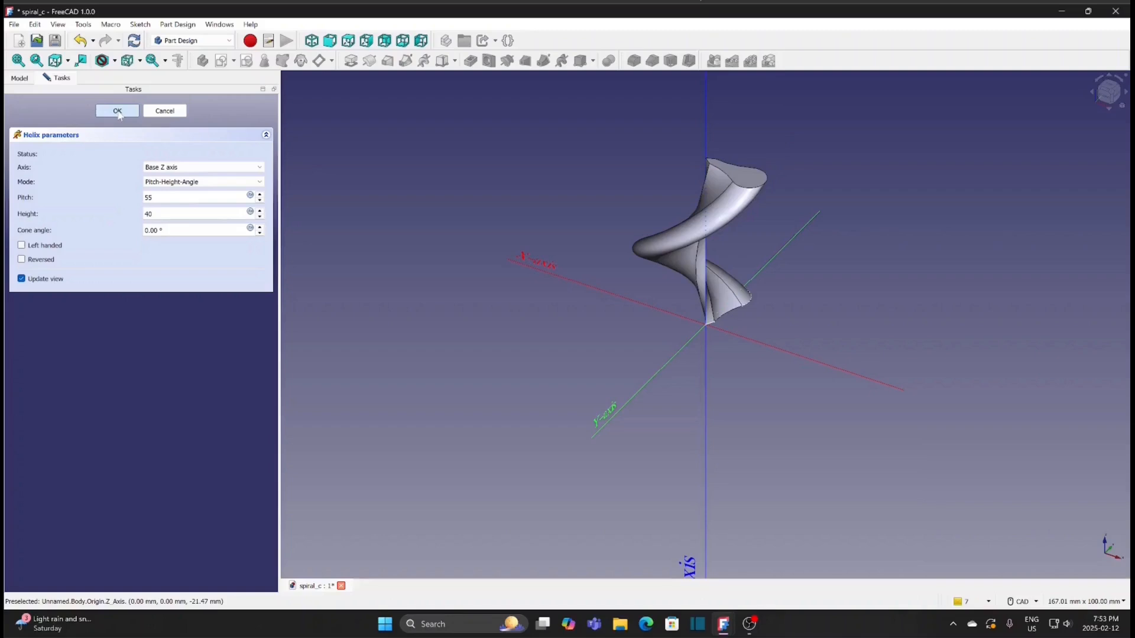
click(117, 111)
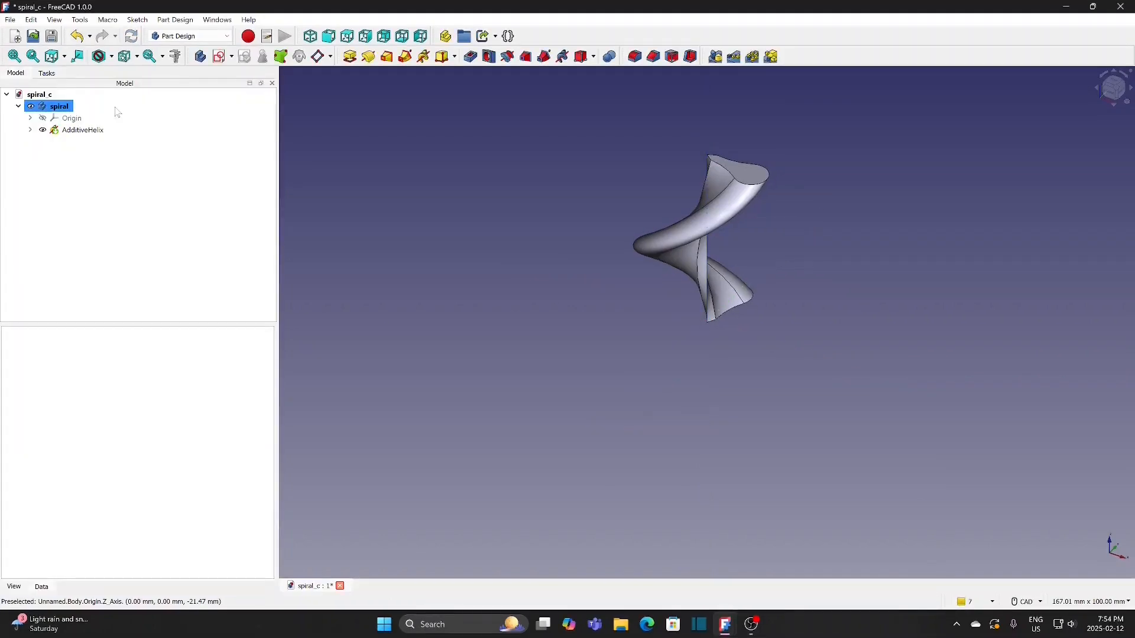
Step: Set up a polar pattern of the additive helix with 6 occurrences over 360° and try to accept it
click(83, 130)
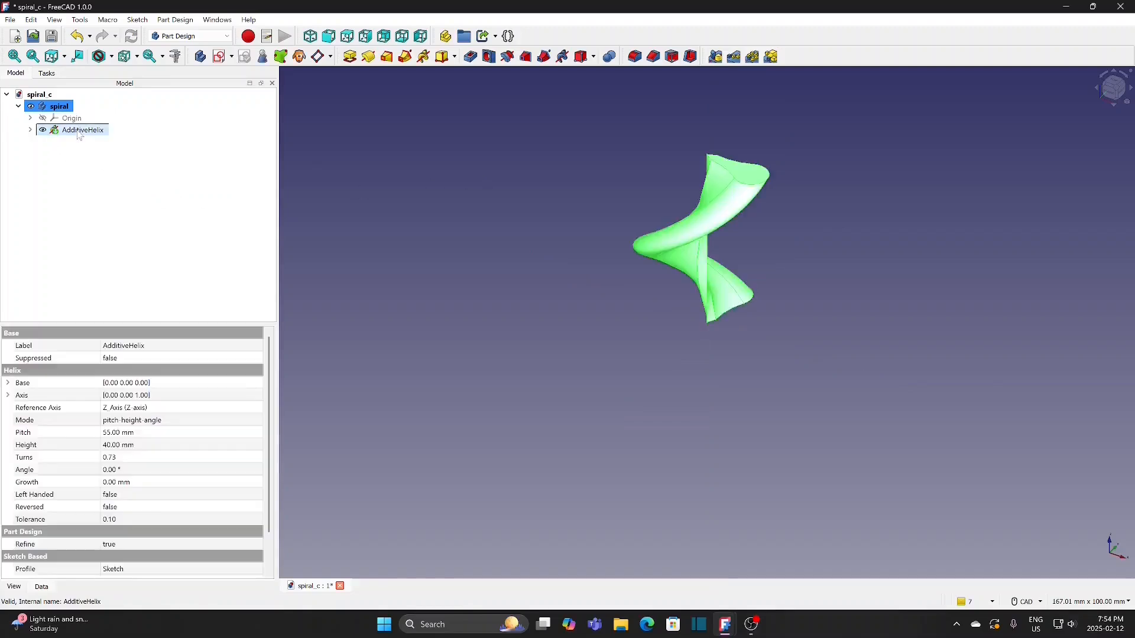
click(752, 56)
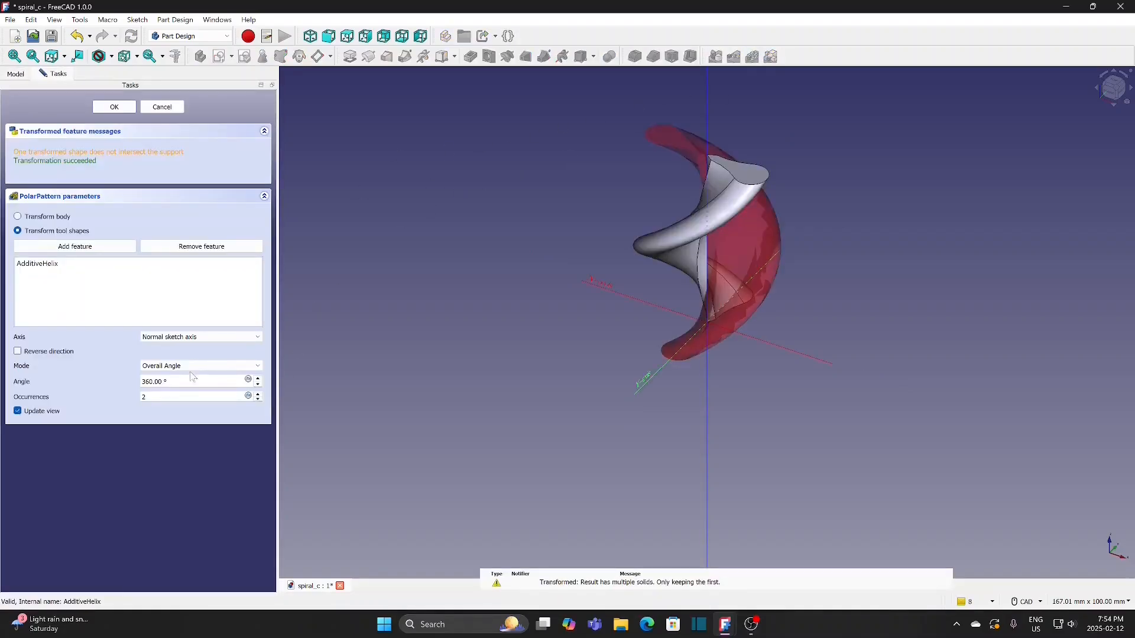
click(191, 336)
click(190, 397)
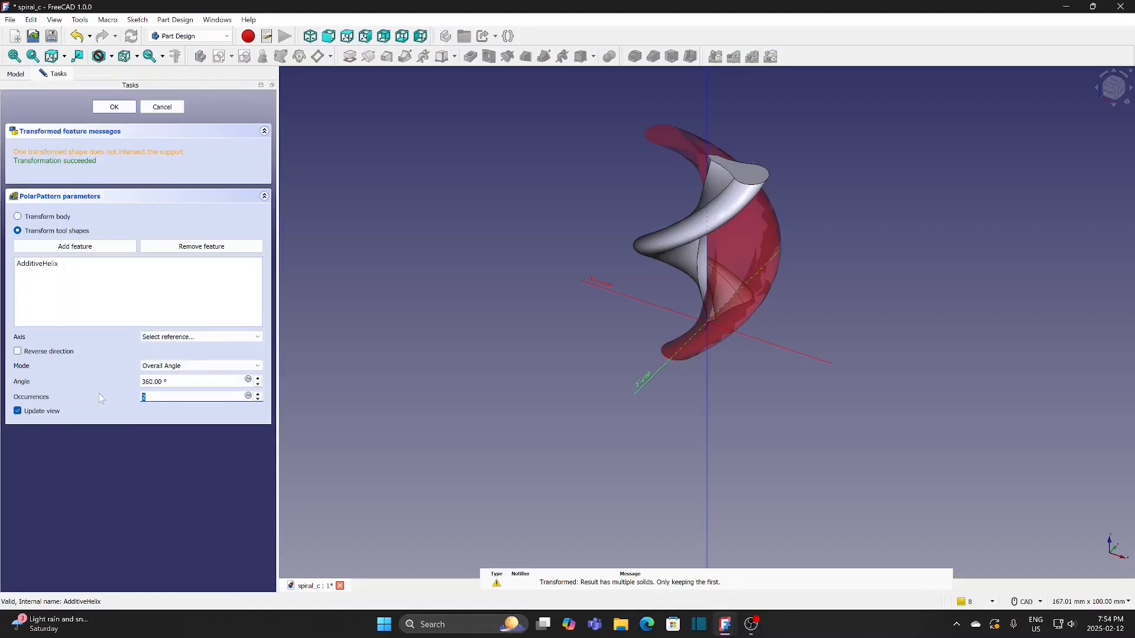
text(6)
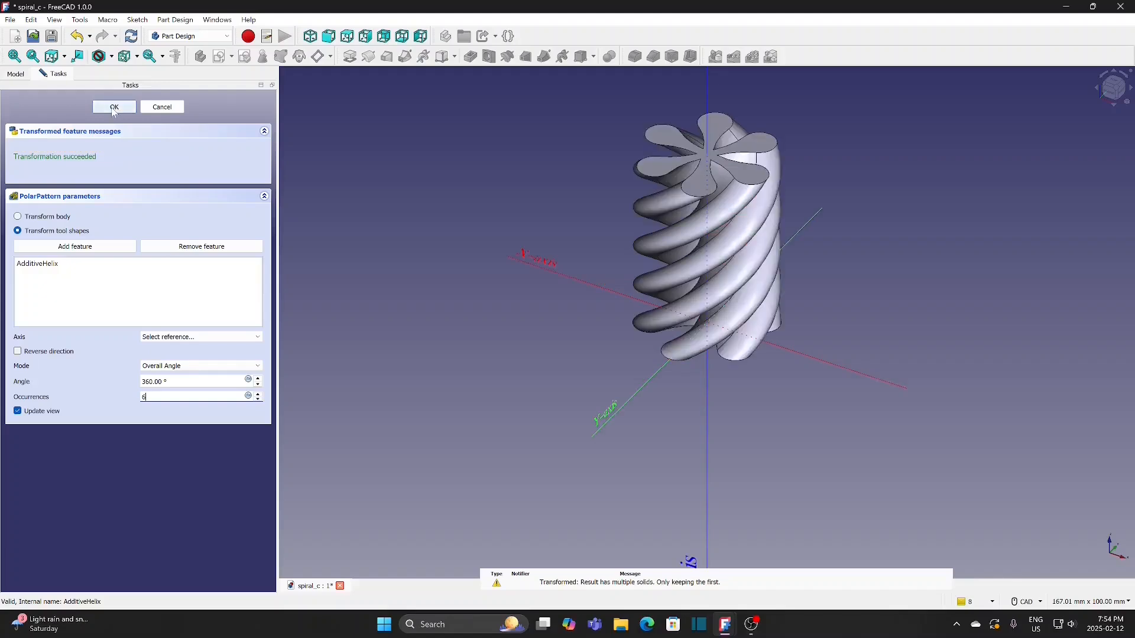
click(114, 107)
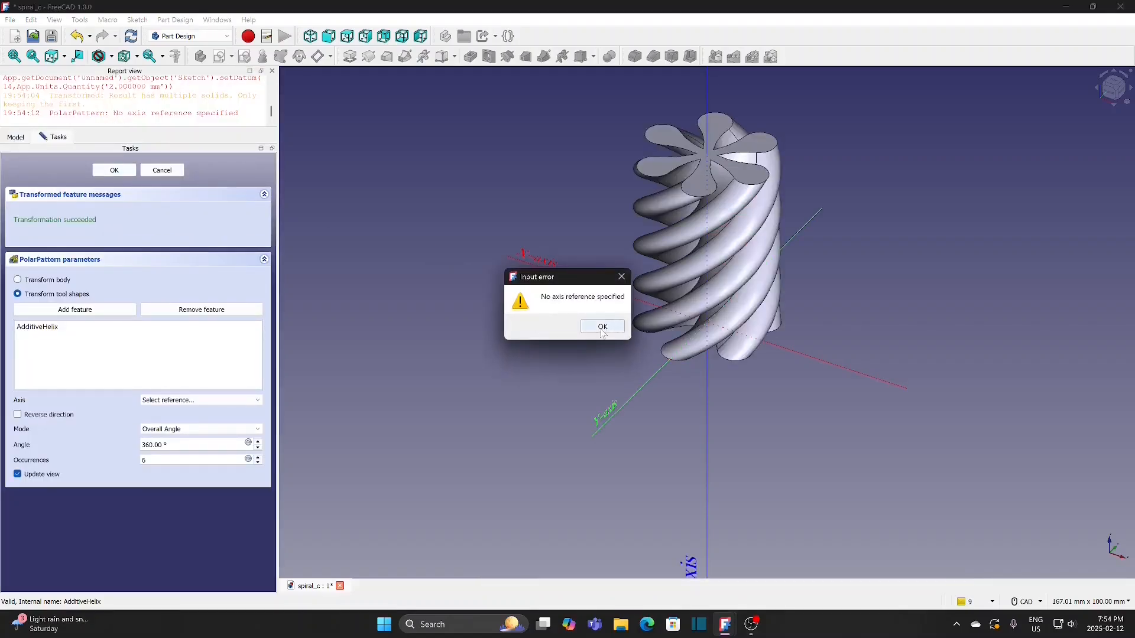
click(601, 328)
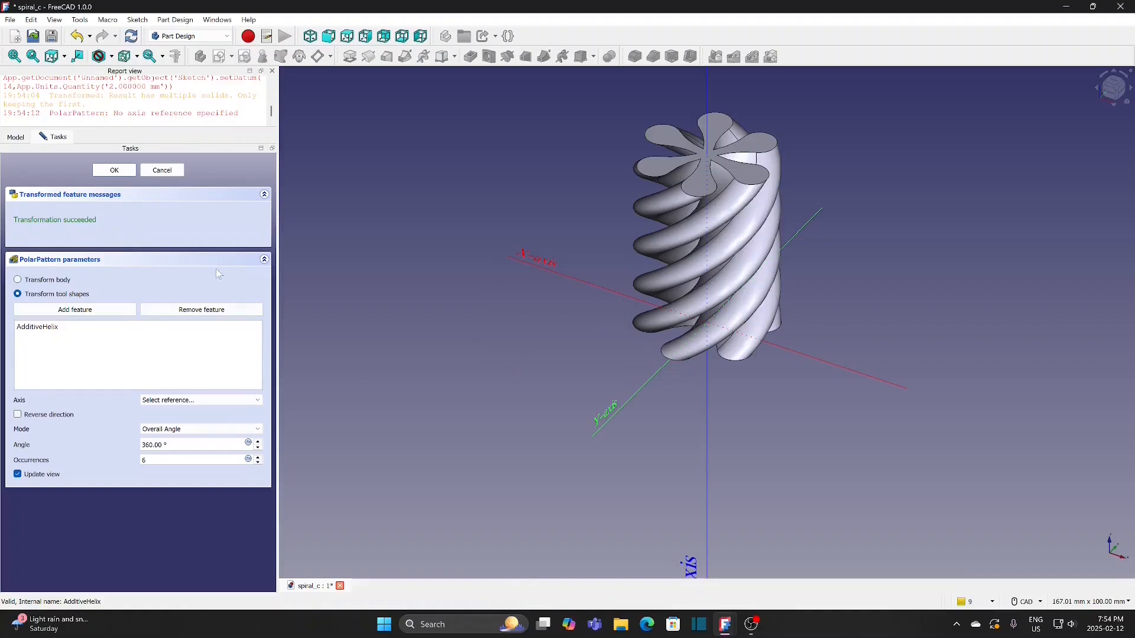
Step: Assign the base Z axis as the polar pattern's rotation axis and accept the pattern
click(207, 400)
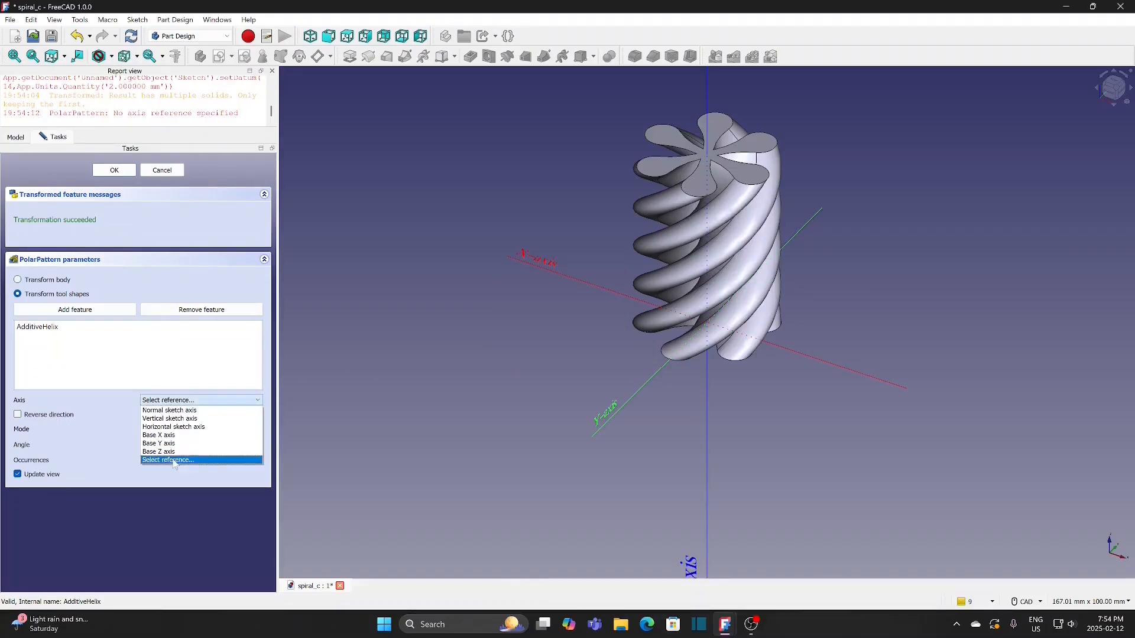
click(190, 467)
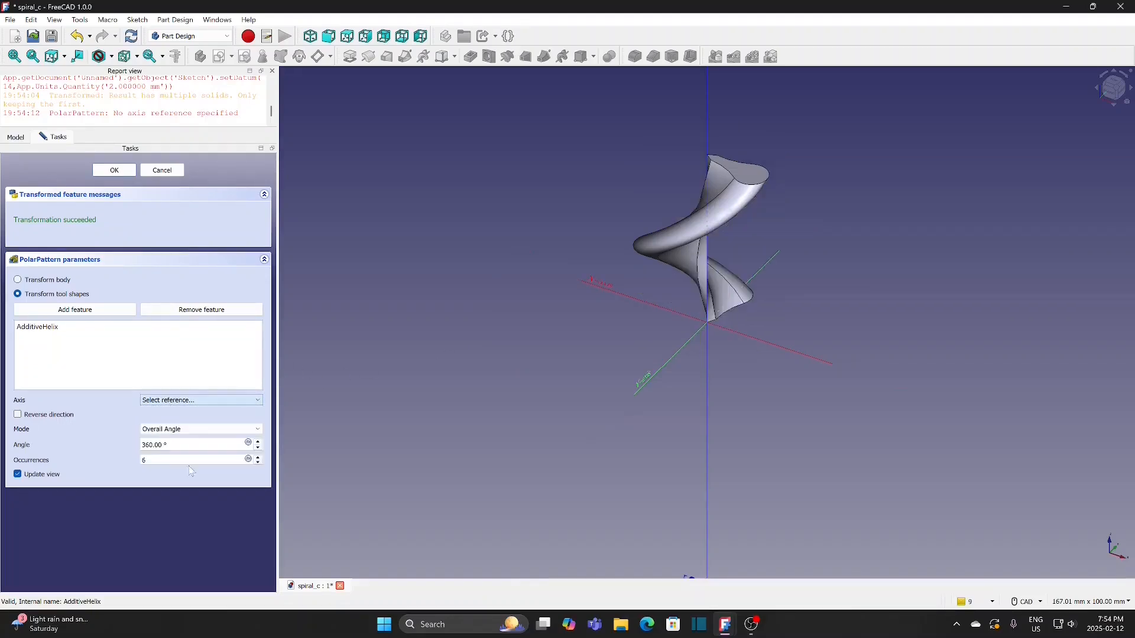
click(708, 432)
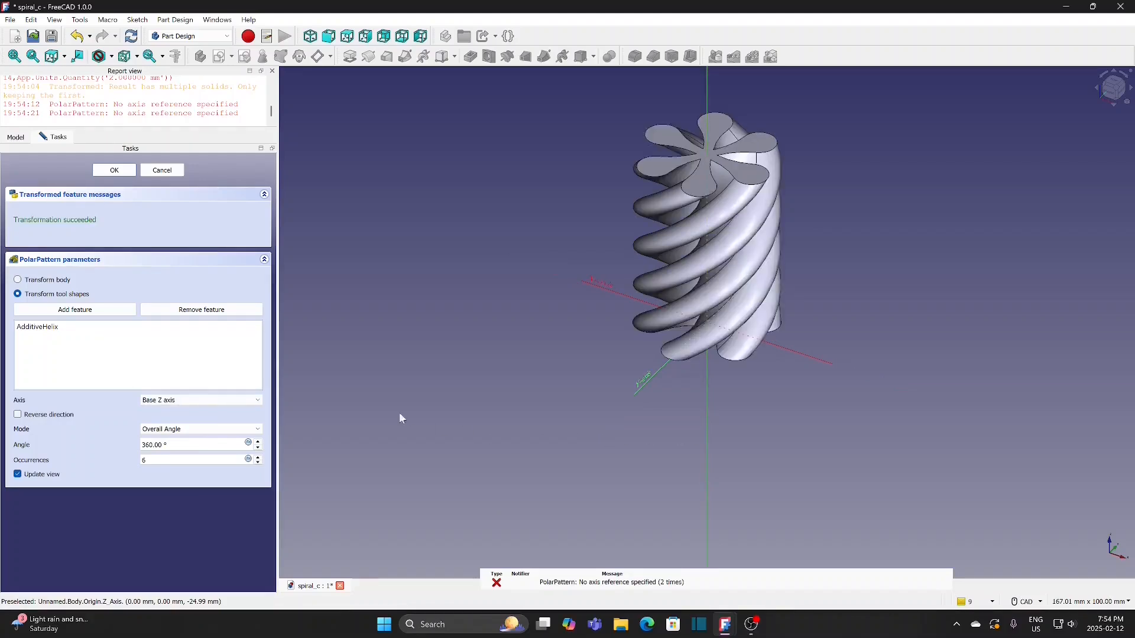
click(115, 171)
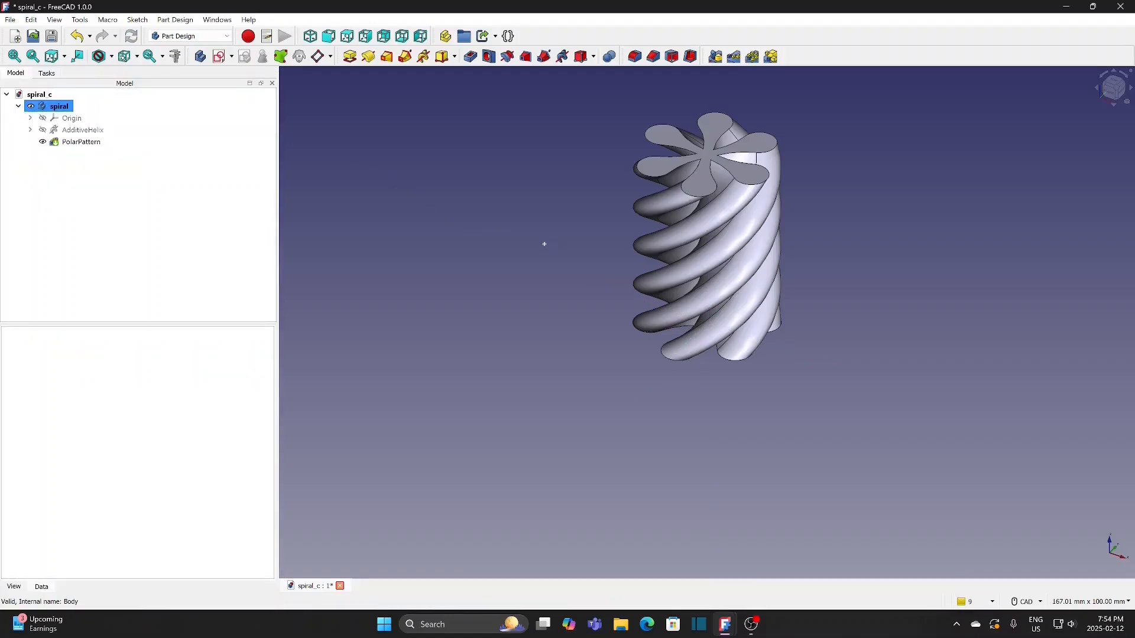
Step: Create a second body in the spiral_c document and name it cone
middle_drag(544, 244, 468, 301)
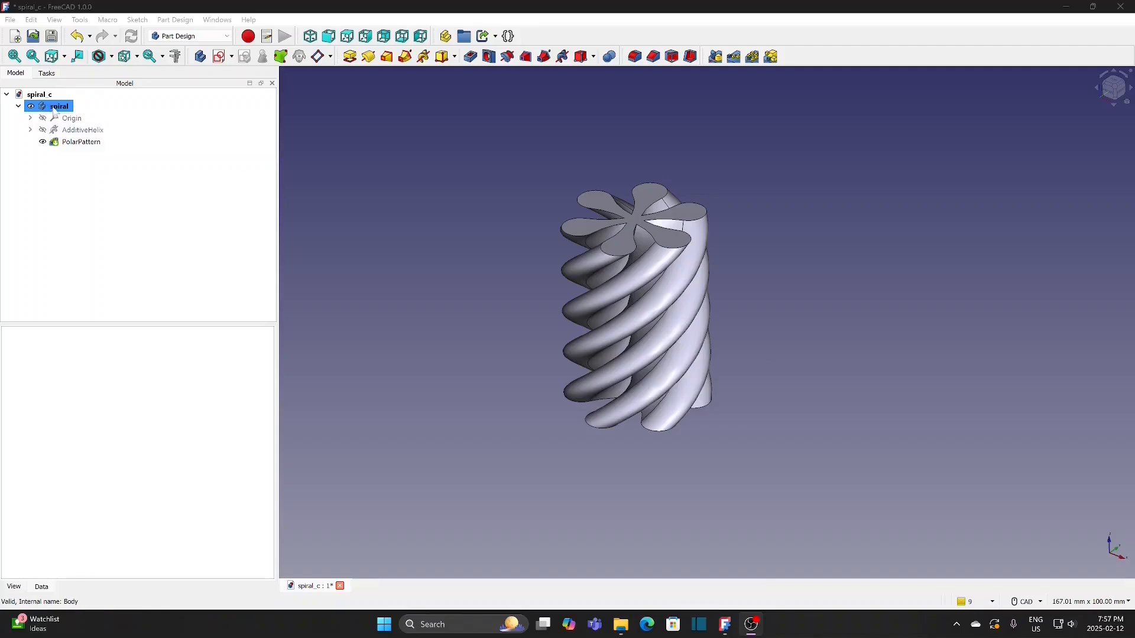
click(47, 95)
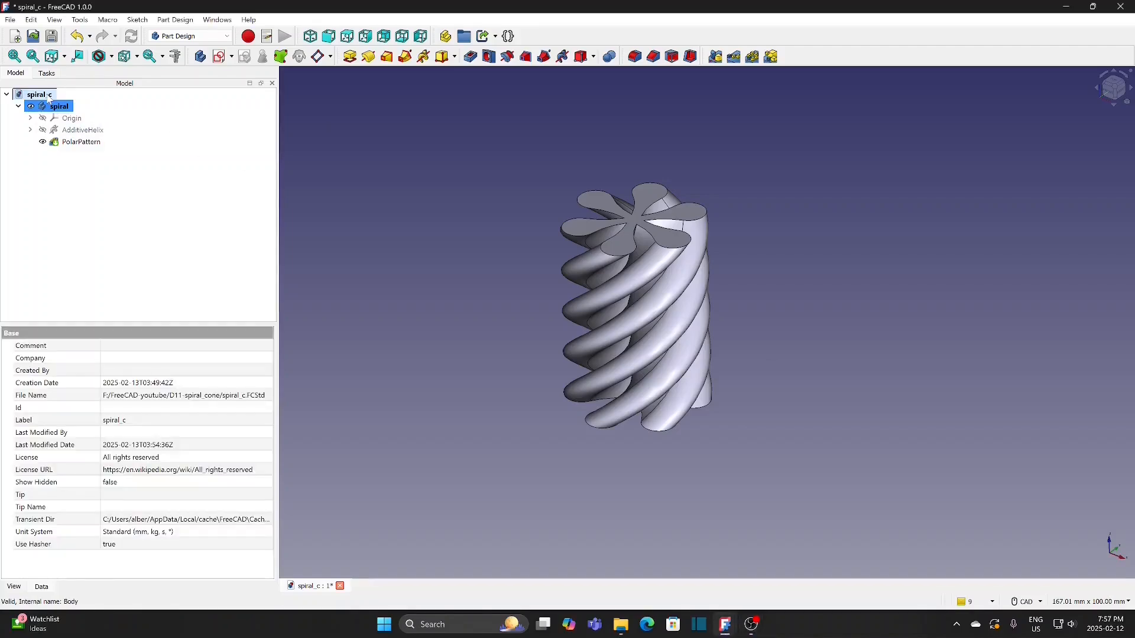
click(200, 57)
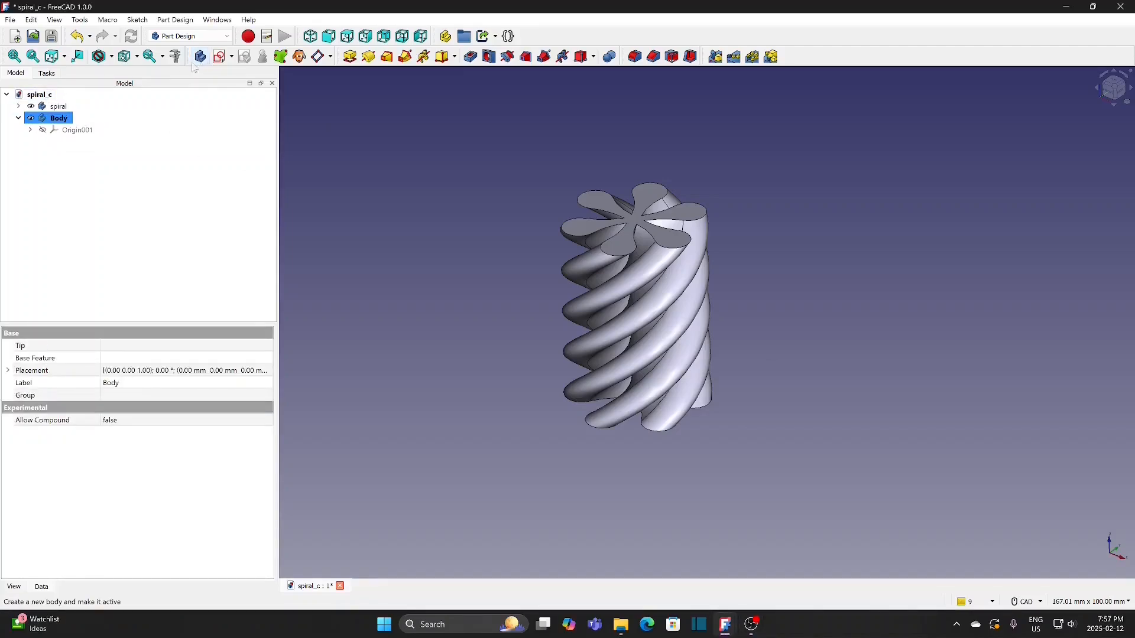
right_click(58, 118)
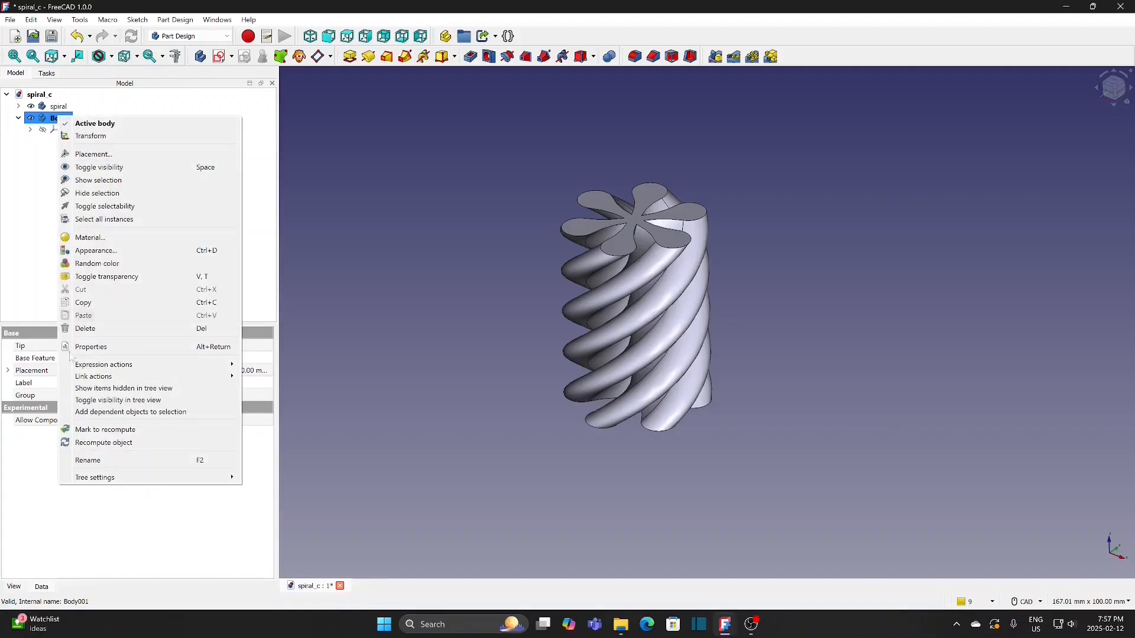
click(91, 466)
text(c)
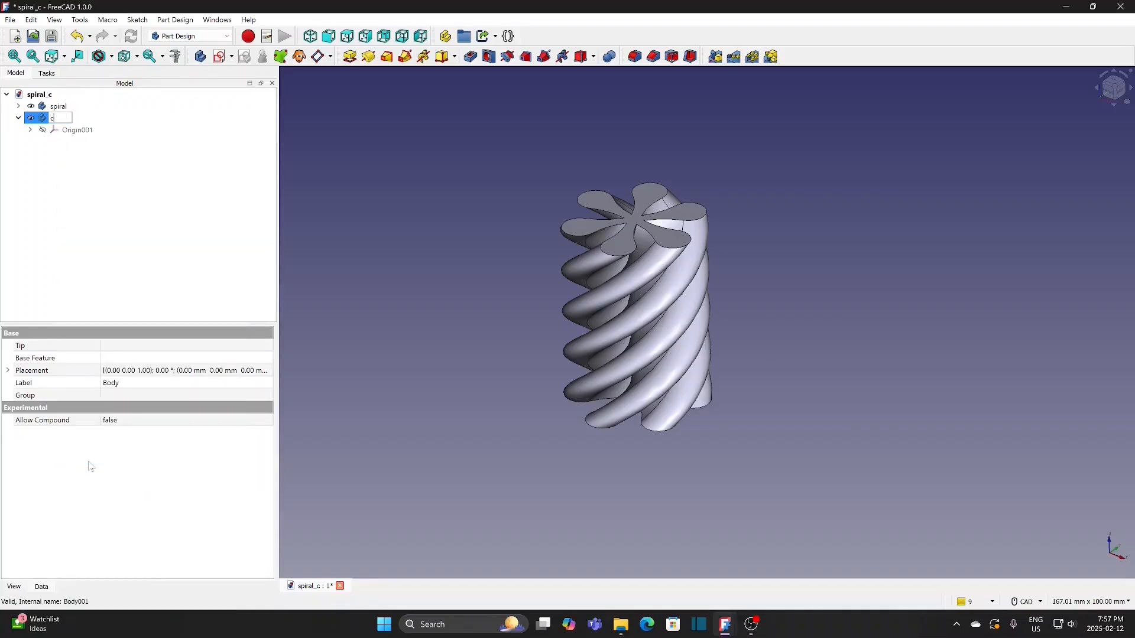
text(one)
key(Return)
Step: Sketch a closed right triangle on the cone body's XZ plane, cornered at the origin, about 40 mm wide and 50 mm tall
click(220, 57)
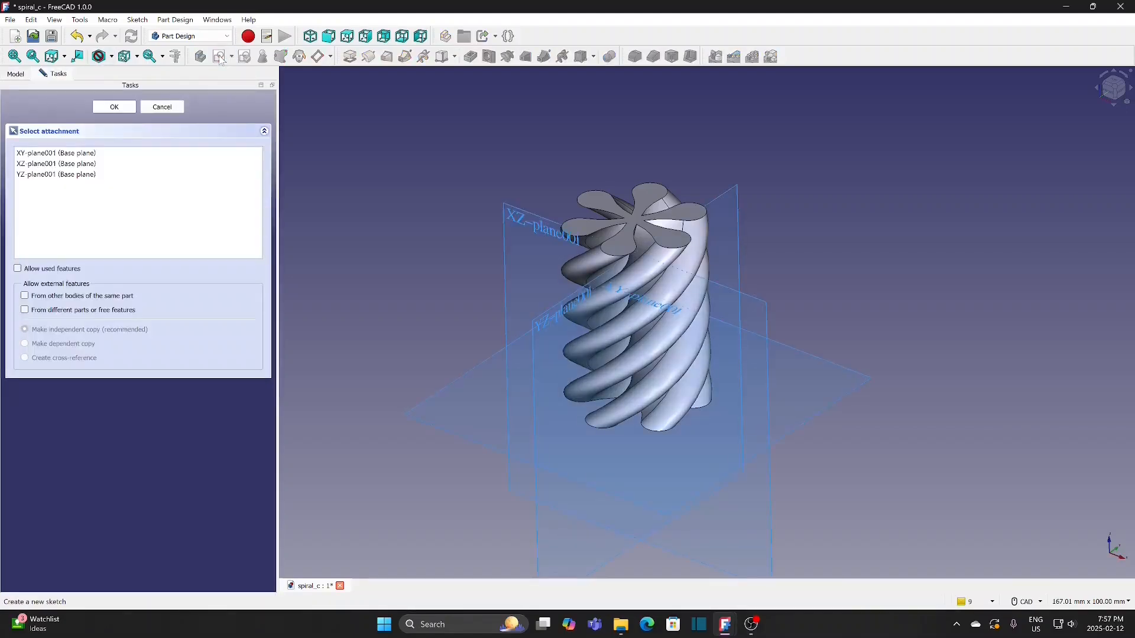
click(518, 221)
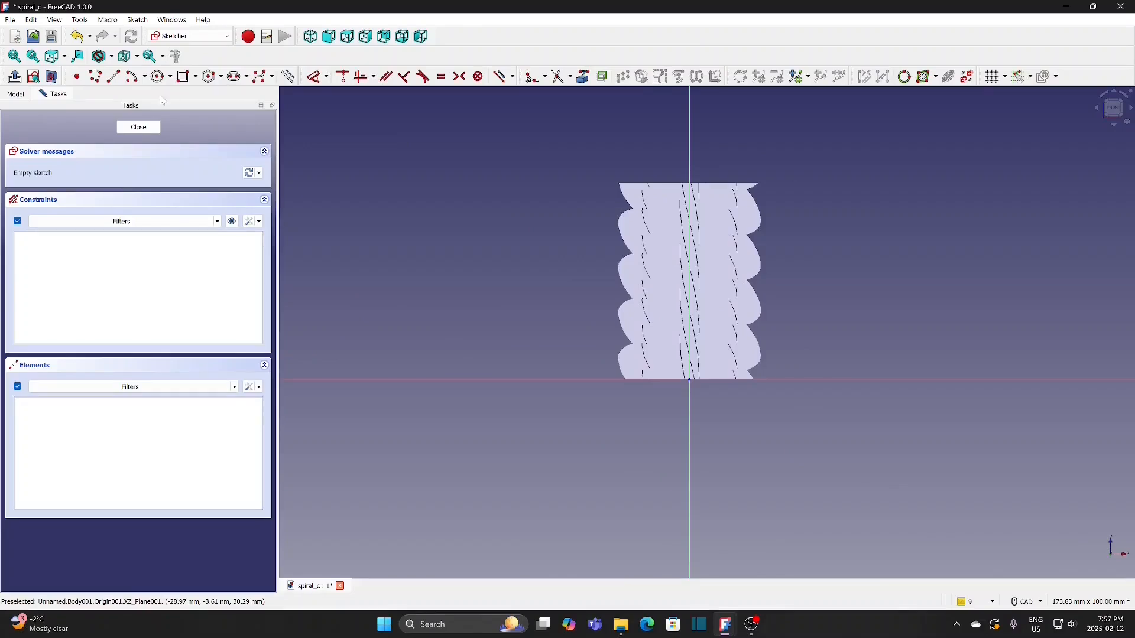
click(96, 81)
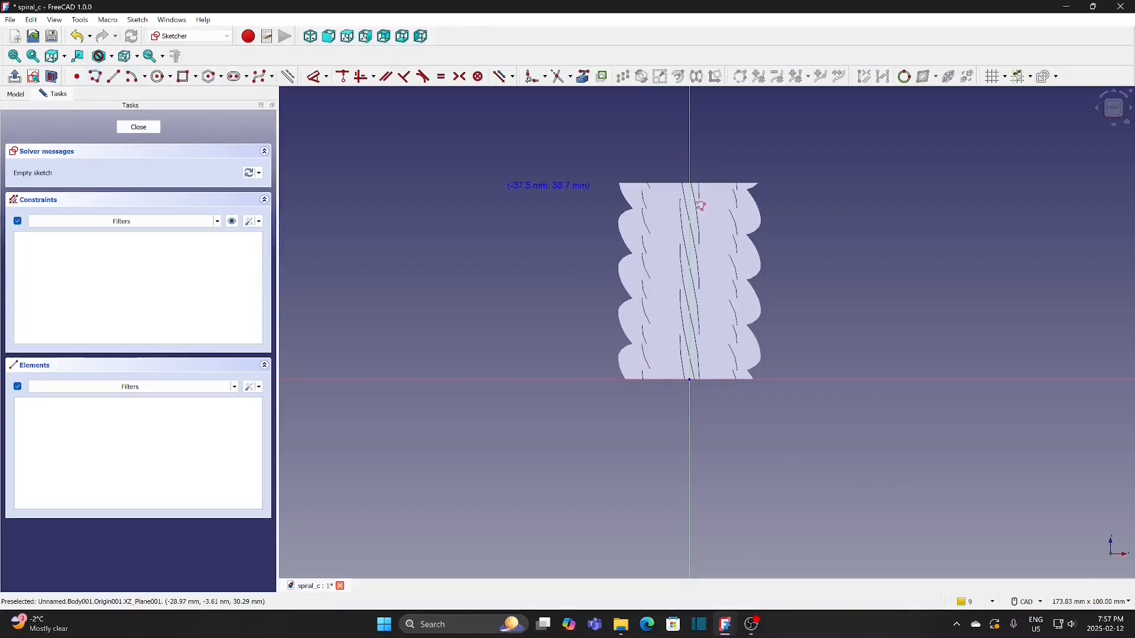
click(690, 133)
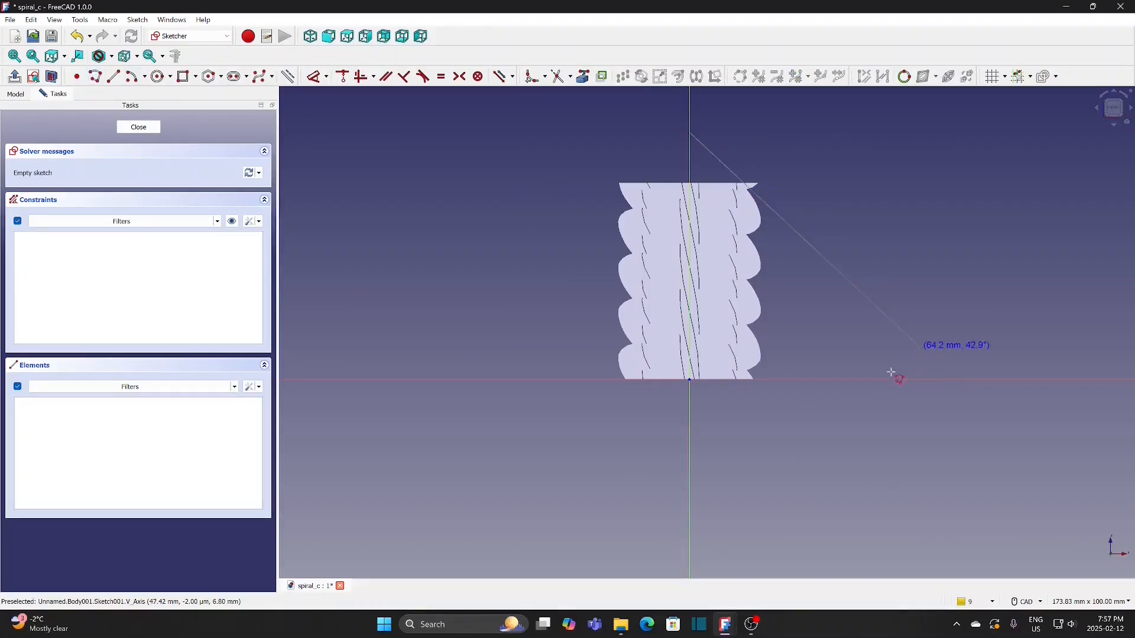
click(885, 380)
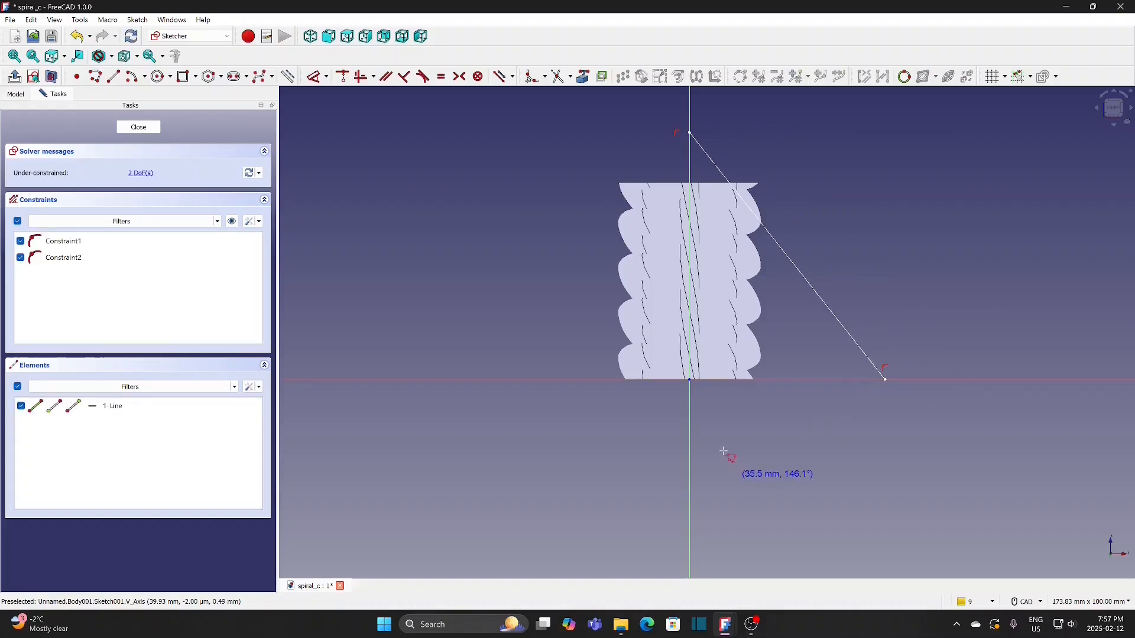
click(689, 380)
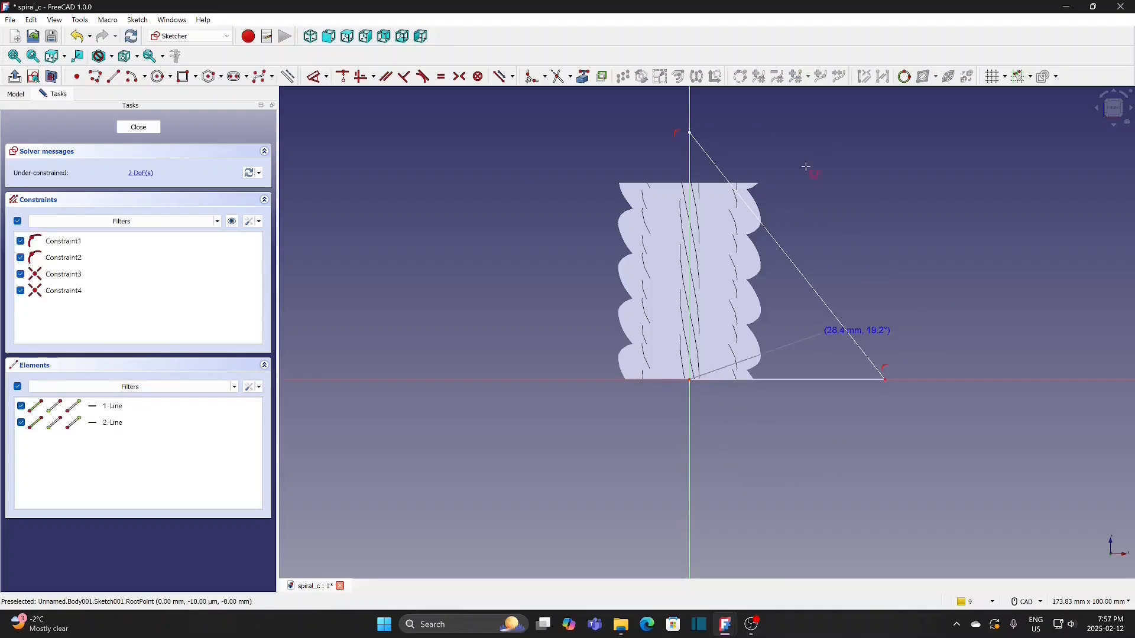
click(689, 133)
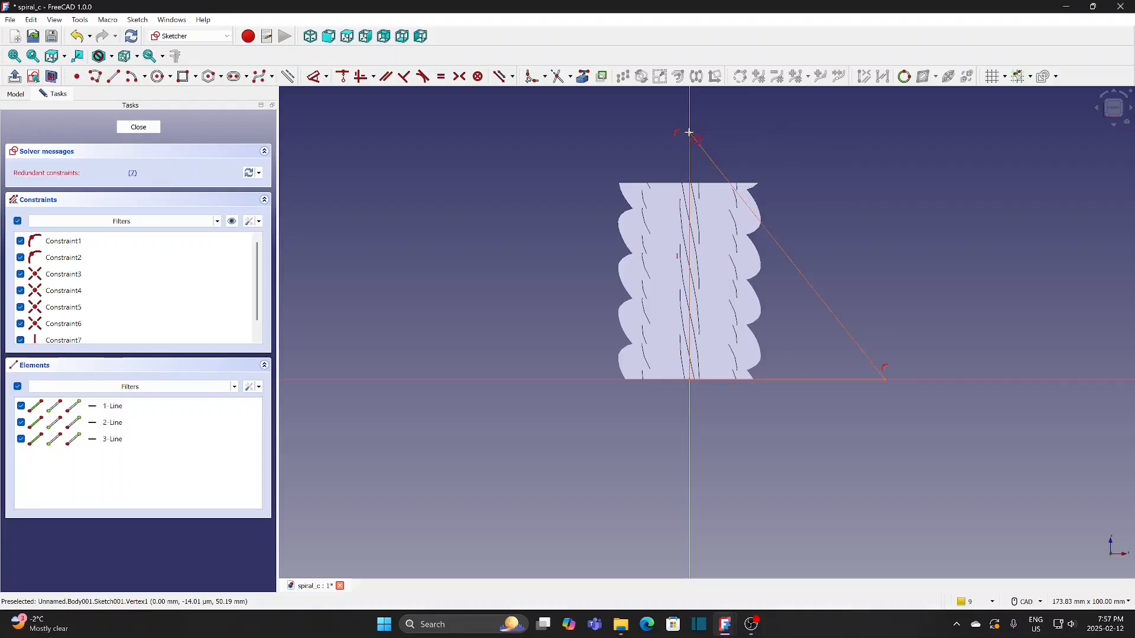
scroll(258, 309, down, 1)
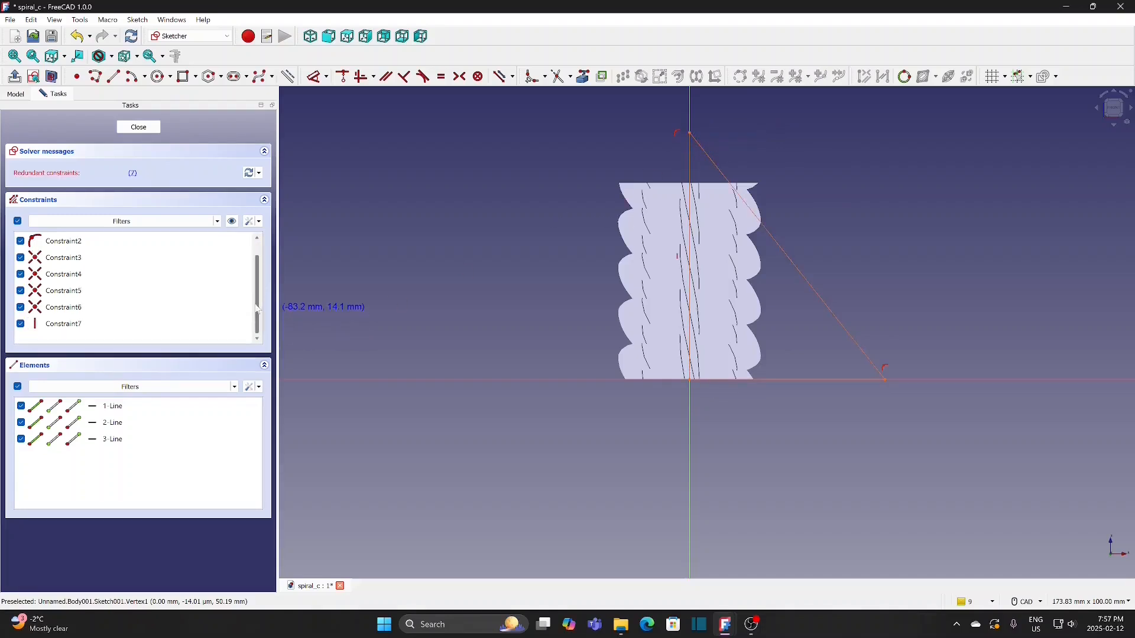
Step: Delete the redundant vertical constraint from the triangle sketch and dimension the base edge to 16 mm
click(77, 325)
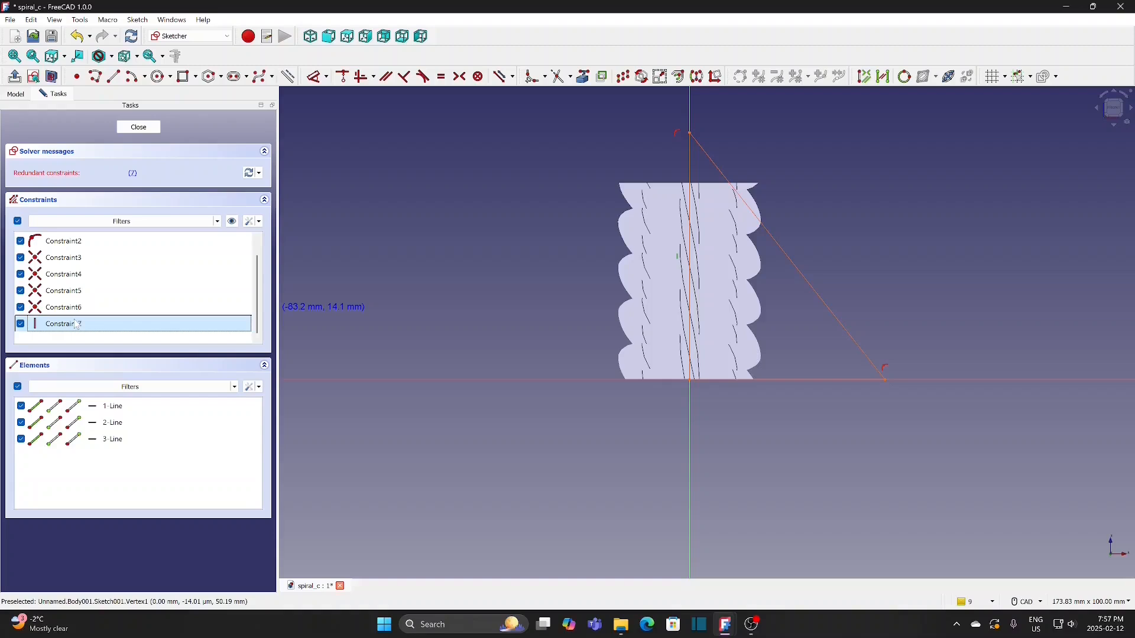
key(Delete)
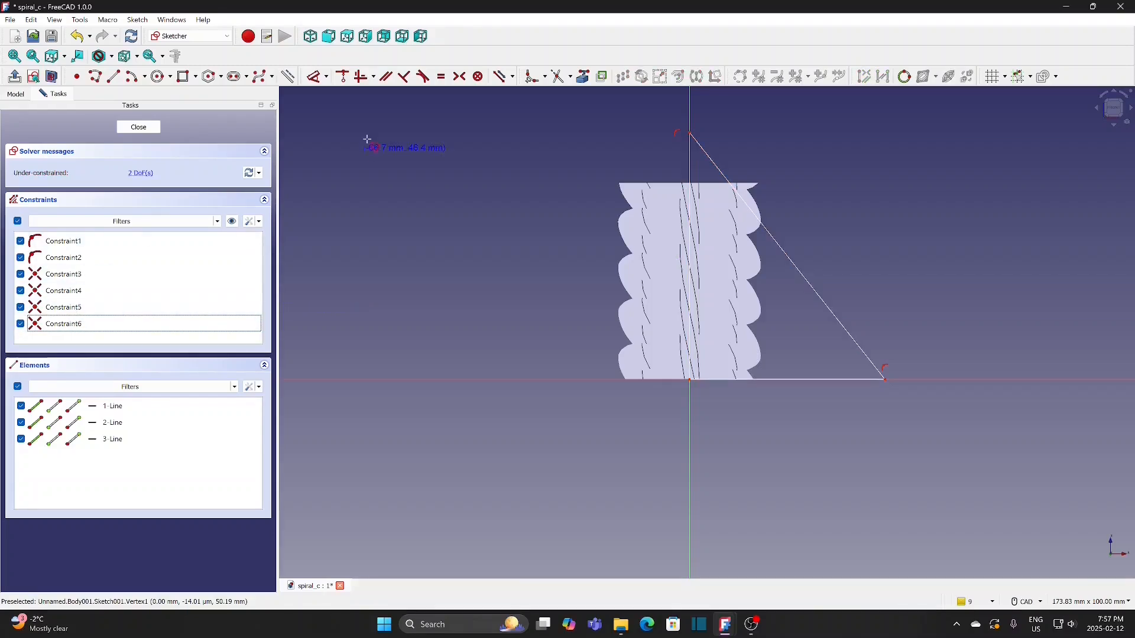
click(819, 382)
key(l)
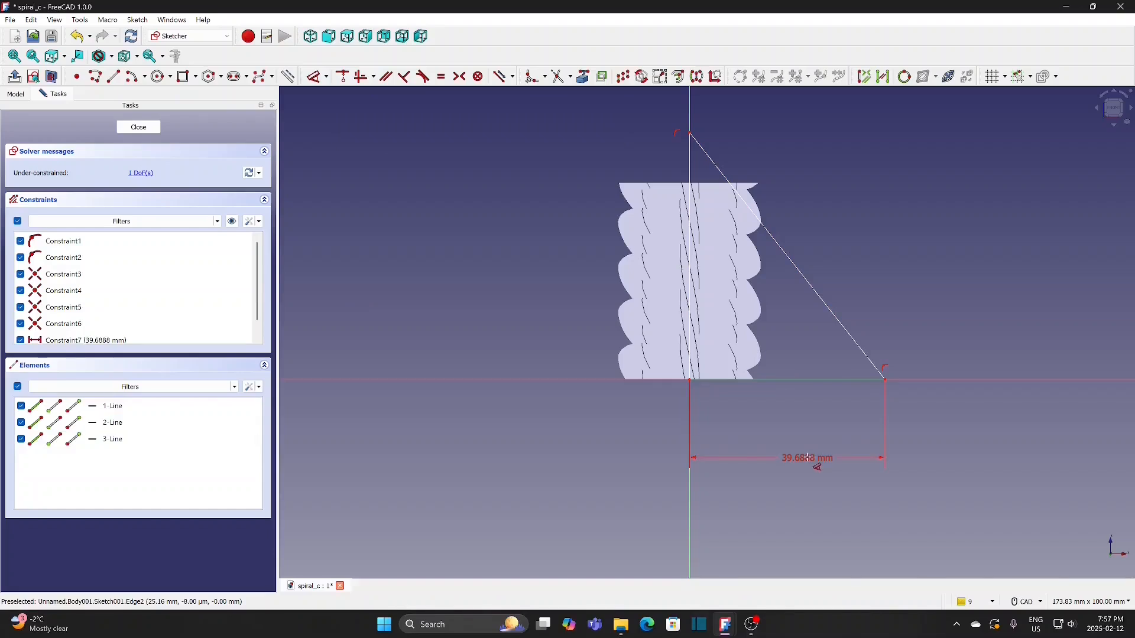
click(808, 458)
text(16)
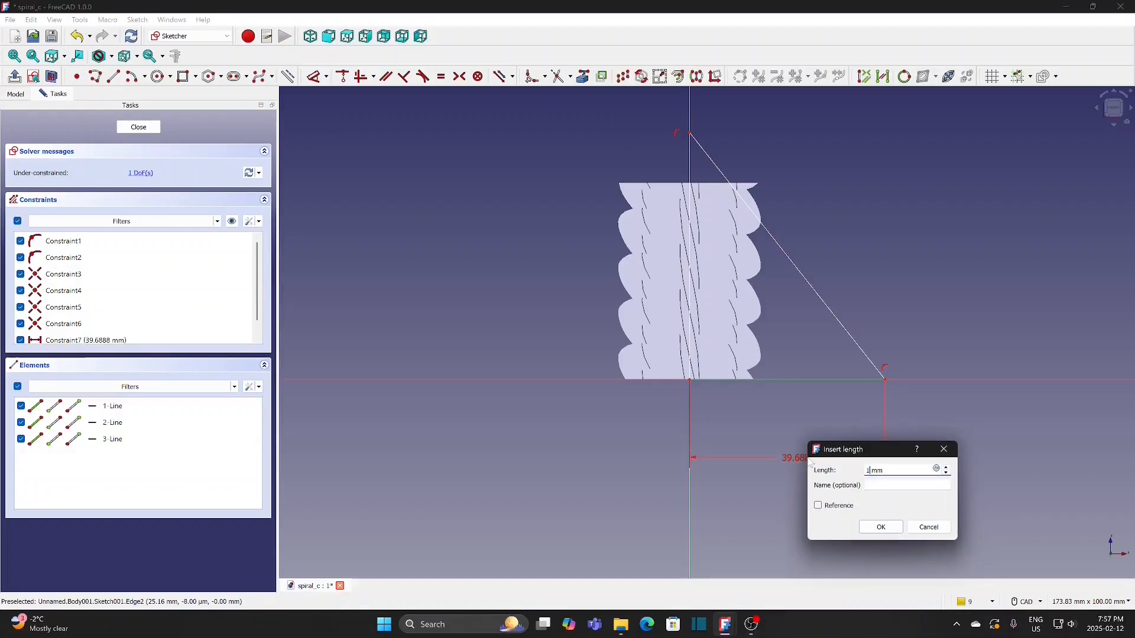
key(Return)
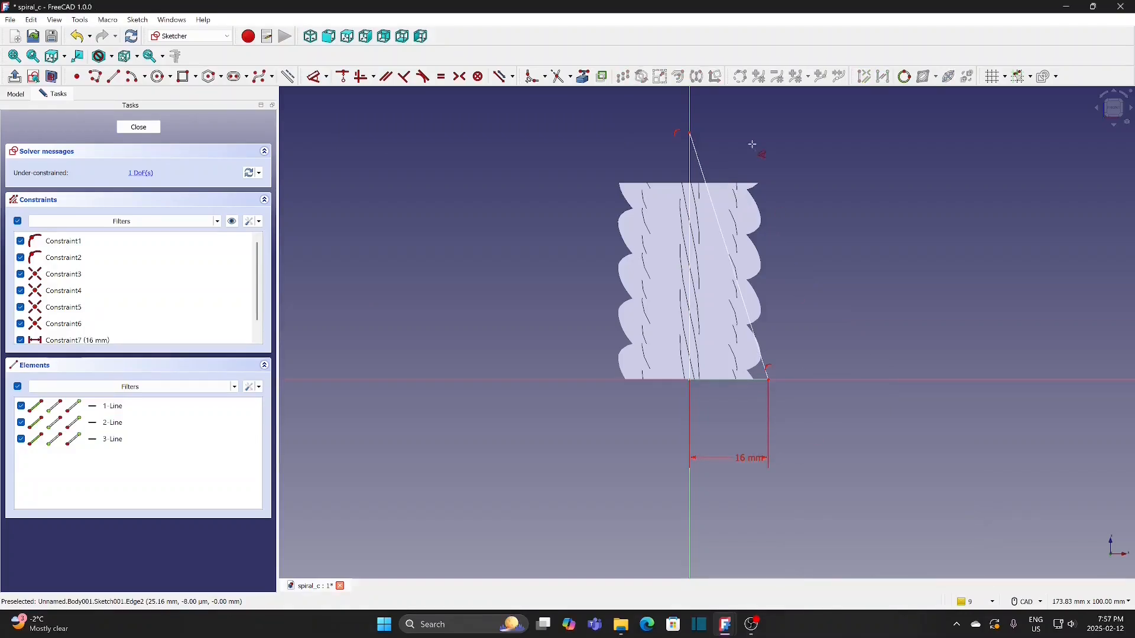
Step: Dimension the triangle's vertical edge on the Z axis to 40 mm
click(690, 162)
click(541, 188)
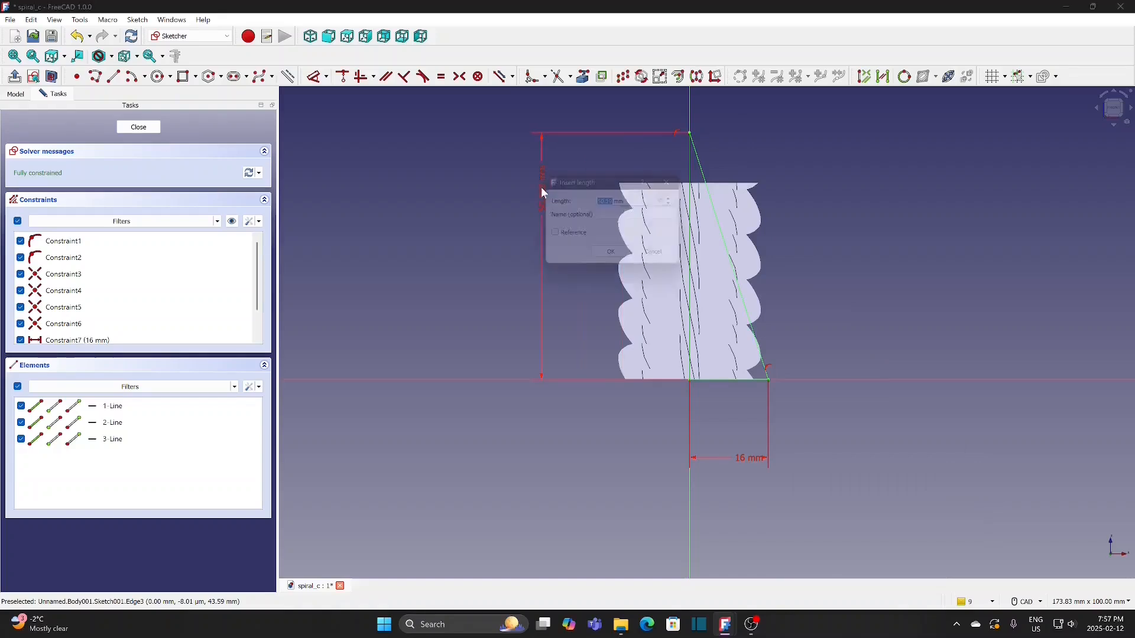
text(40)
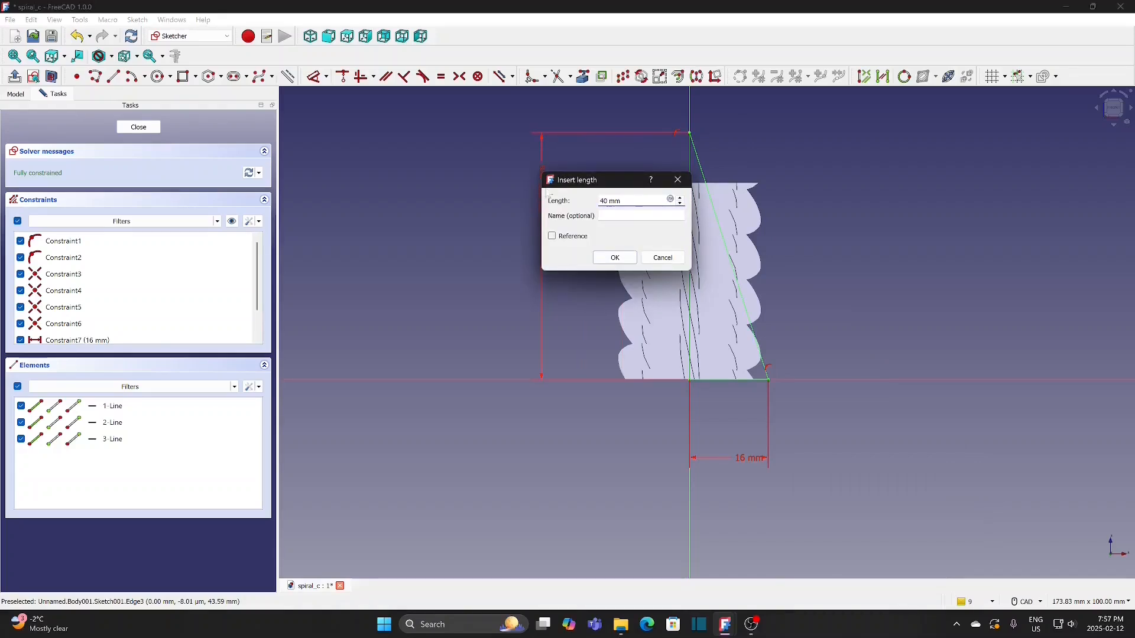
click(614, 261)
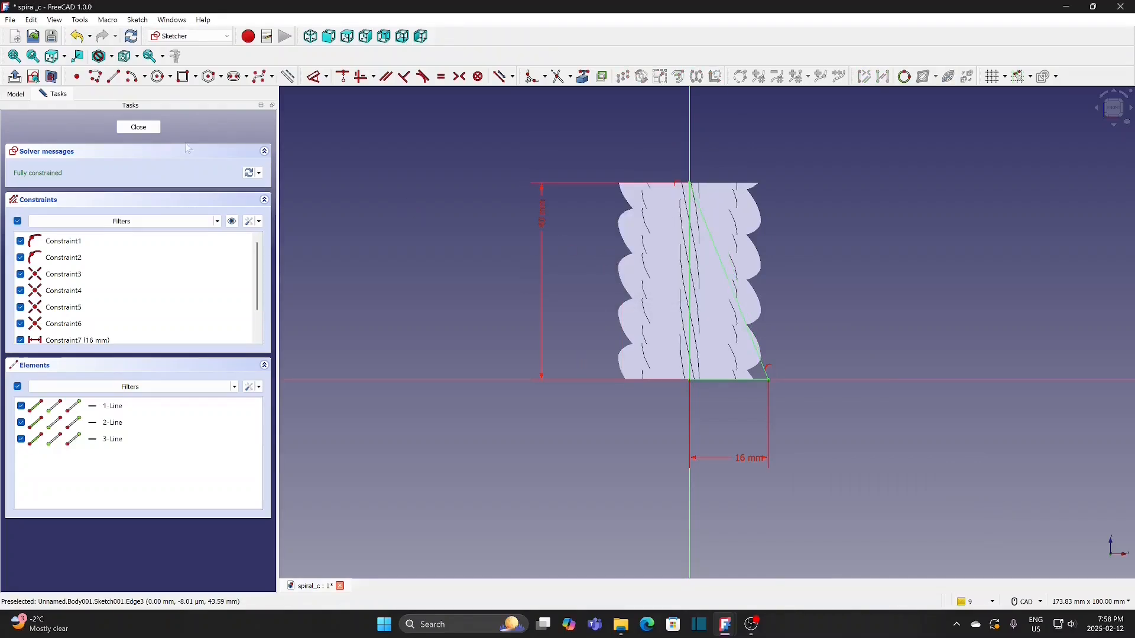
Step: Close the triangle sketch and revolve it 360° around the vertical sketch axis to form the solid cone
click(140, 127)
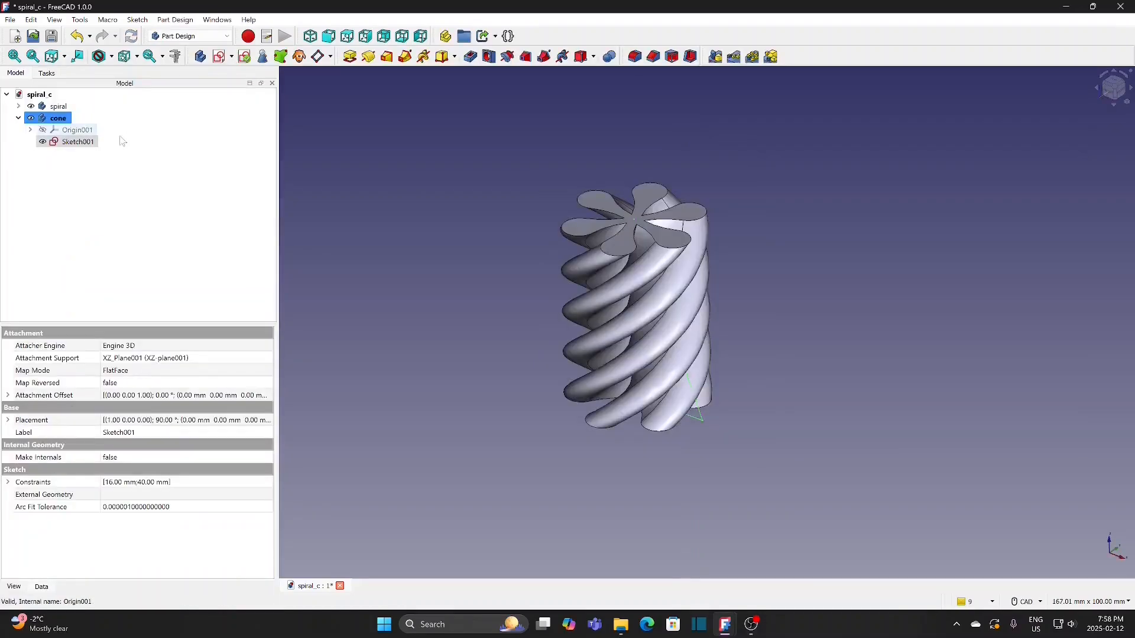
click(368, 59)
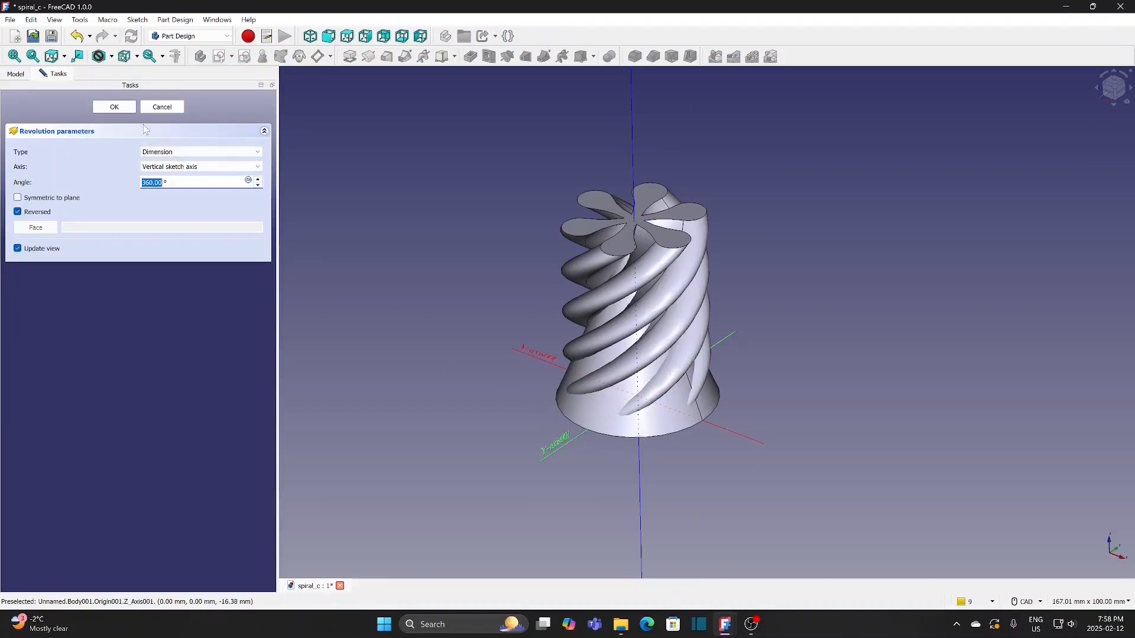
click(114, 107)
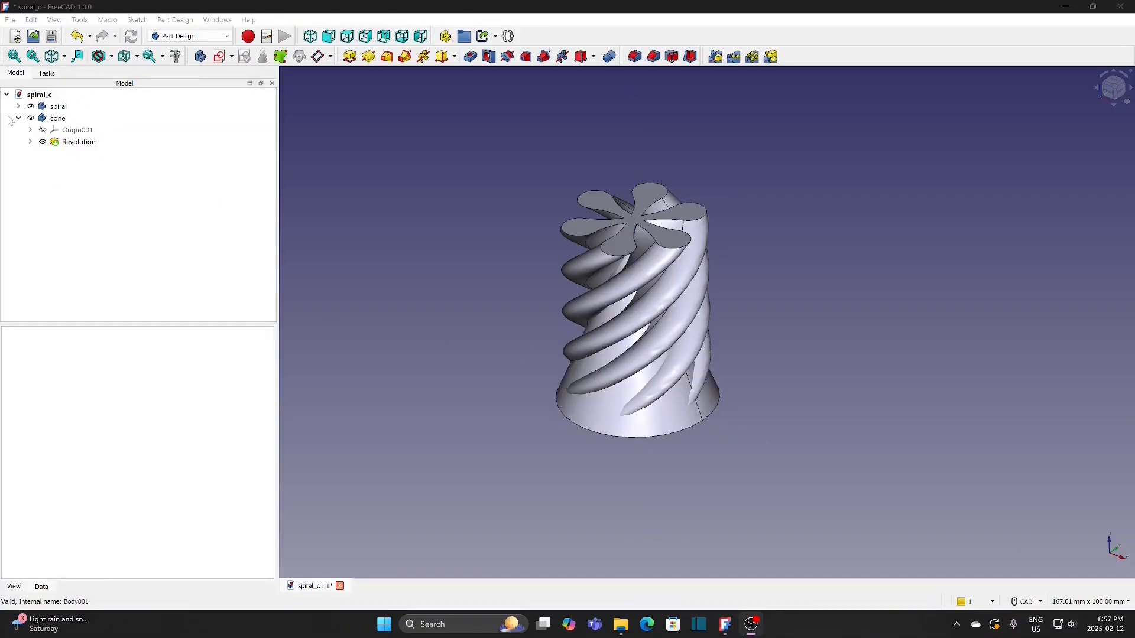
Step: Duplicate the spiral body together with all its dependent objects
click(59, 107)
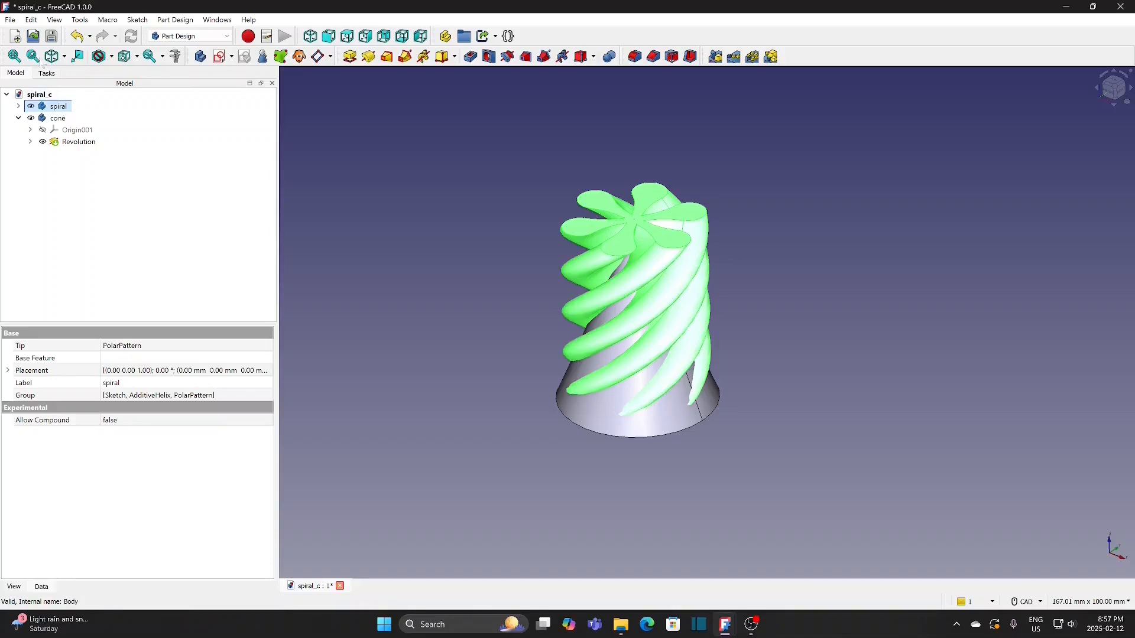
click(30, 19)
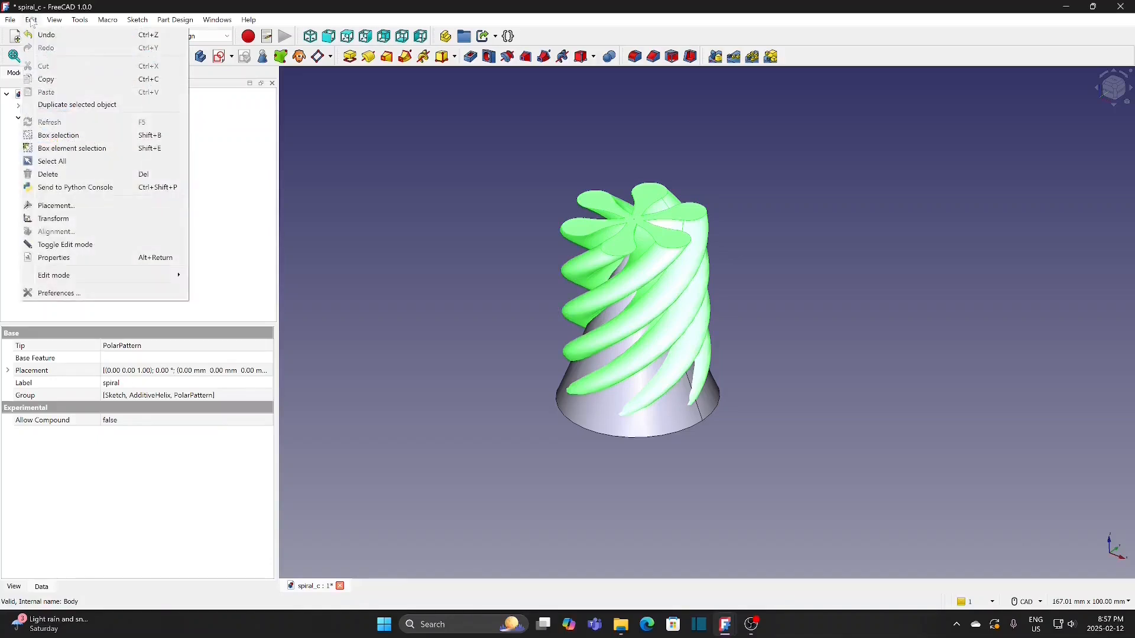
click(59, 107)
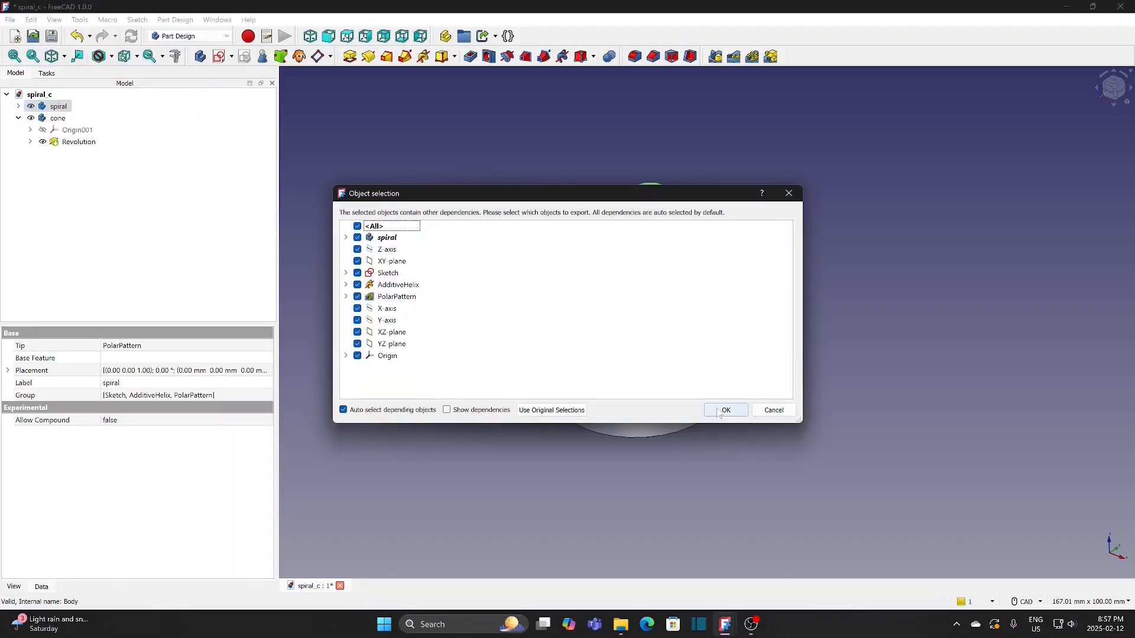
click(714, 404)
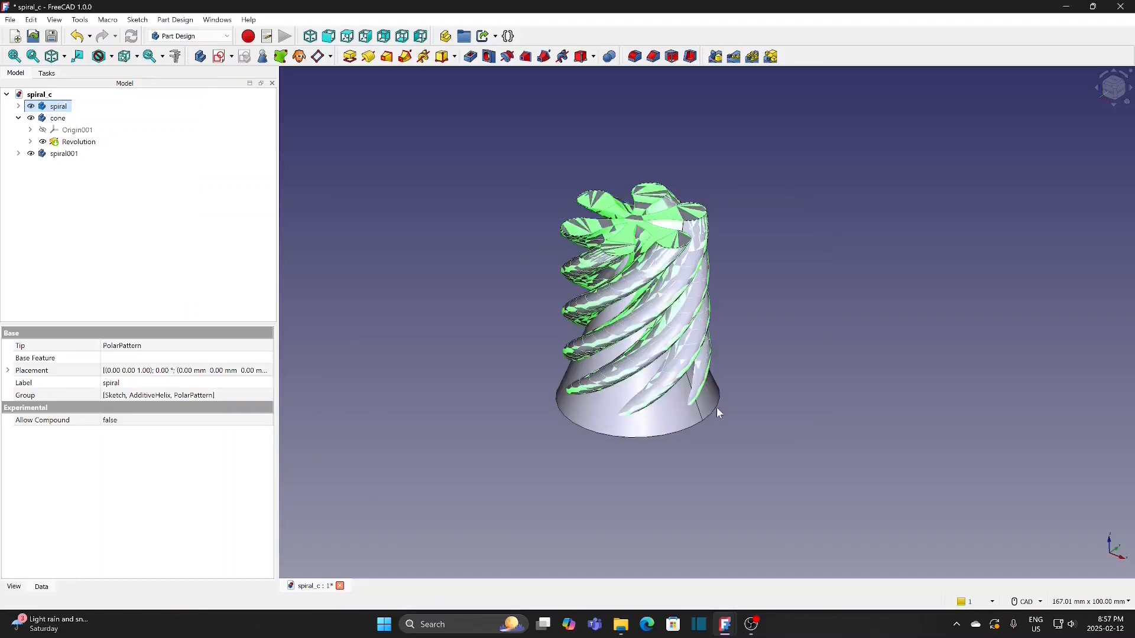
Step: Duplicate the cone body together with all its dependent objects
click(58, 118)
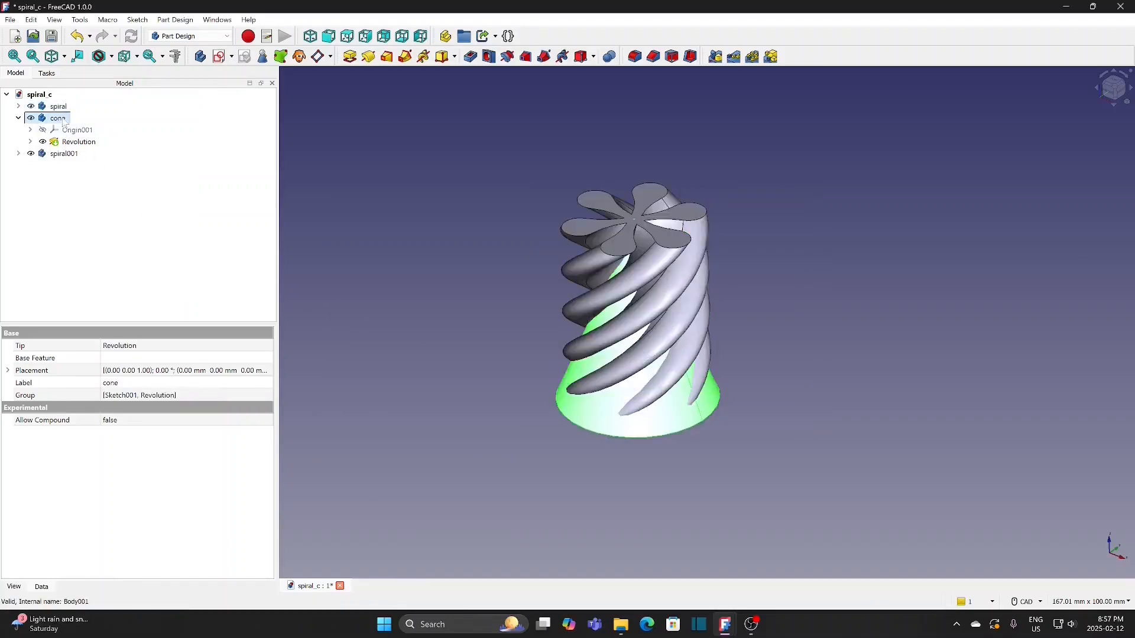
click(30, 20)
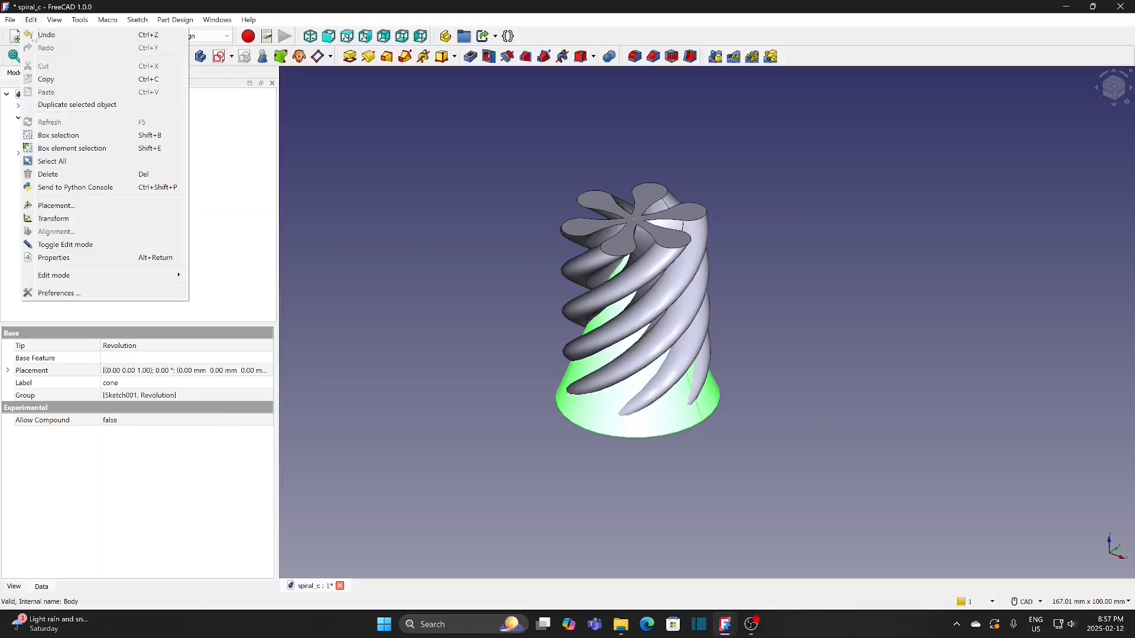
click(62, 107)
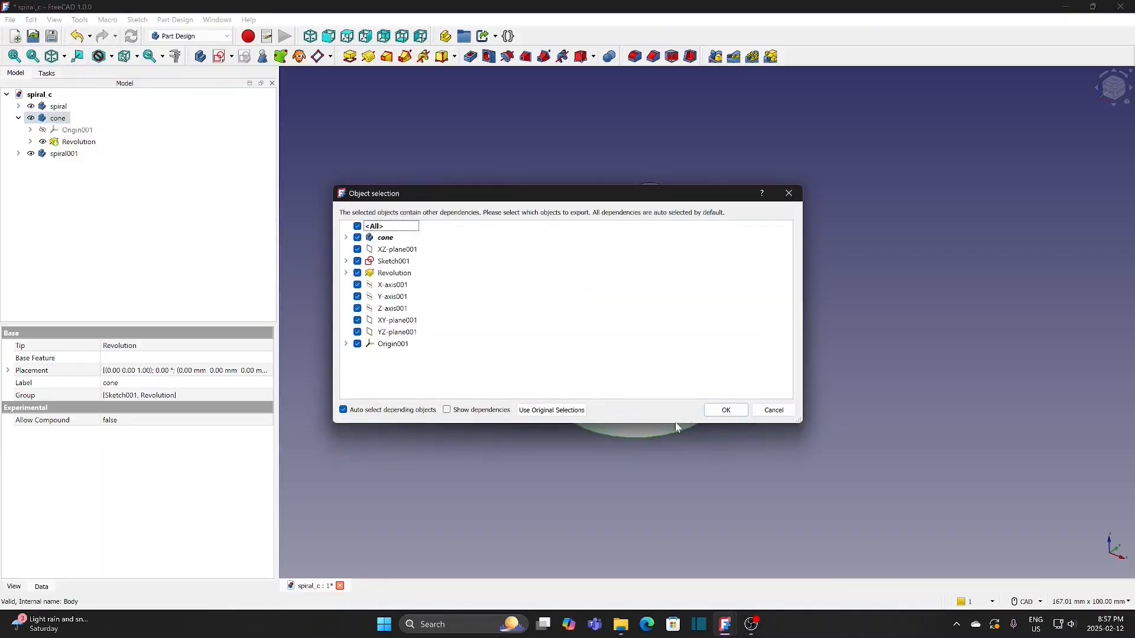
click(724, 414)
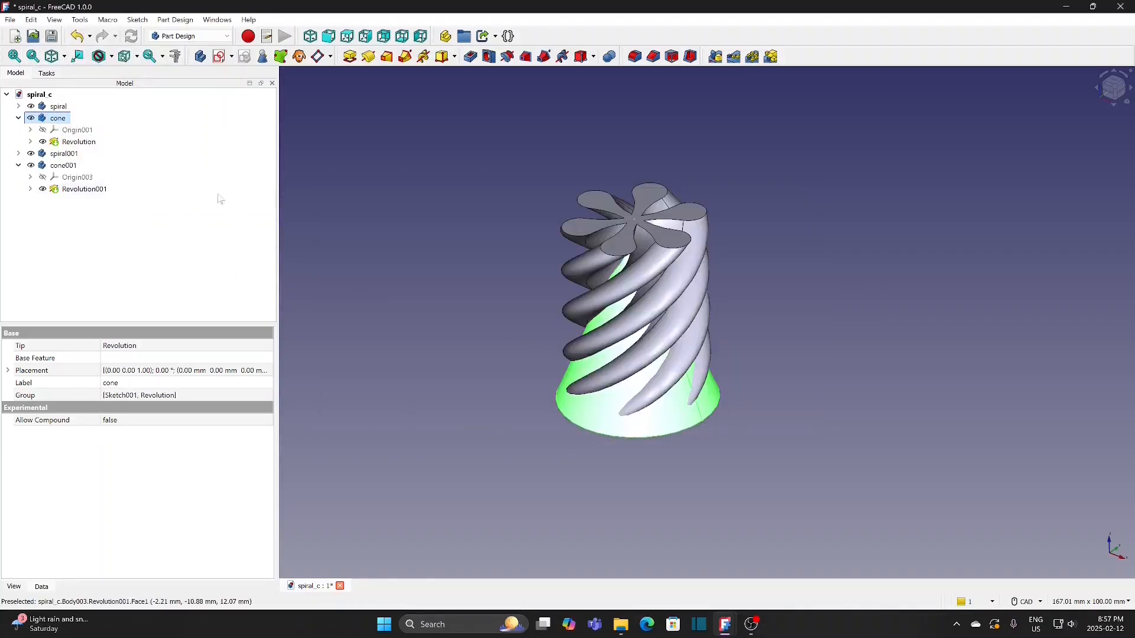
Step: Hide the original spiral and cone bodies, leaving only their duplicates shown
click(68, 109)
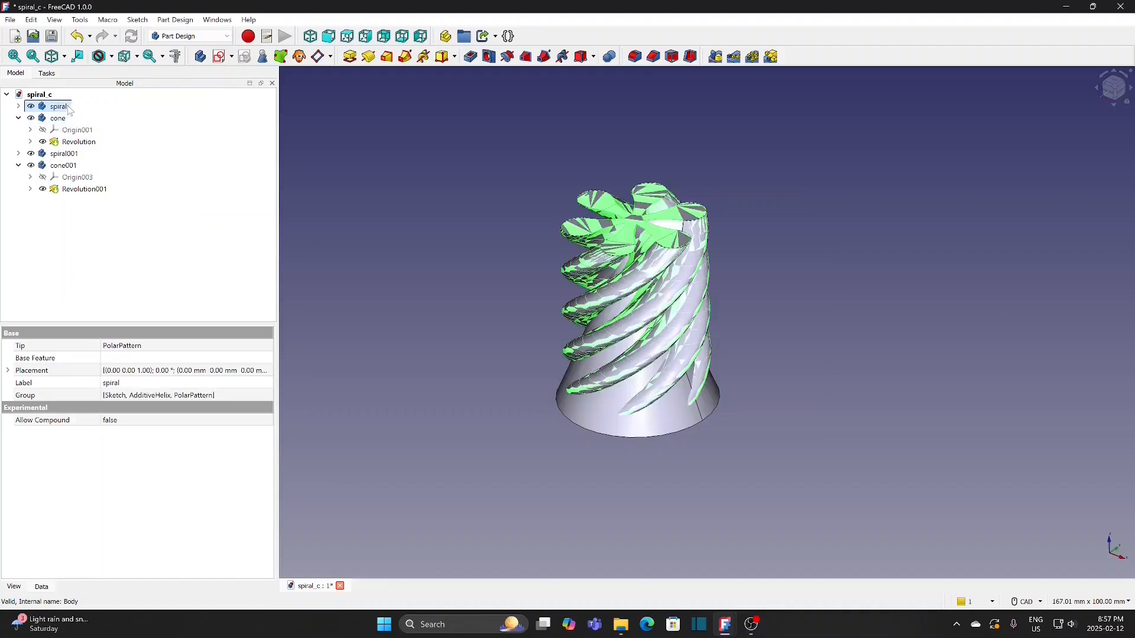
key(space)
click(61, 118)
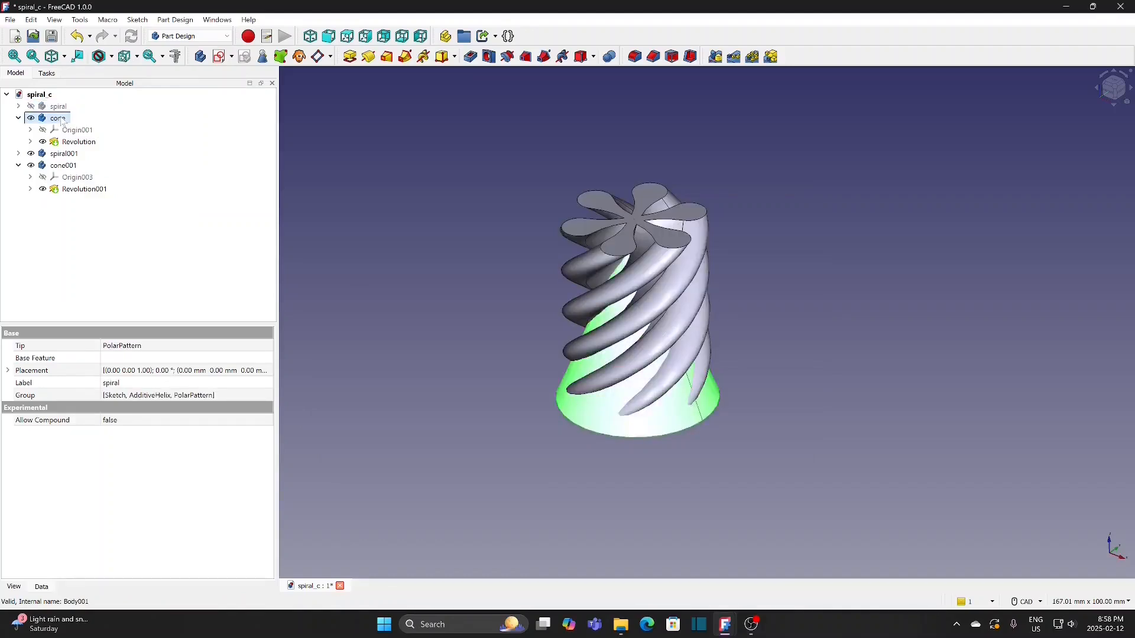
key(space)
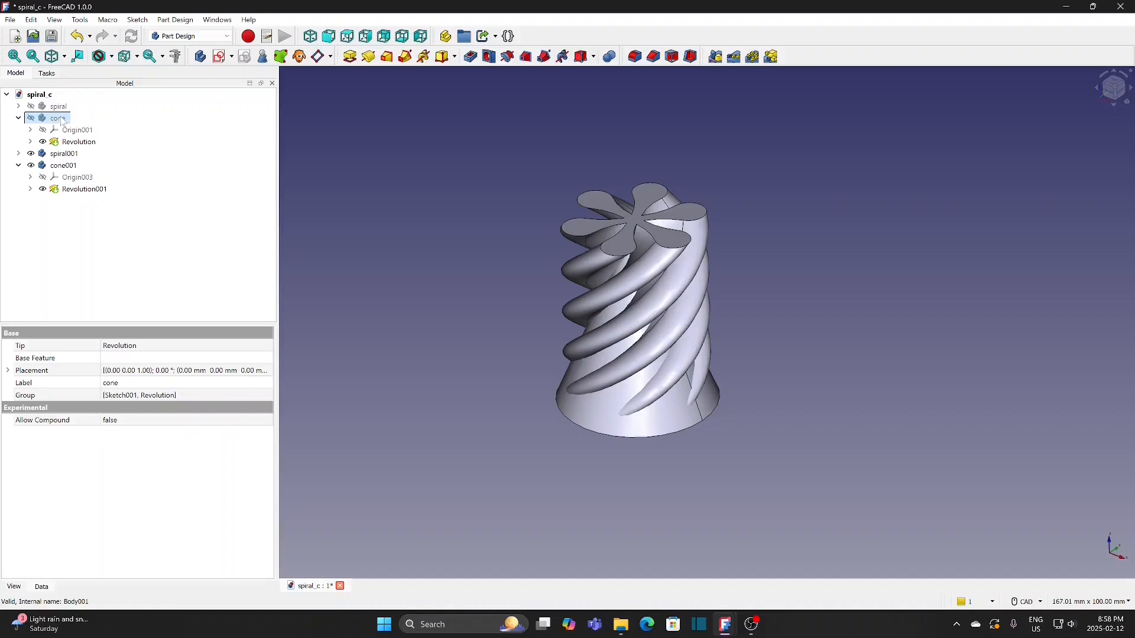
Step: Switch to the Part workbench and Boolean-cut the spiral001 body from the cone001 body
click(189, 37)
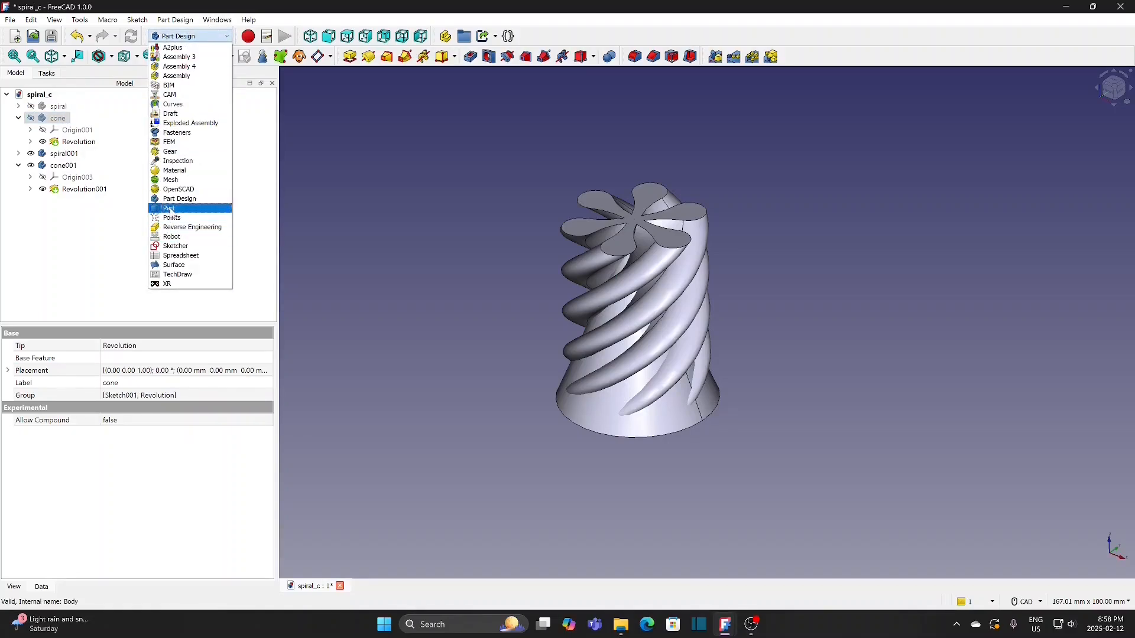
click(171, 209)
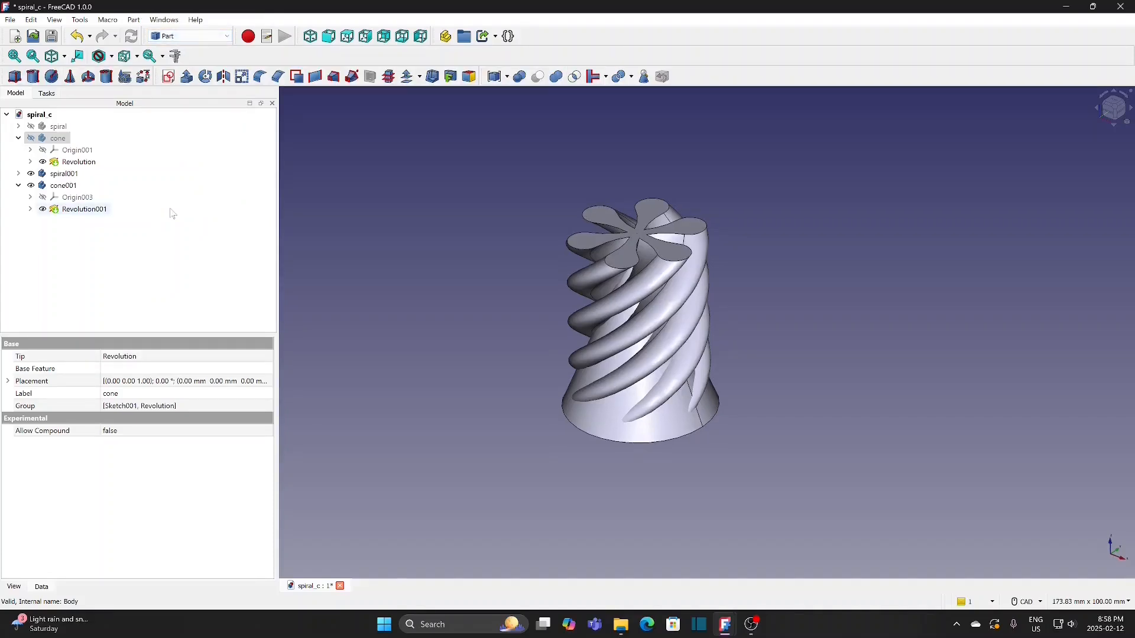
click(63, 186)
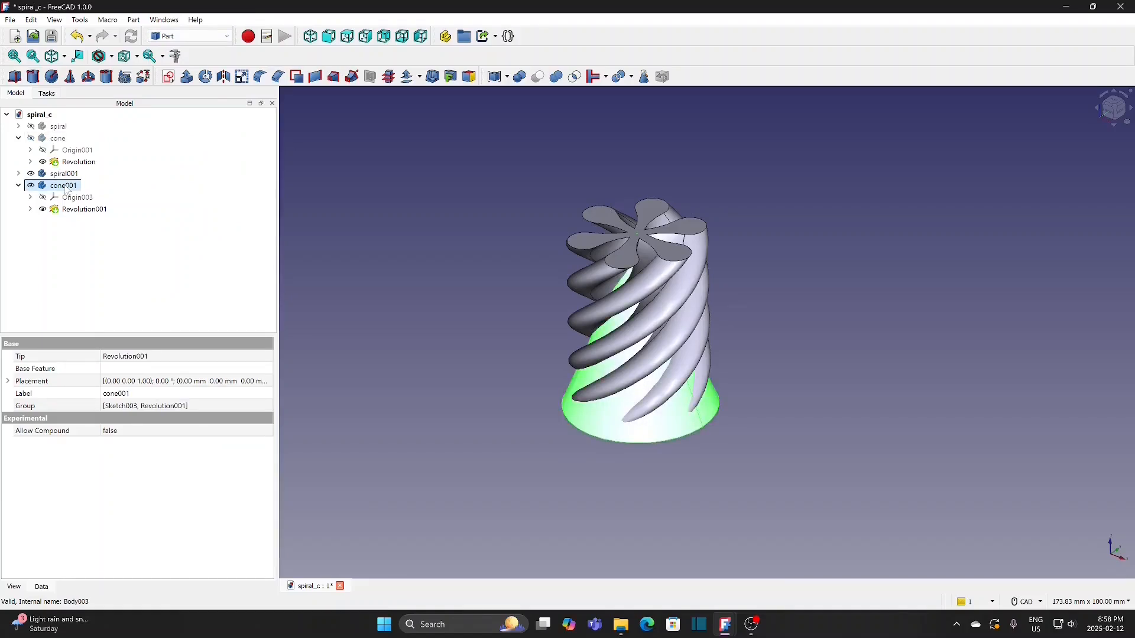
ctrl+click(64, 174)
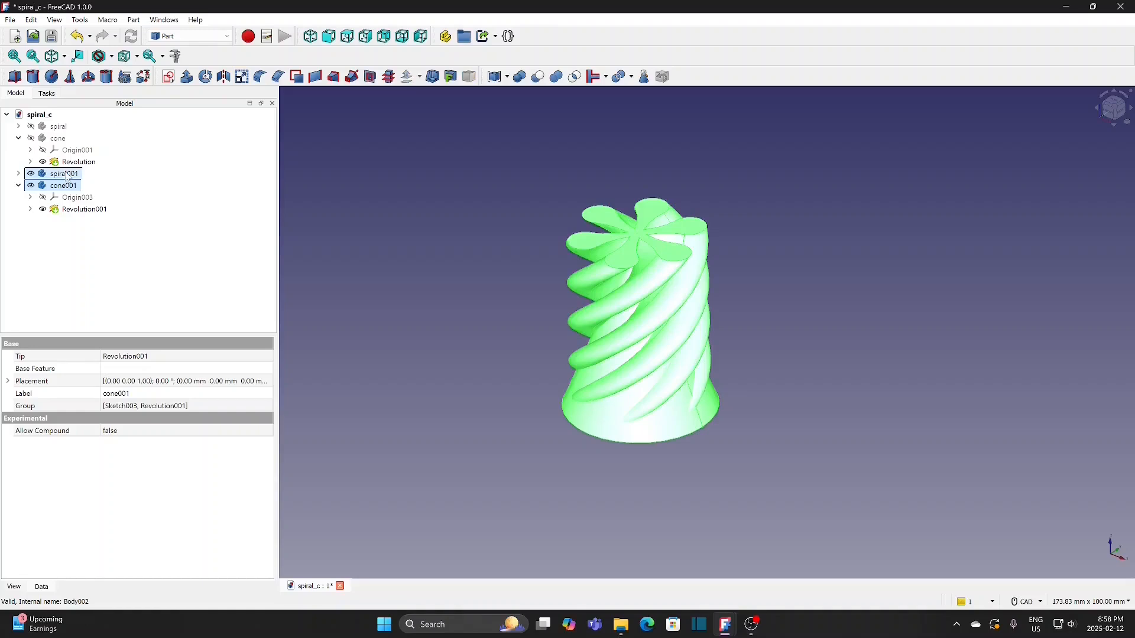
click(538, 77)
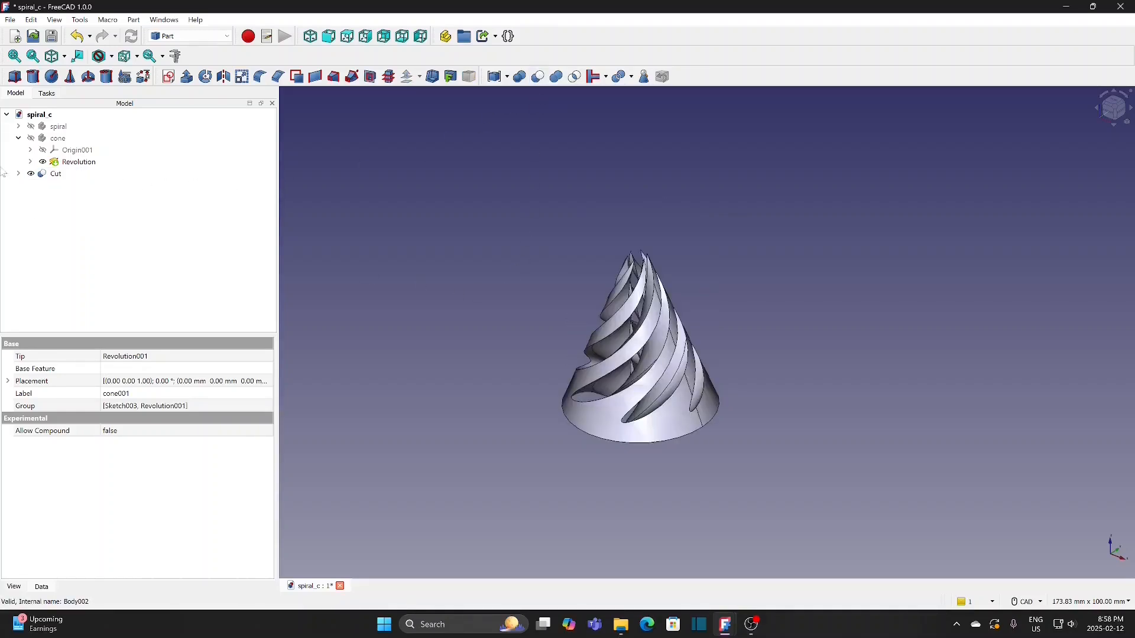
Step: Rename the Boolean cut result as outer-original
click(57, 177)
right_click(58, 176)
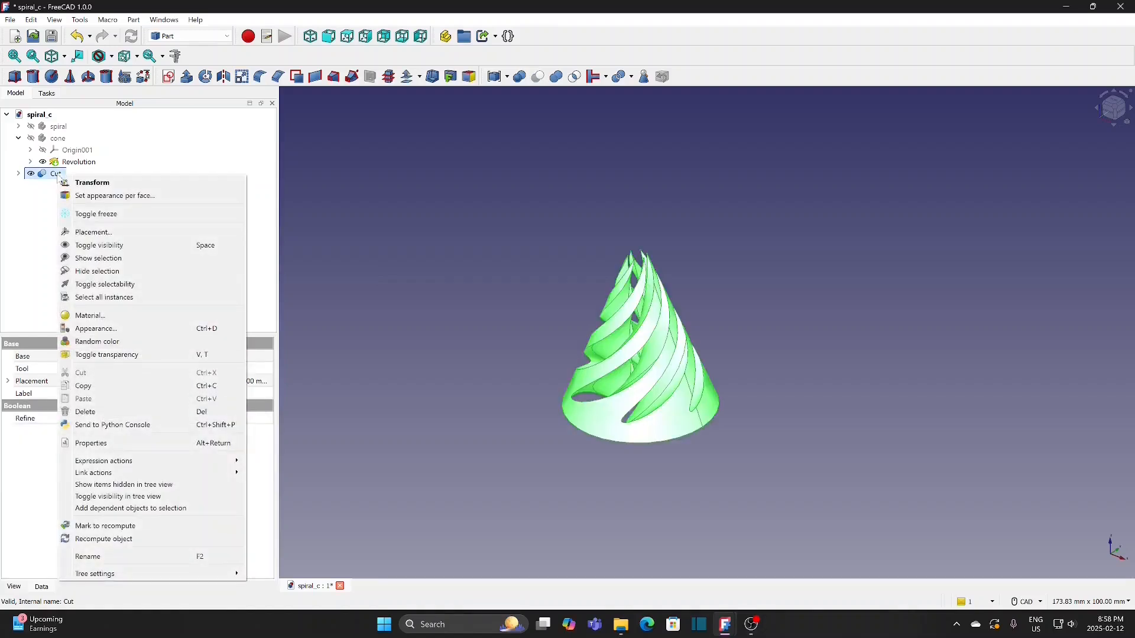
click(127, 556)
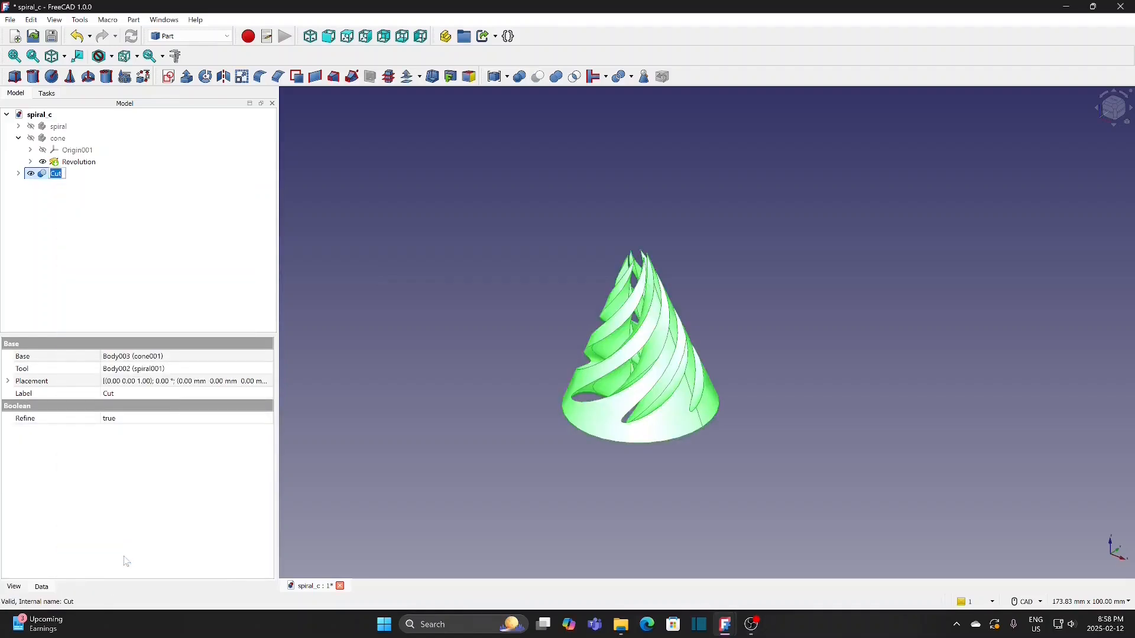
text(outer-)
text( origin)
text(al)
key(Return)
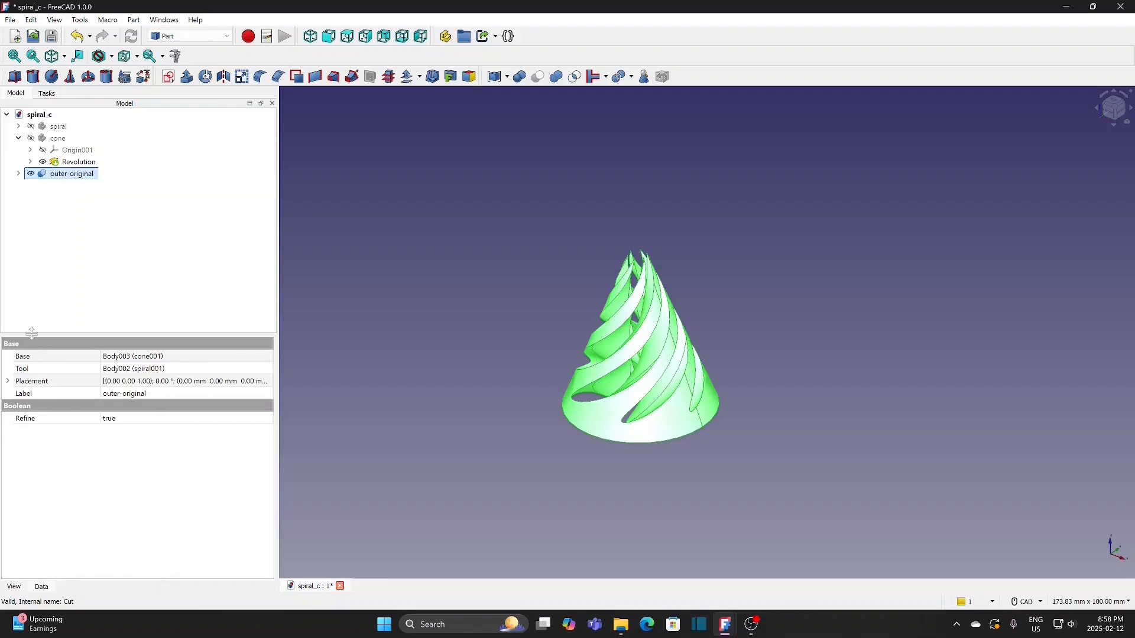
Step: Make another duplicate of the original cone body with all its dependent objects
click(58, 139)
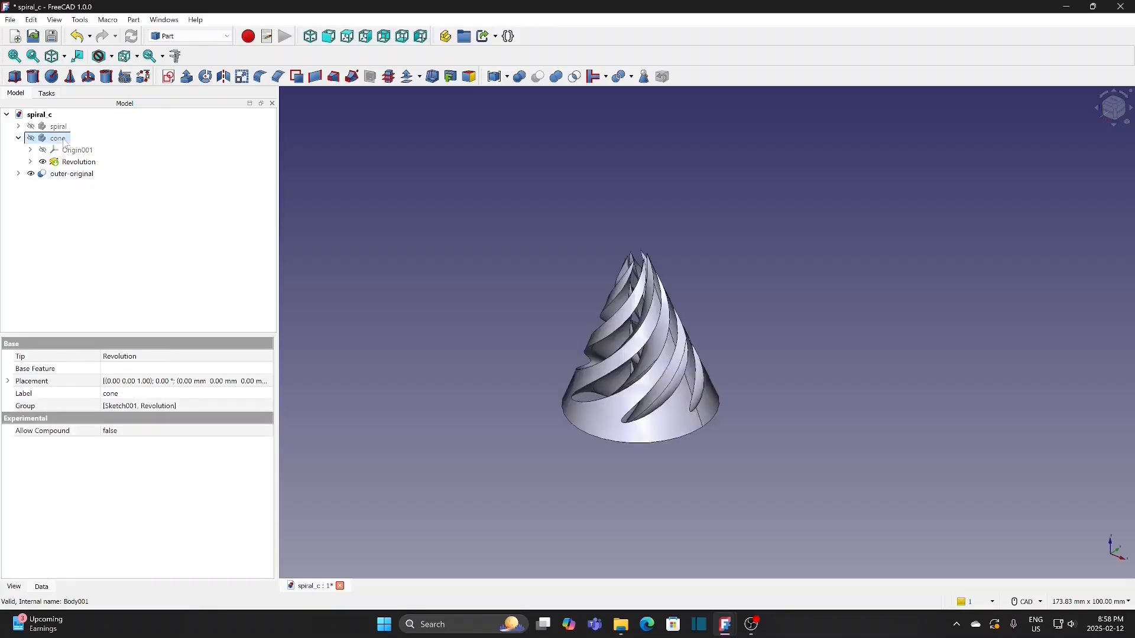
click(31, 20)
click(67, 106)
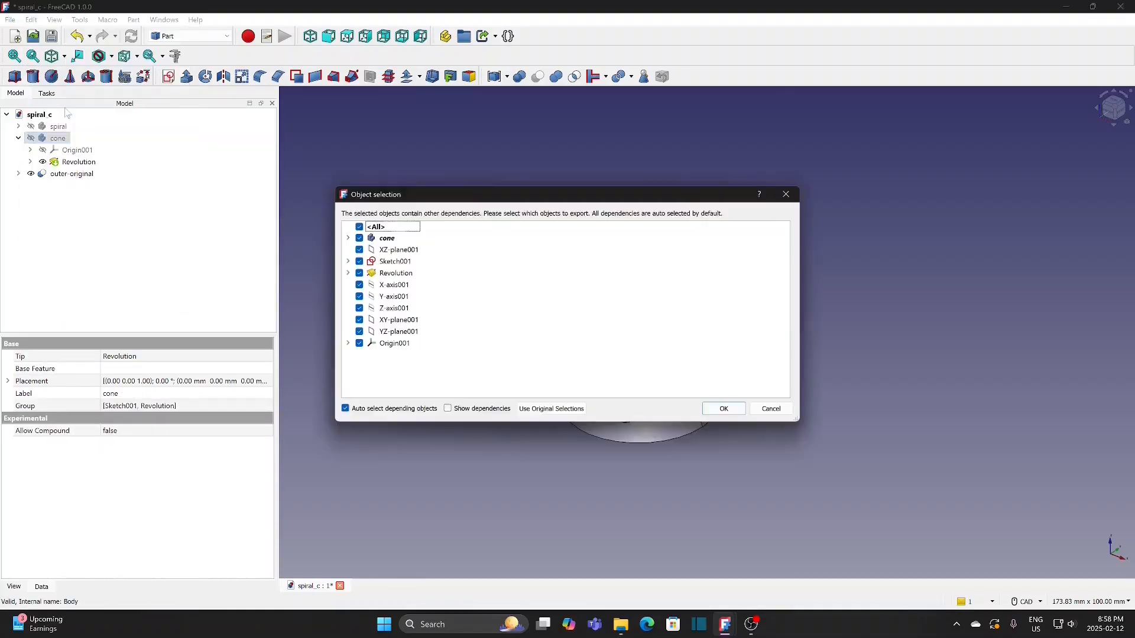
click(728, 410)
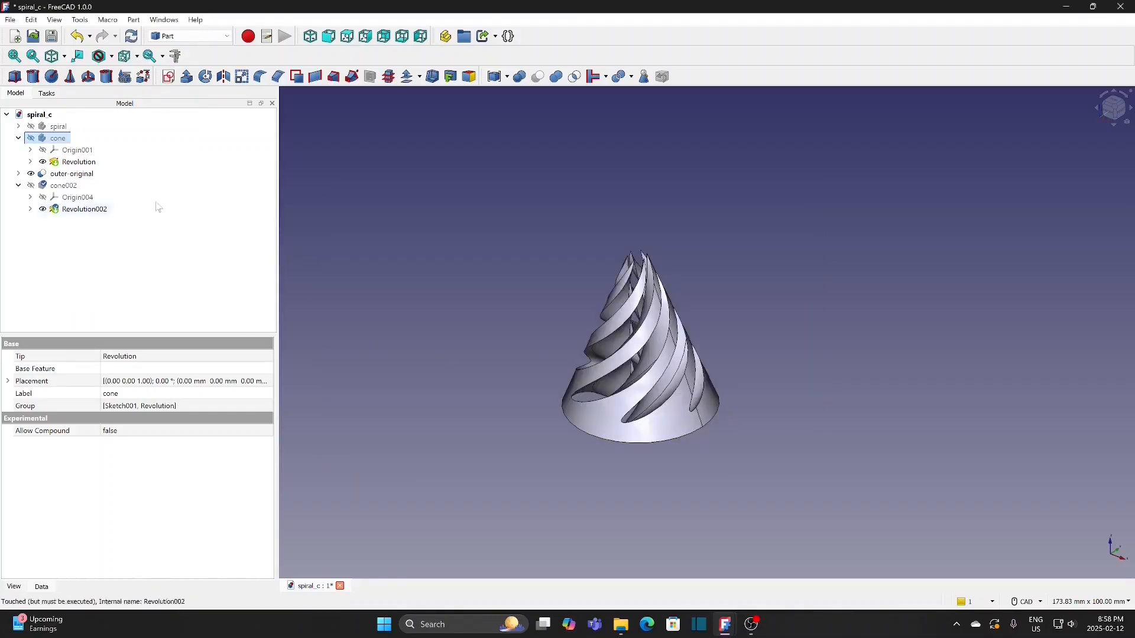
Step: Show the cone002 body and Boolean-cut outer-original from it
click(84, 176)
key(space)
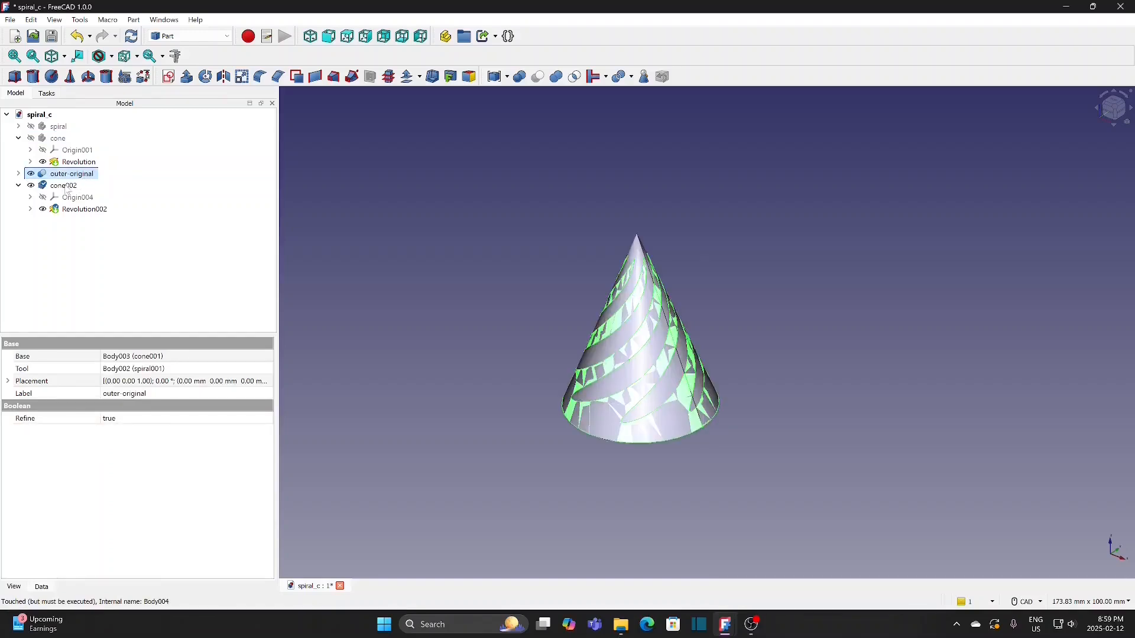
click(66, 186)
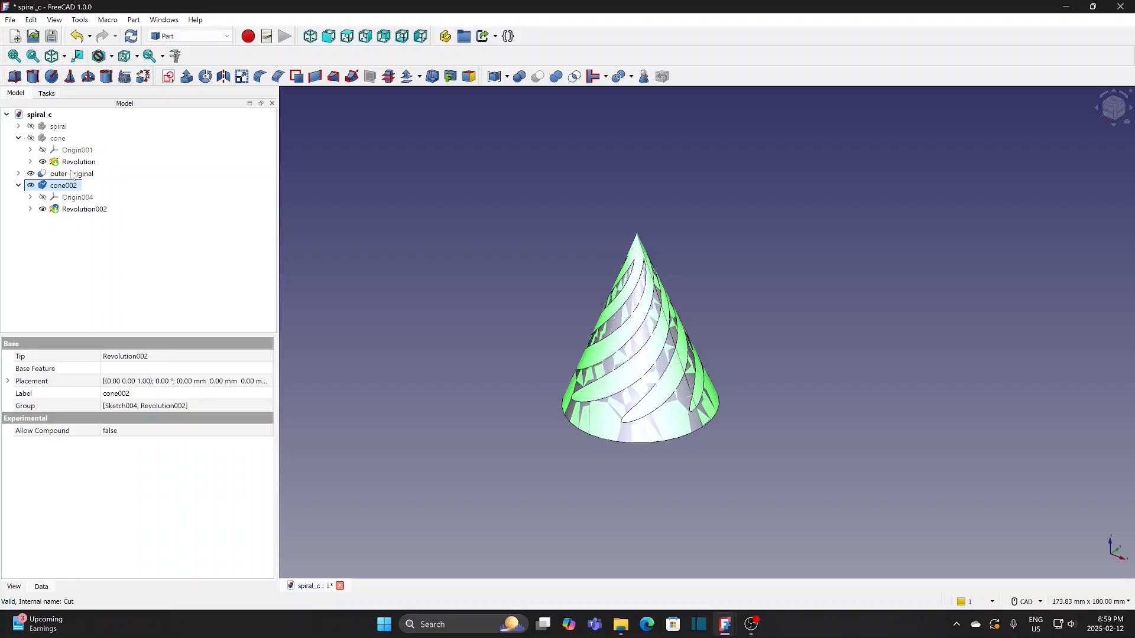
ctrl+click(77, 175)
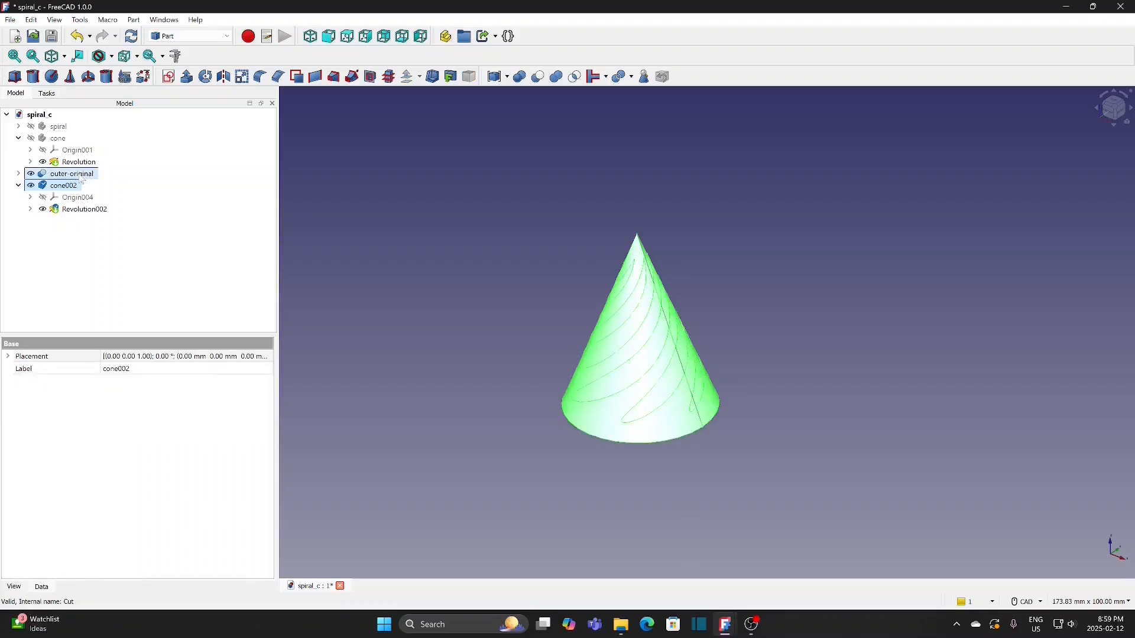
click(539, 77)
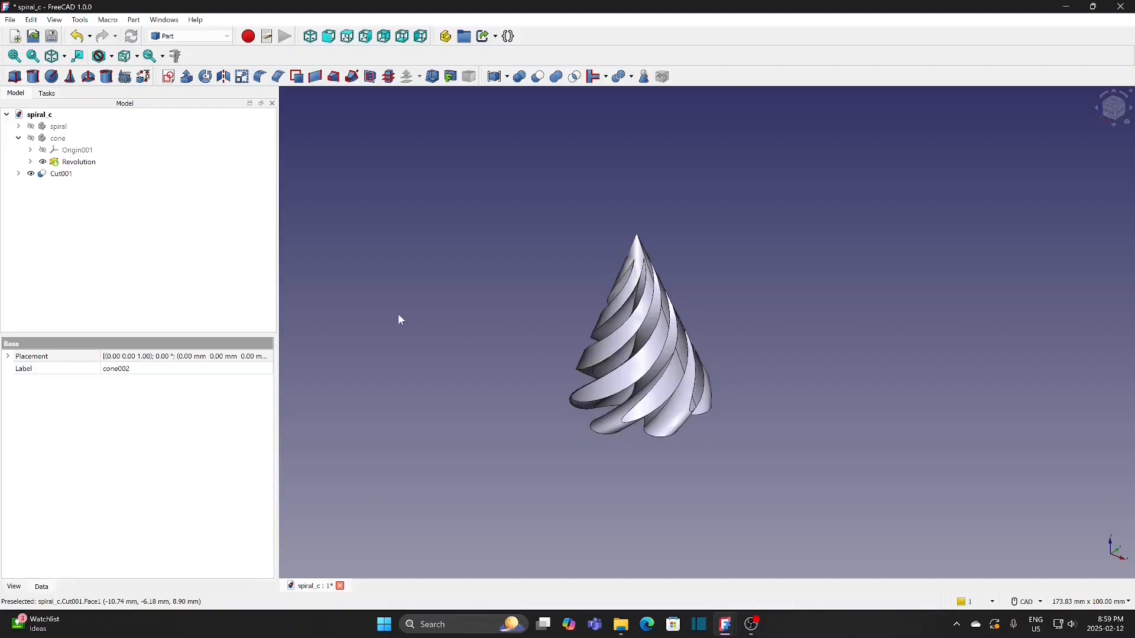
Step: Rename the new Boolean cut result as inner
click(64, 175)
right_click(64, 175)
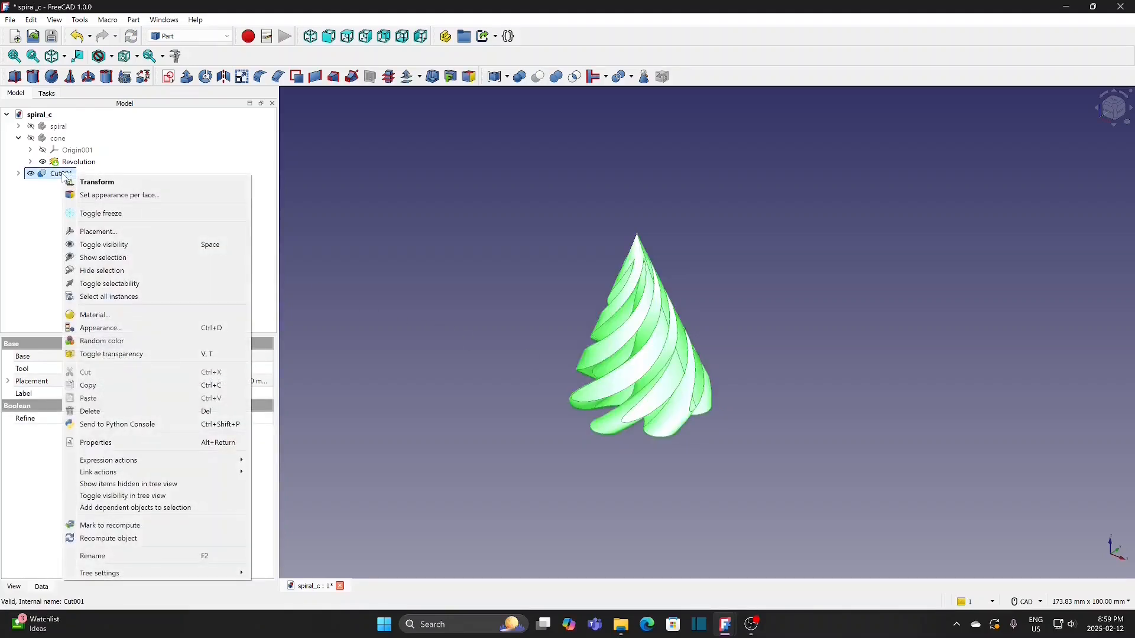
click(139, 558)
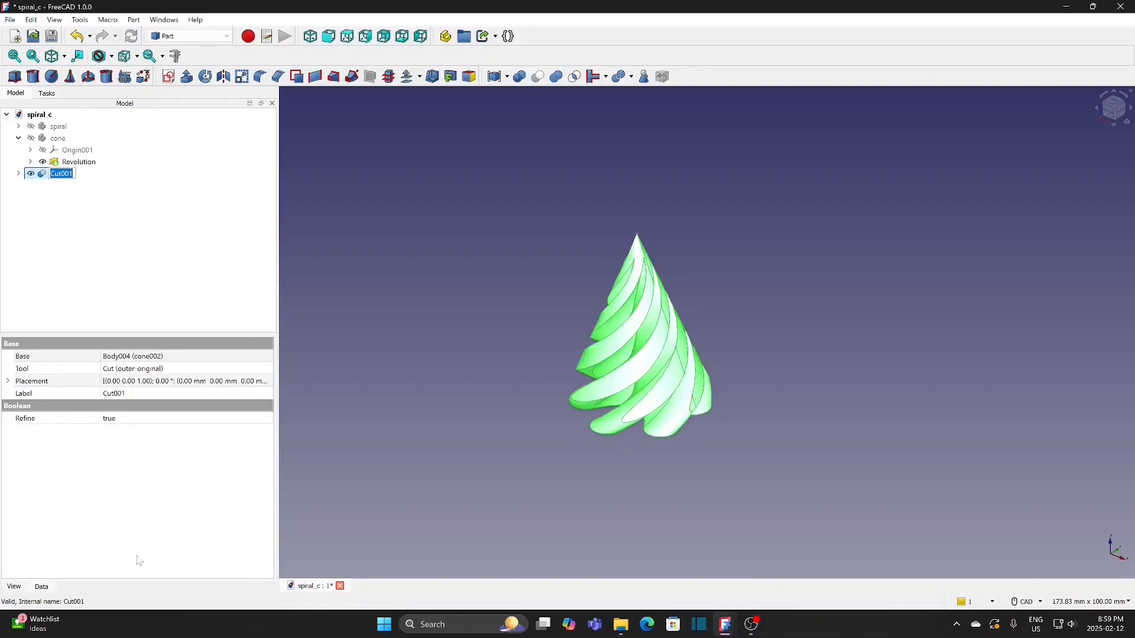
key(BackSpace)
text(inner)
key(Return)
click(494, 329)
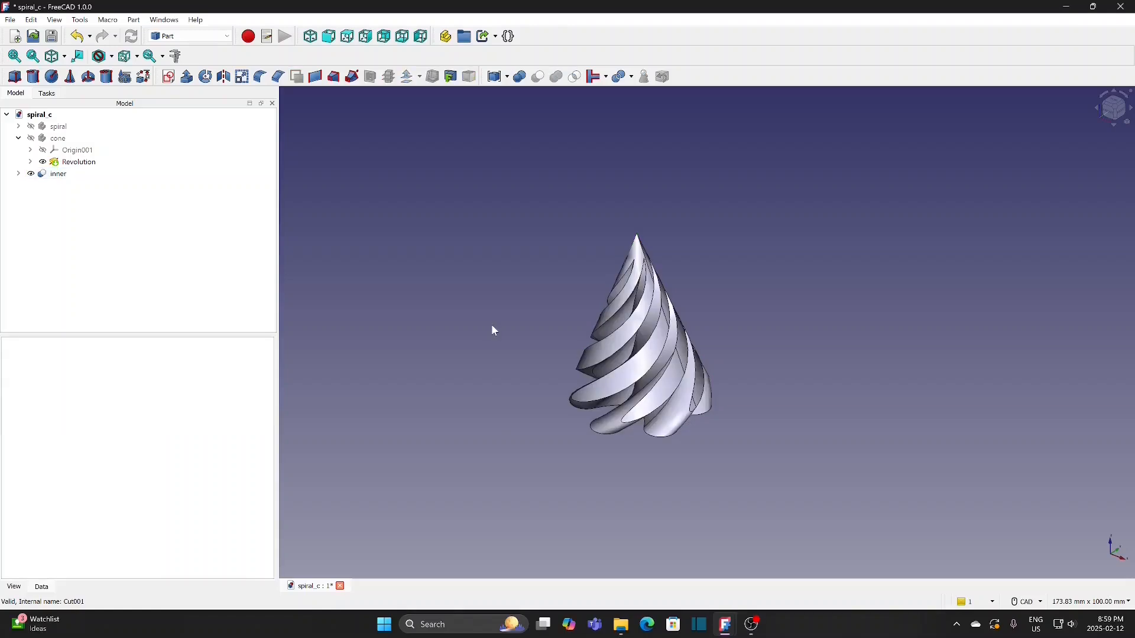
Step: Show outer-original, nested under inner, together with inner to examine how the two parts fit
click(19, 174)
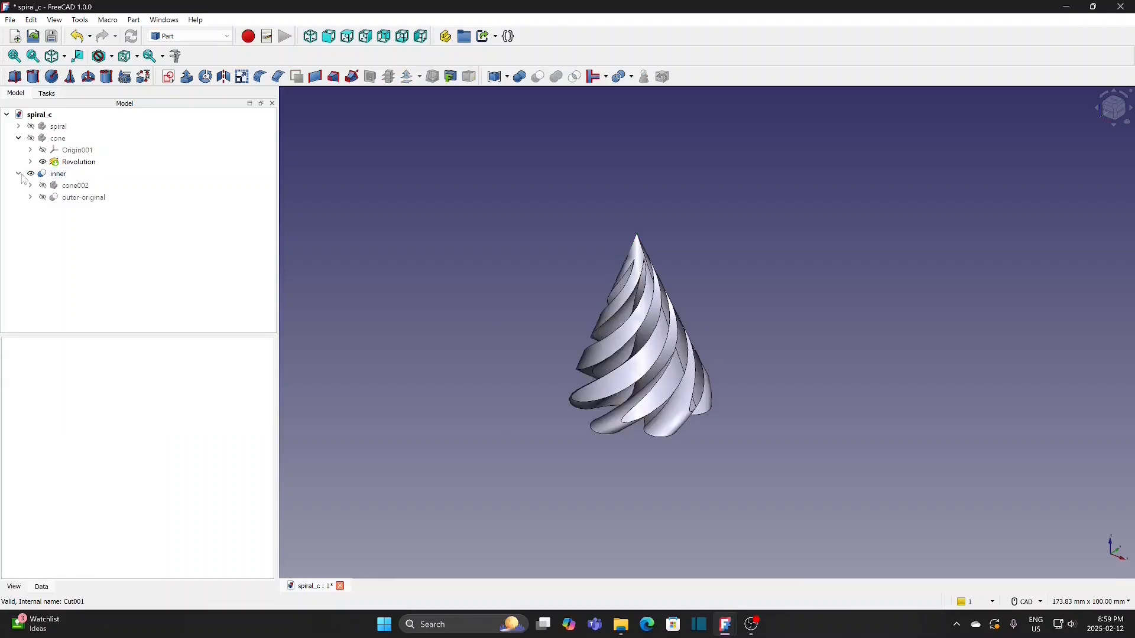
click(59, 174)
click(76, 198)
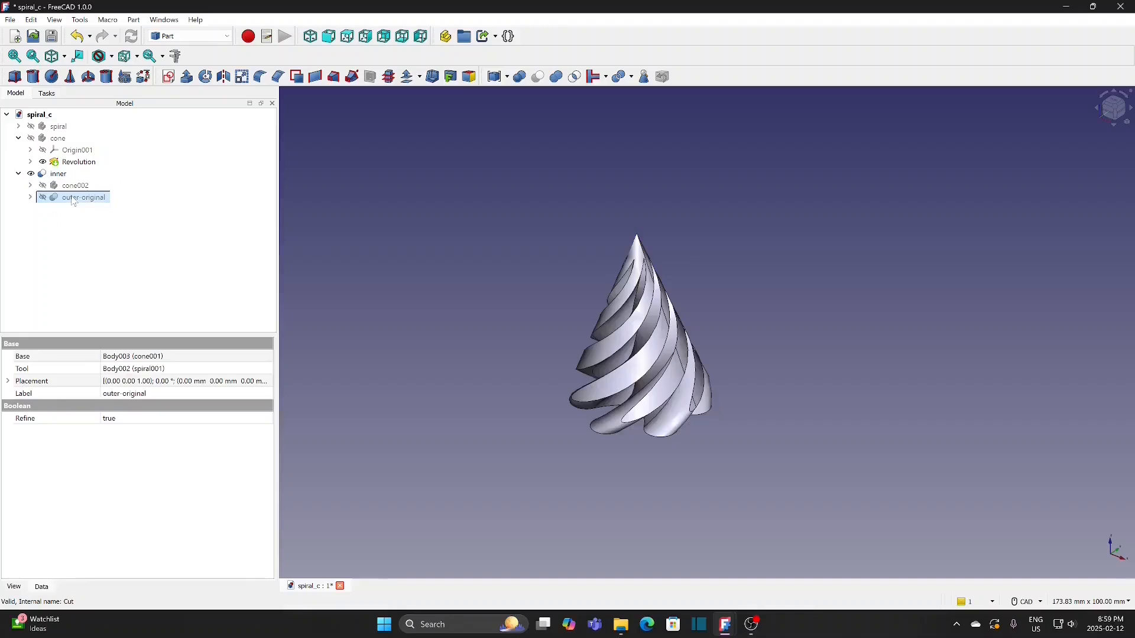
key(space)
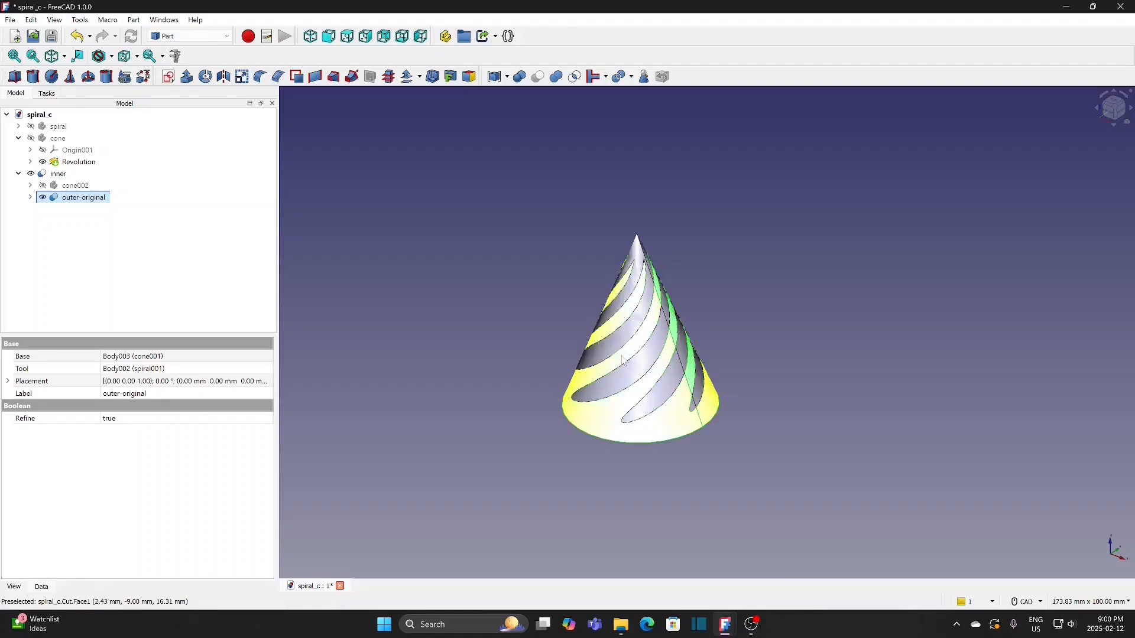
Step: Hide both the inner part and outer-original
click(59, 174)
key(space)
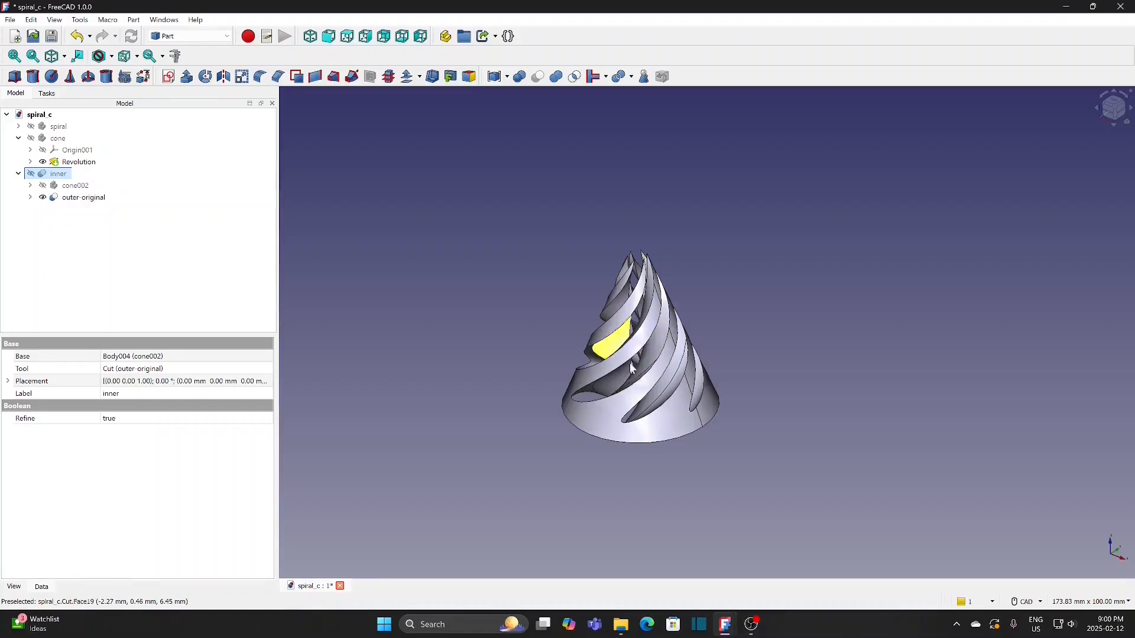
click(83, 198)
key(space)
click(65, 173)
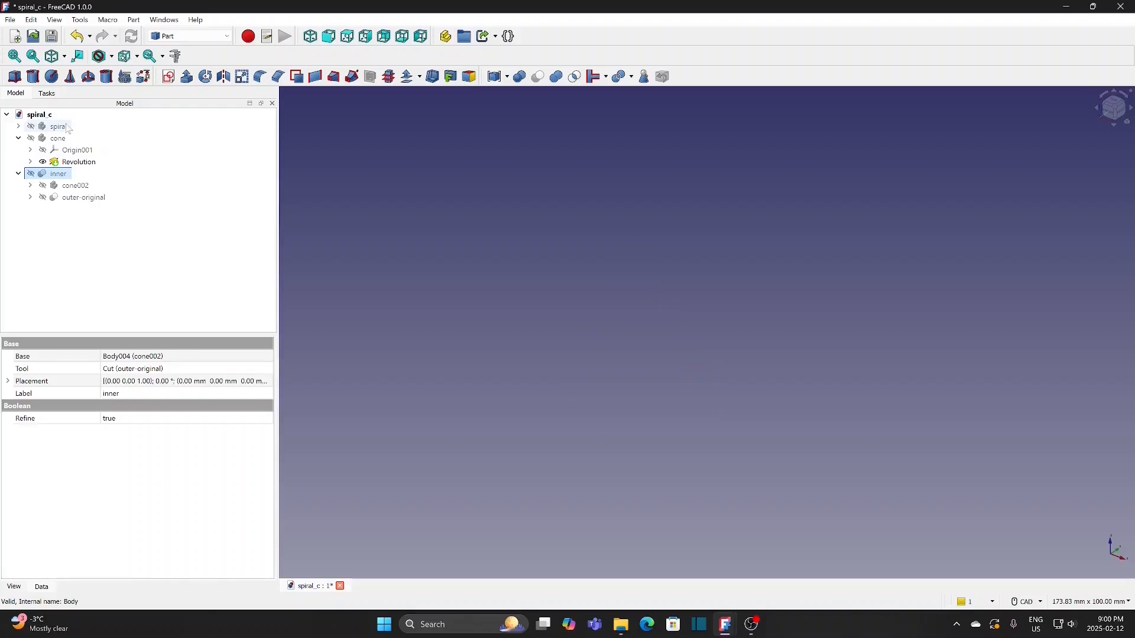
Step: Show the original spiral and cone bodies again
click(59, 126)
key(space)
click(59, 139)
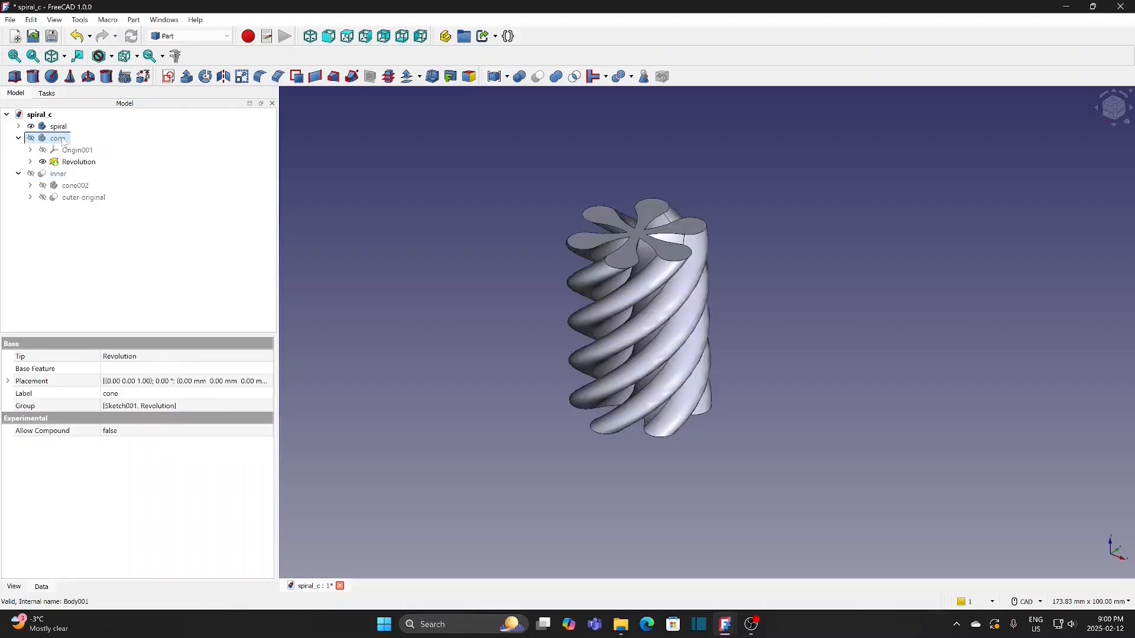
key(space)
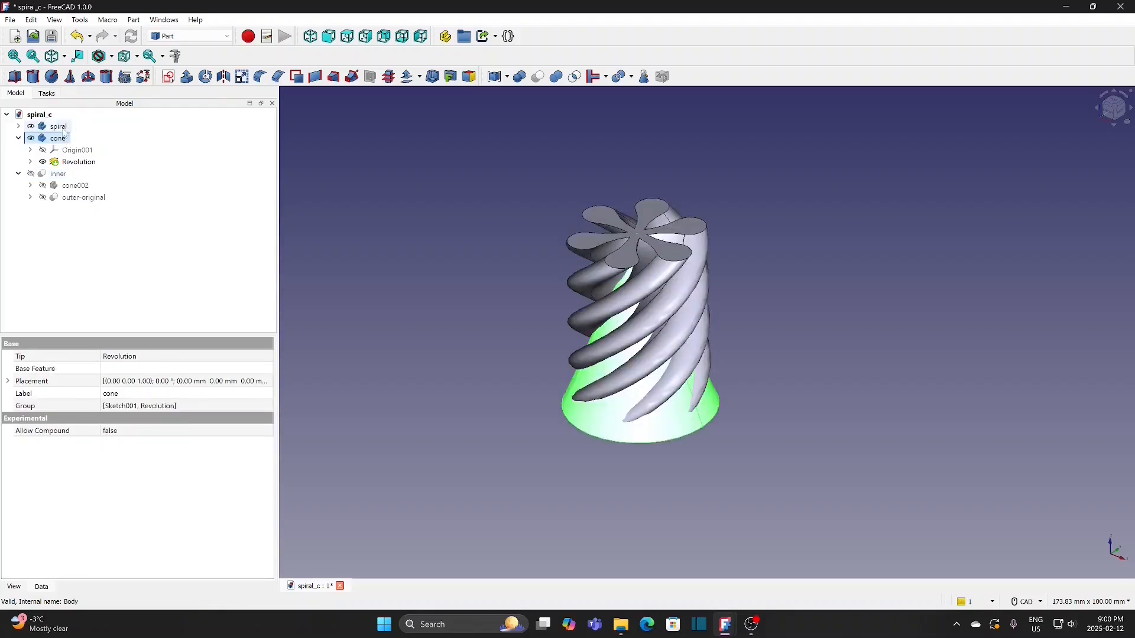
Step: Duplicate the original spiral body with all its dependent objects
click(59, 126)
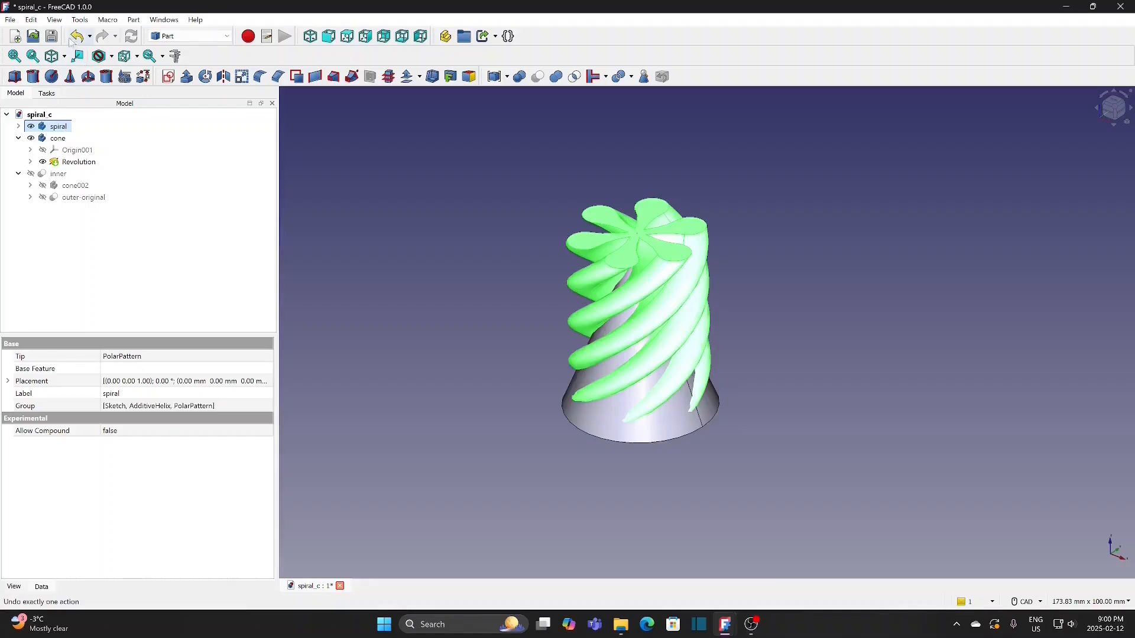
click(31, 20)
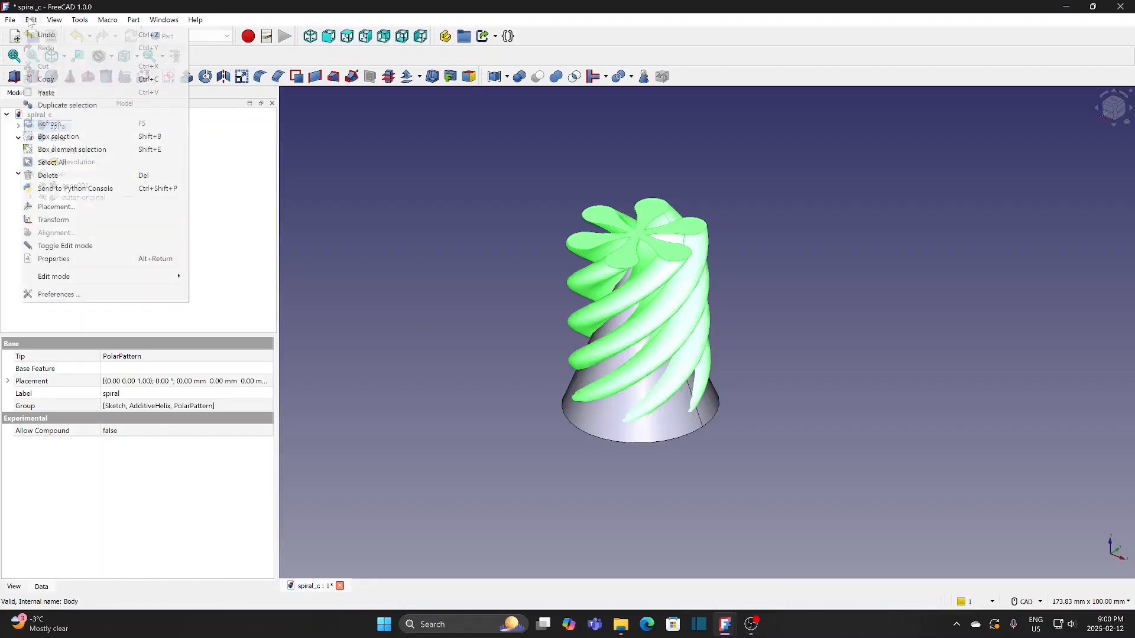
click(65, 105)
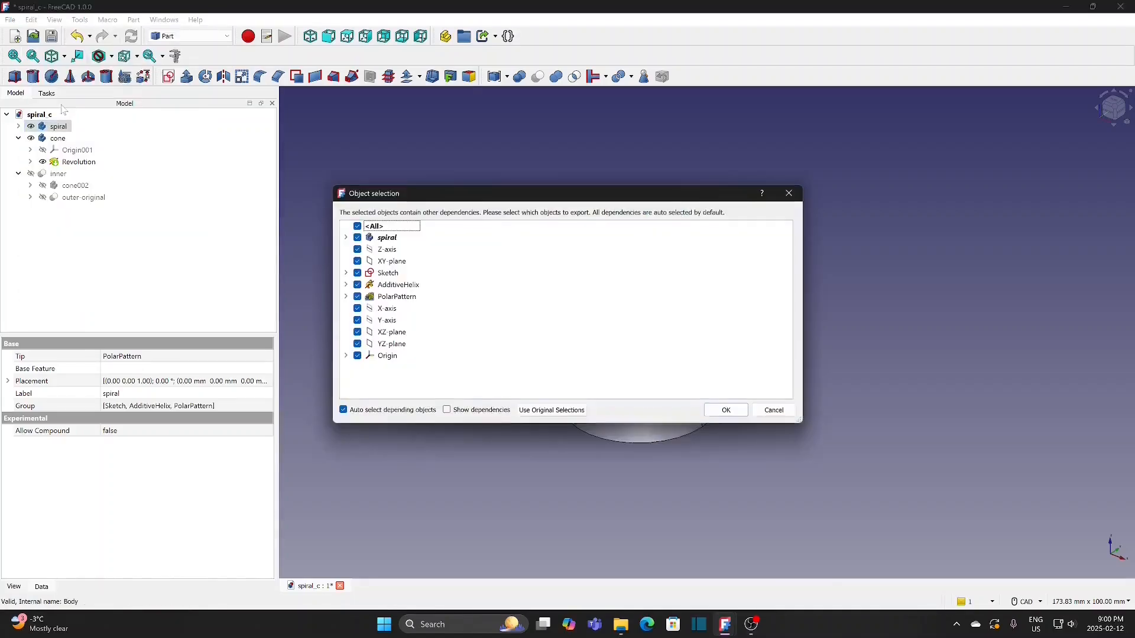
click(728, 410)
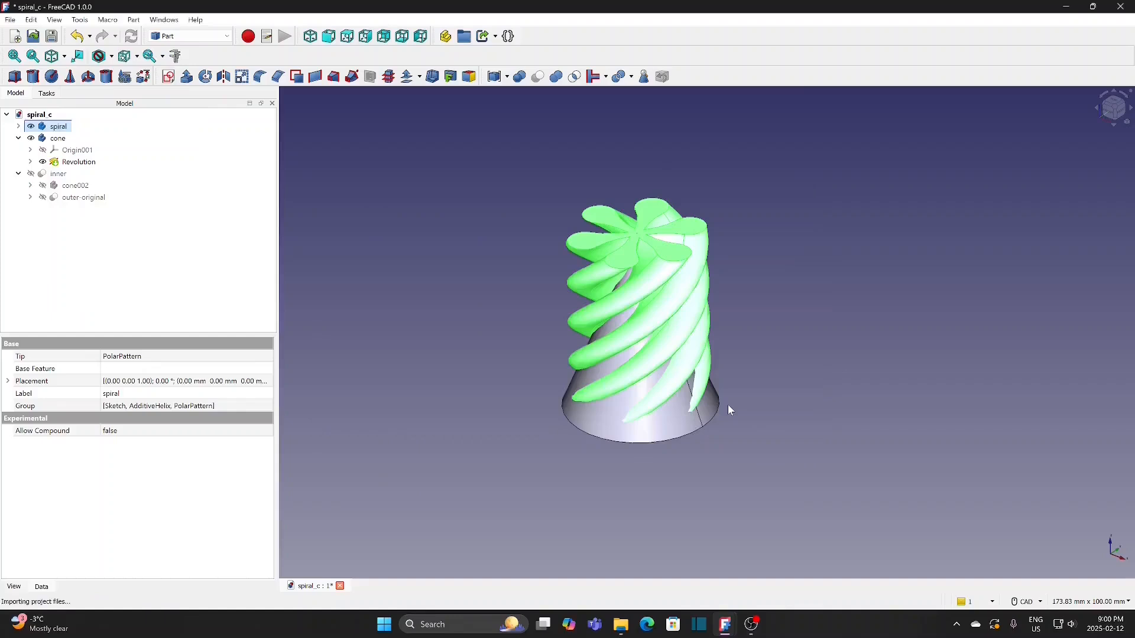
Step: Duplicate the original cone body together with all of its dependencies
click(58, 138)
click(33, 19)
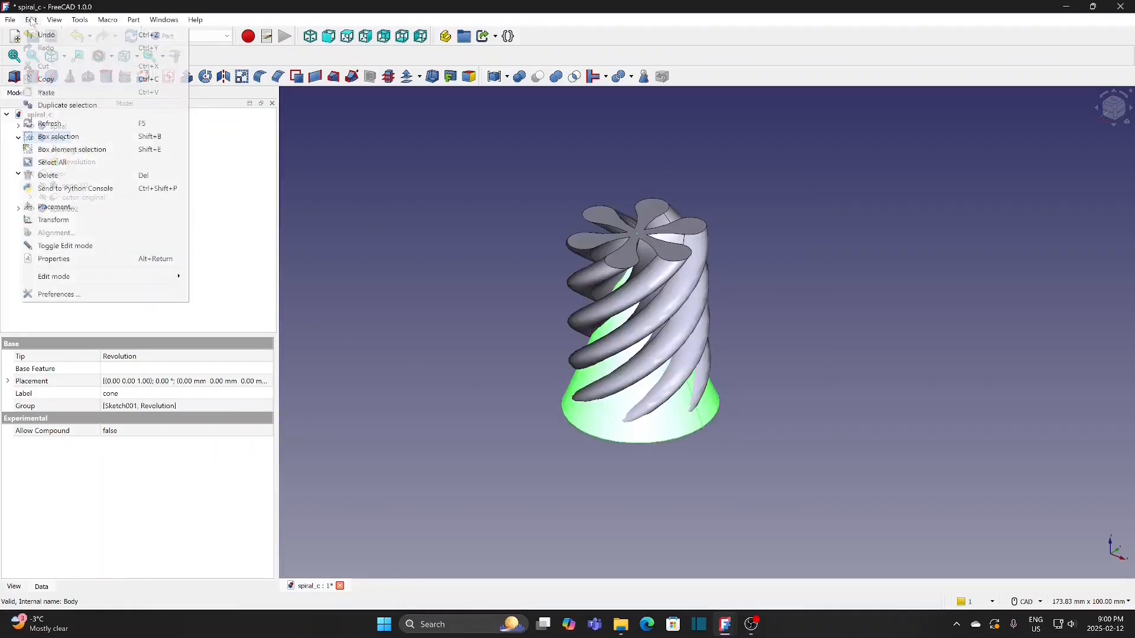
click(74, 105)
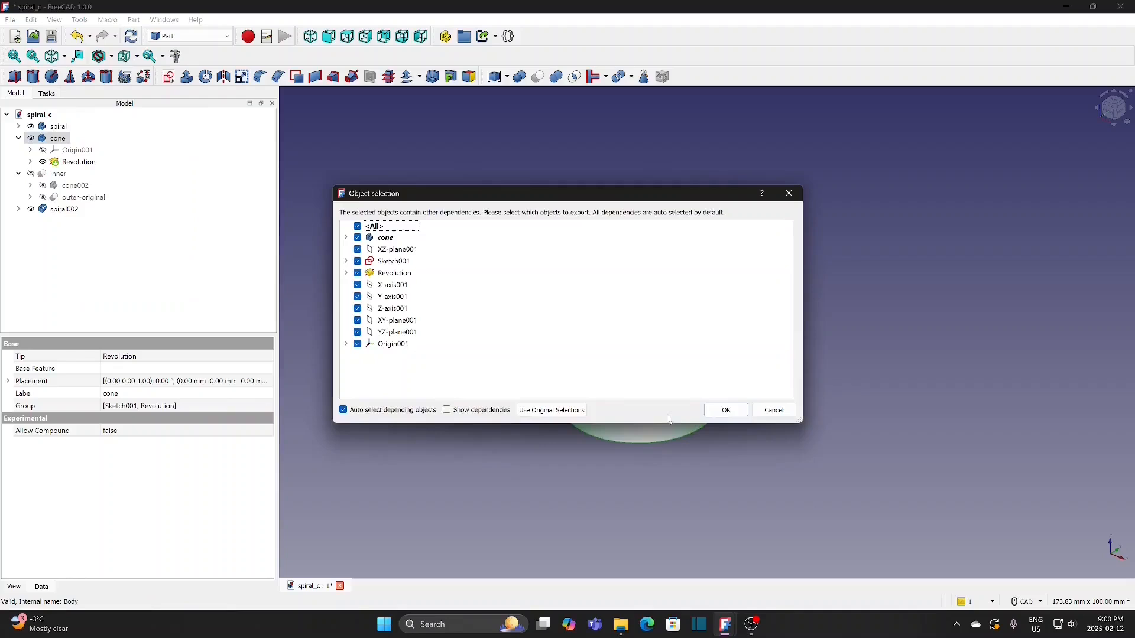
click(725, 410)
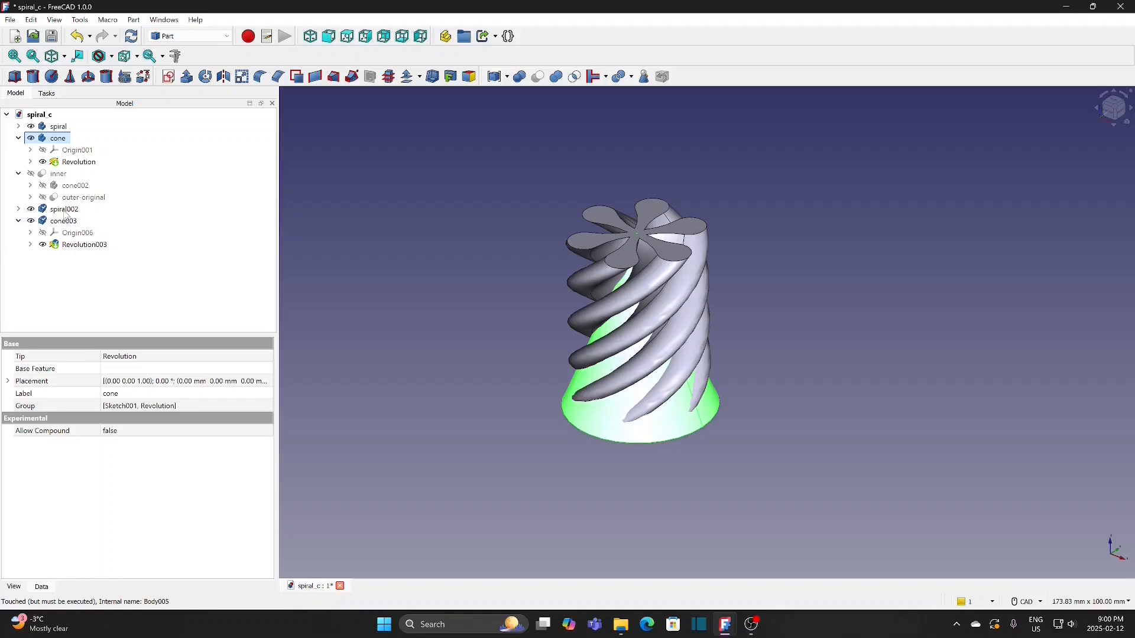
Step: Create a 3D offset of 0.5 mm on the spiral002 body in Skin mode with the Arc join type, and close the report view
click(63, 210)
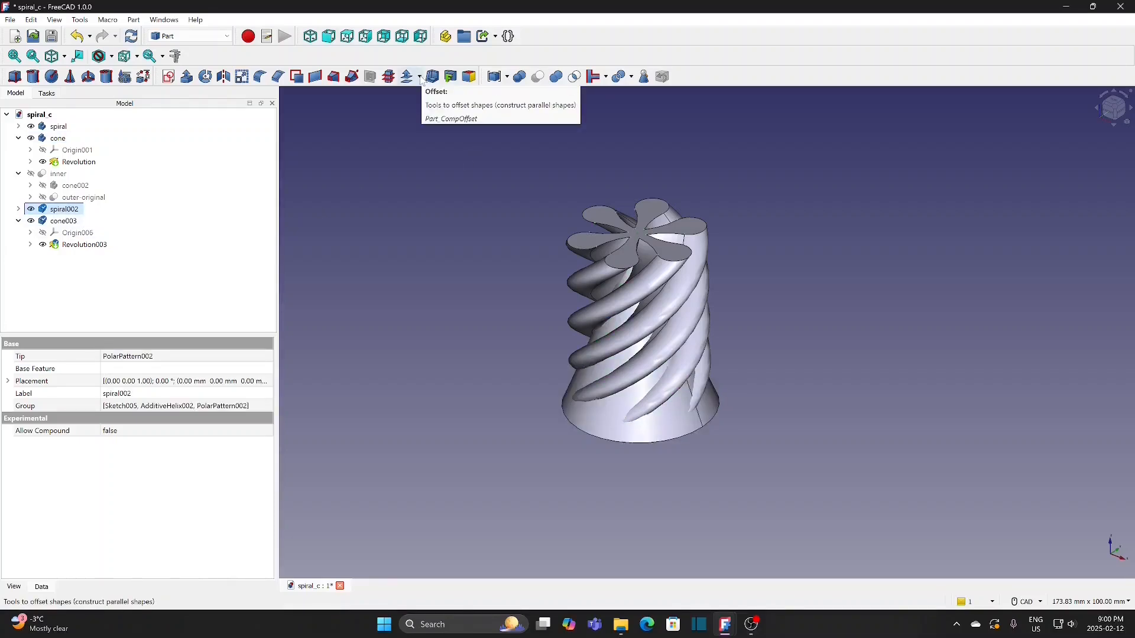
click(420, 77)
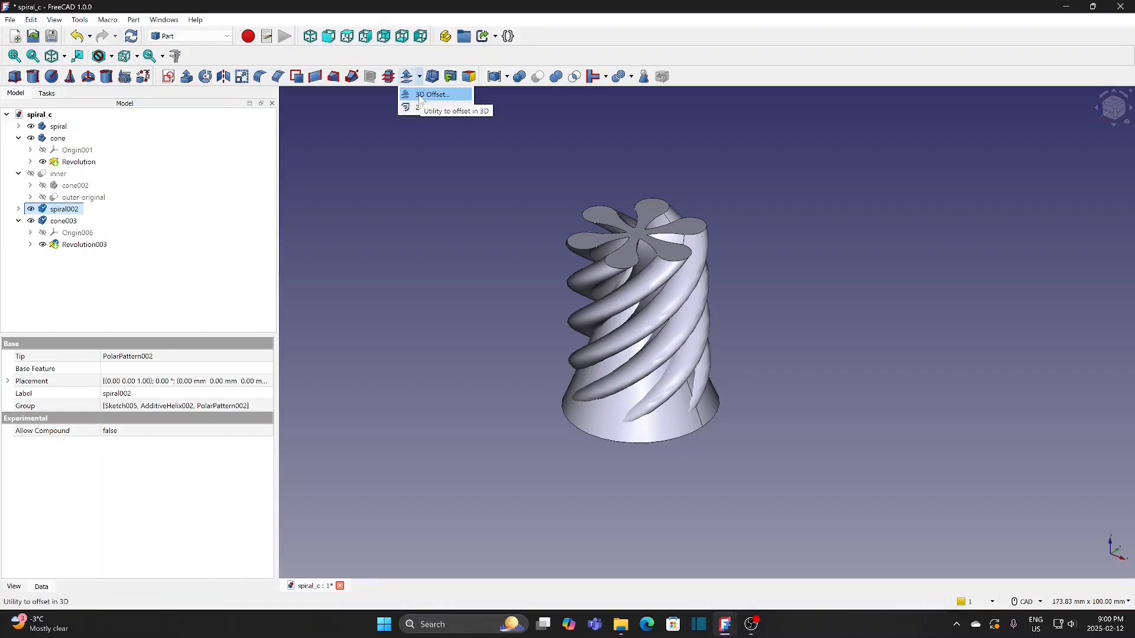
click(420, 96)
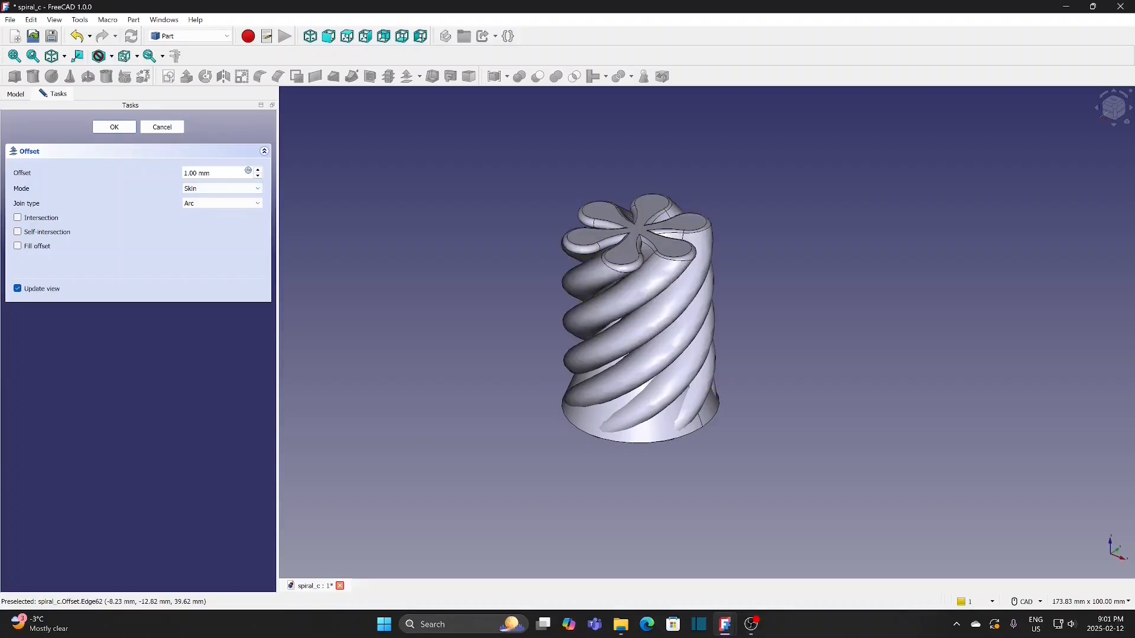
drag(214, 173, 155, 169)
text(0.)
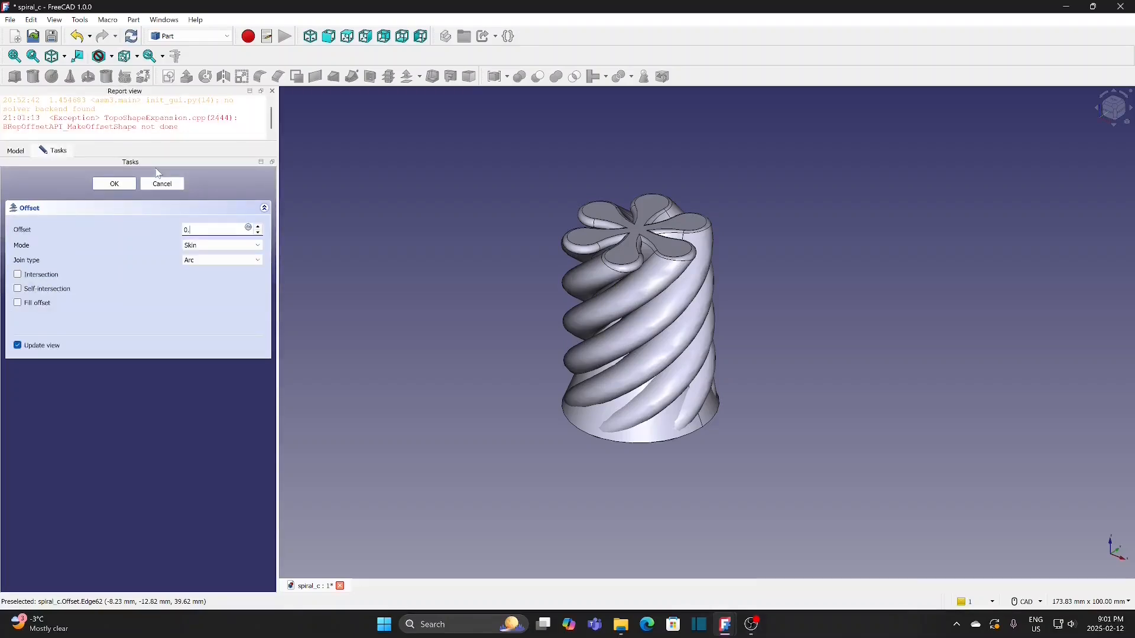
text(5)
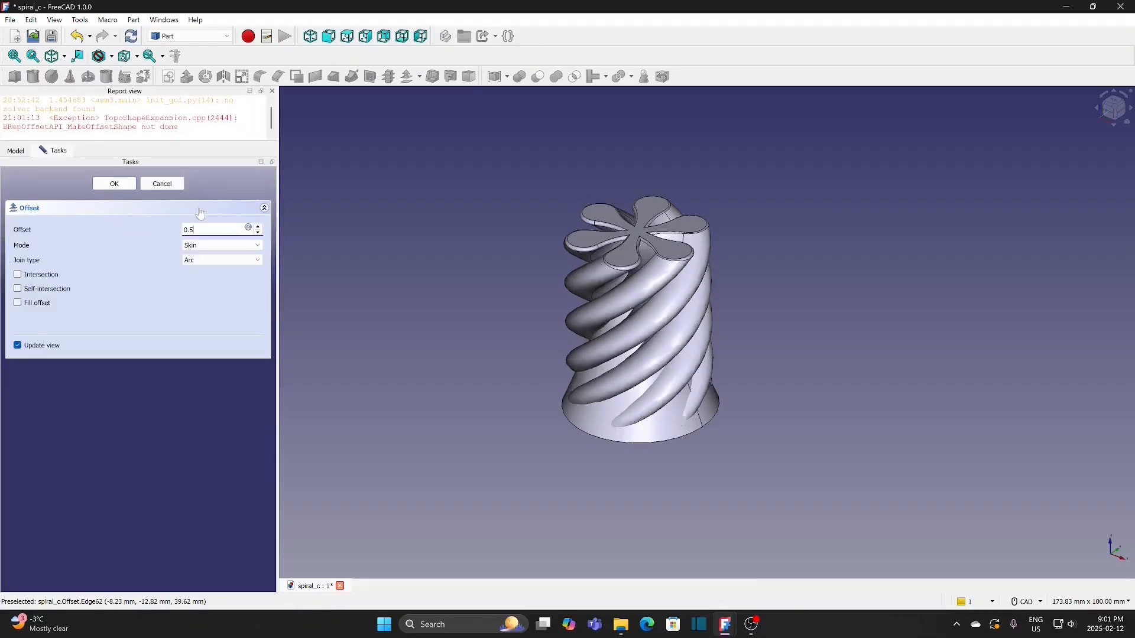
click(114, 184)
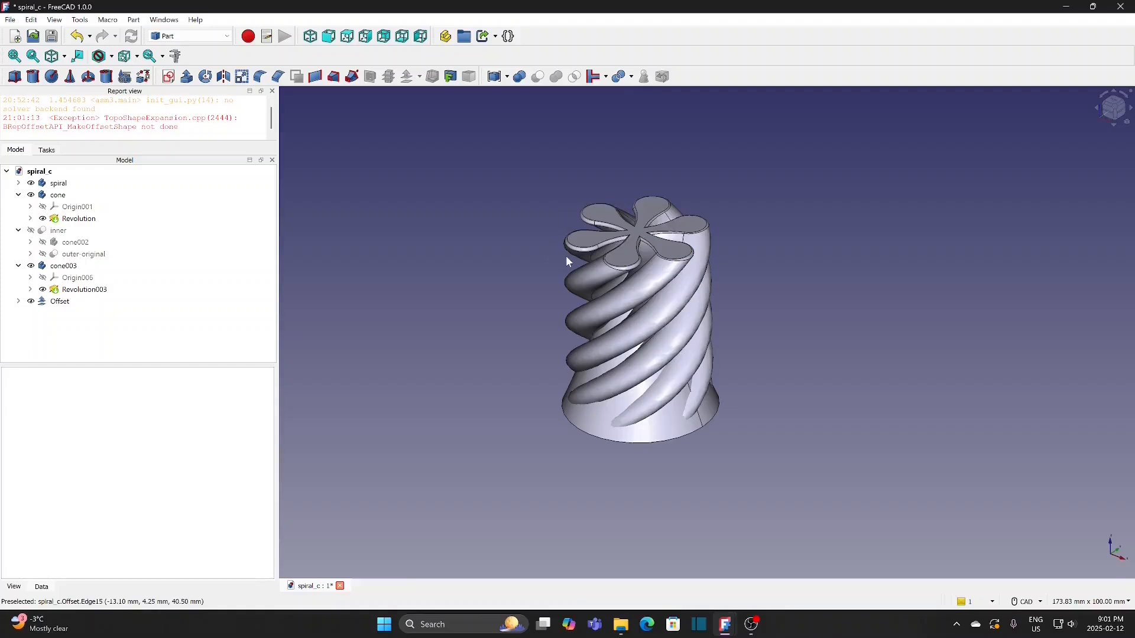
click(272, 91)
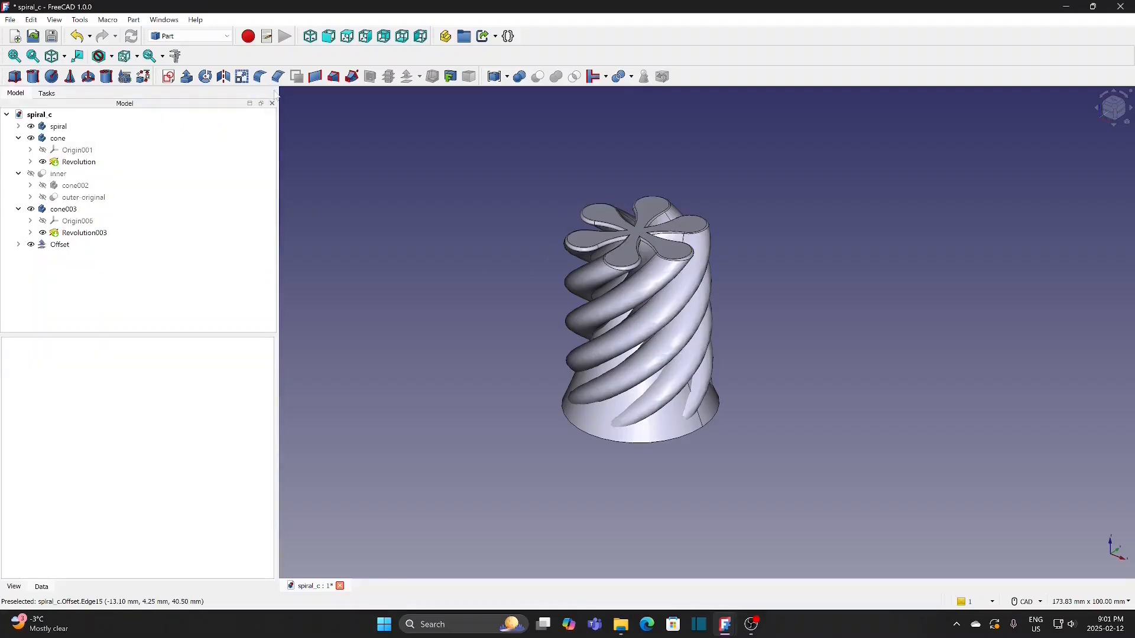
Step: Boolean-cut the offset spiral from the cone003 body and rename the result as outer
click(73, 211)
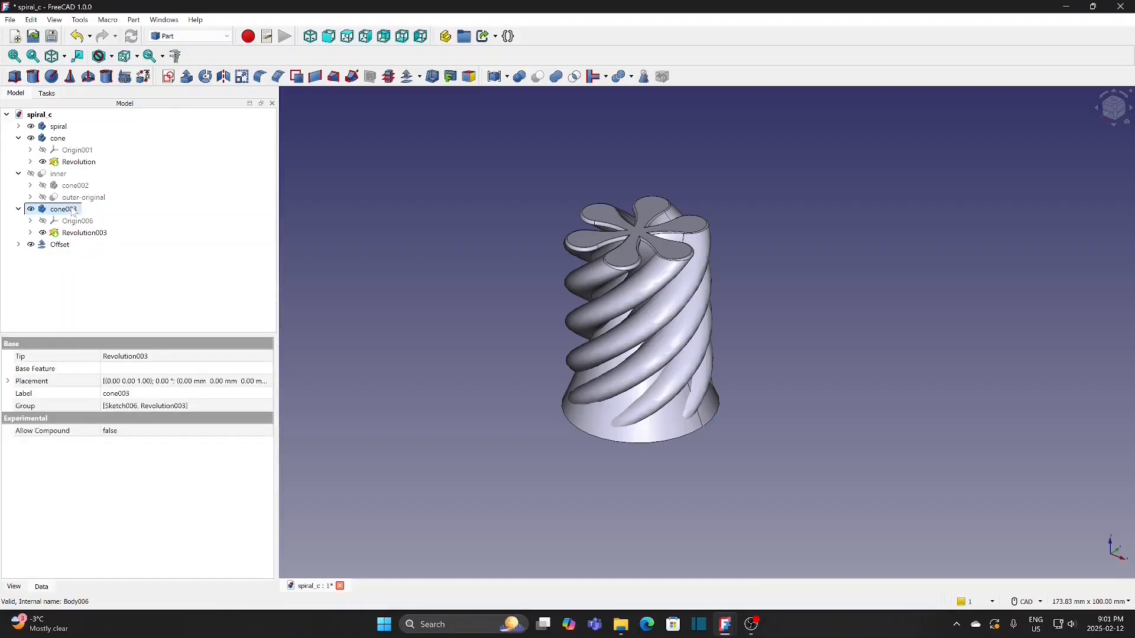
ctrl+click(66, 250)
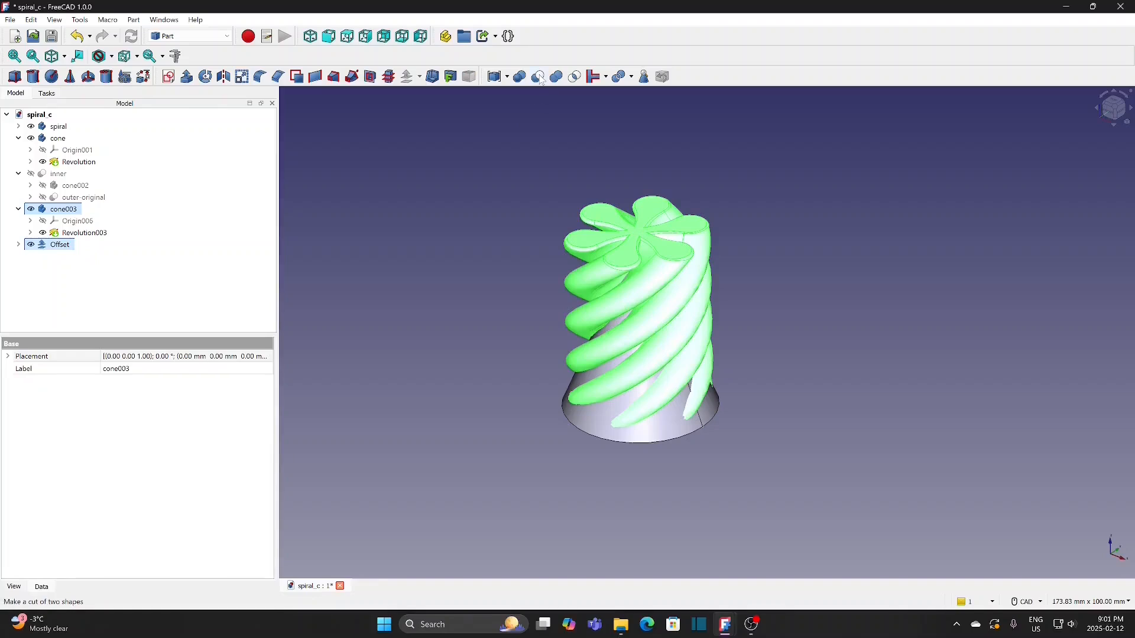
click(539, 76)
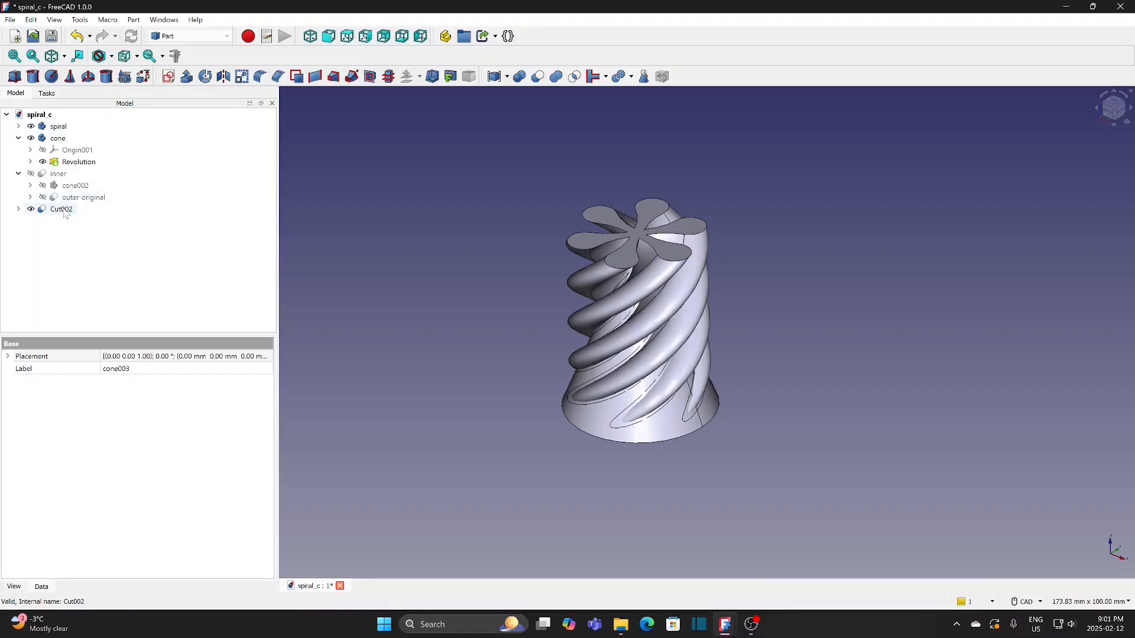
click(64, 212)
right_click(64, 212)
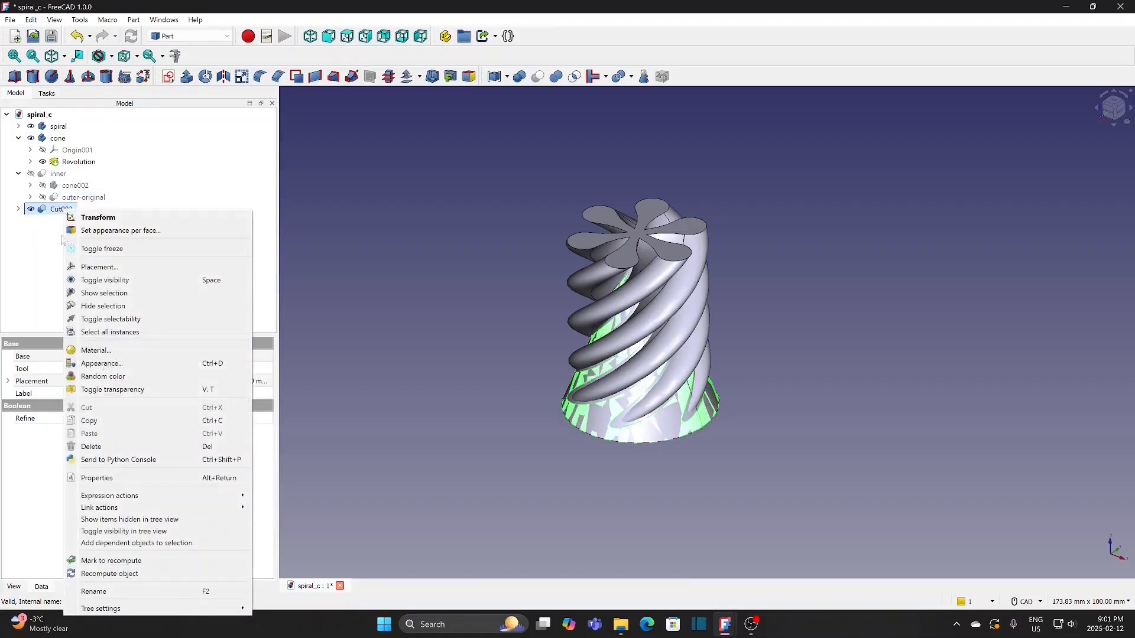
click(95, 592)
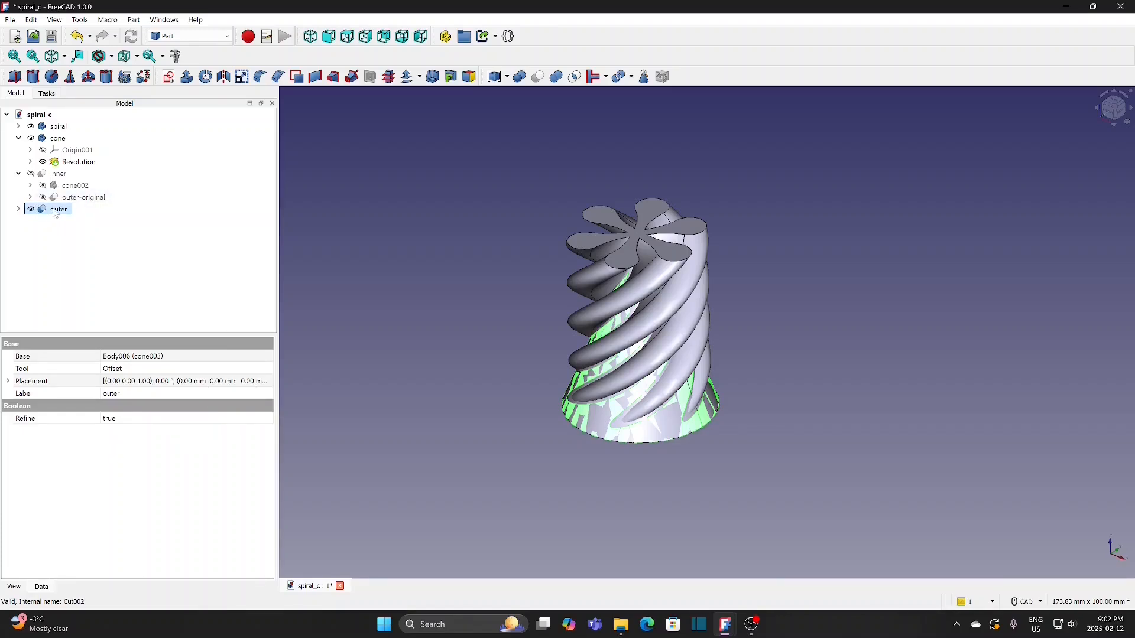
Step: Export the outer part as an STL mesh named spiral_c-outer in the D11-spiral_cone folder
click(11, 19)
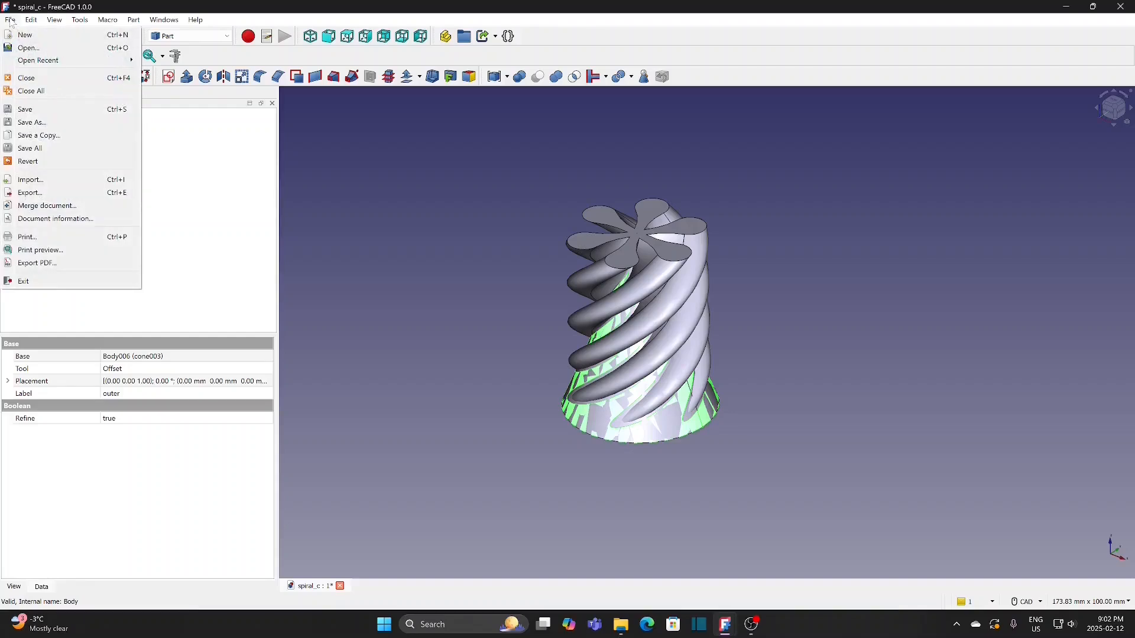
click(37, 194)
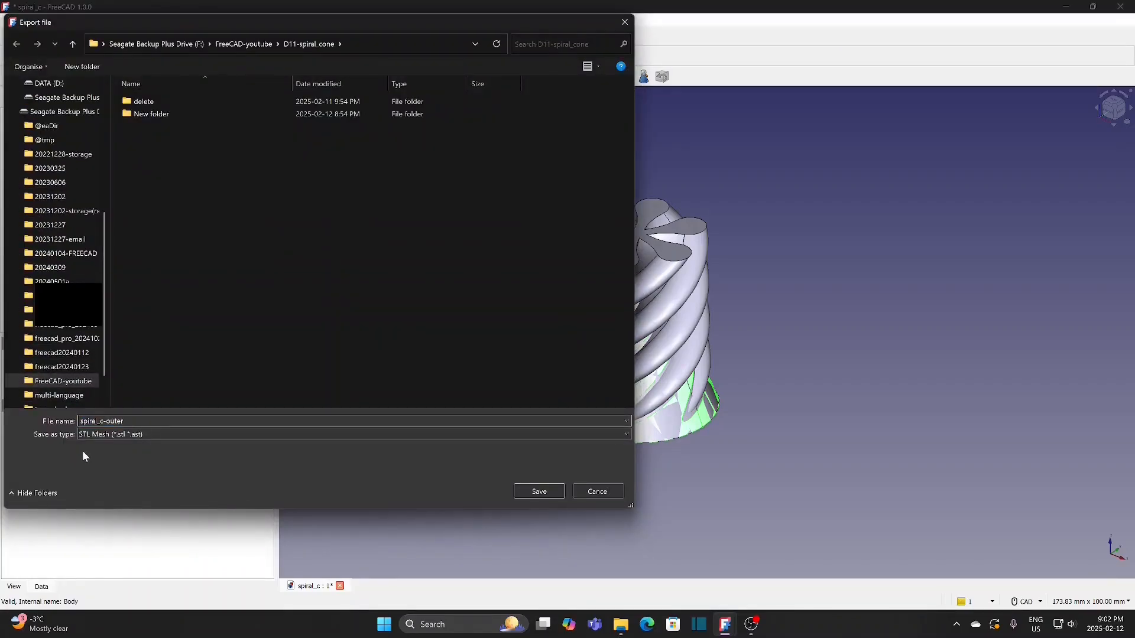
click(538, 492)
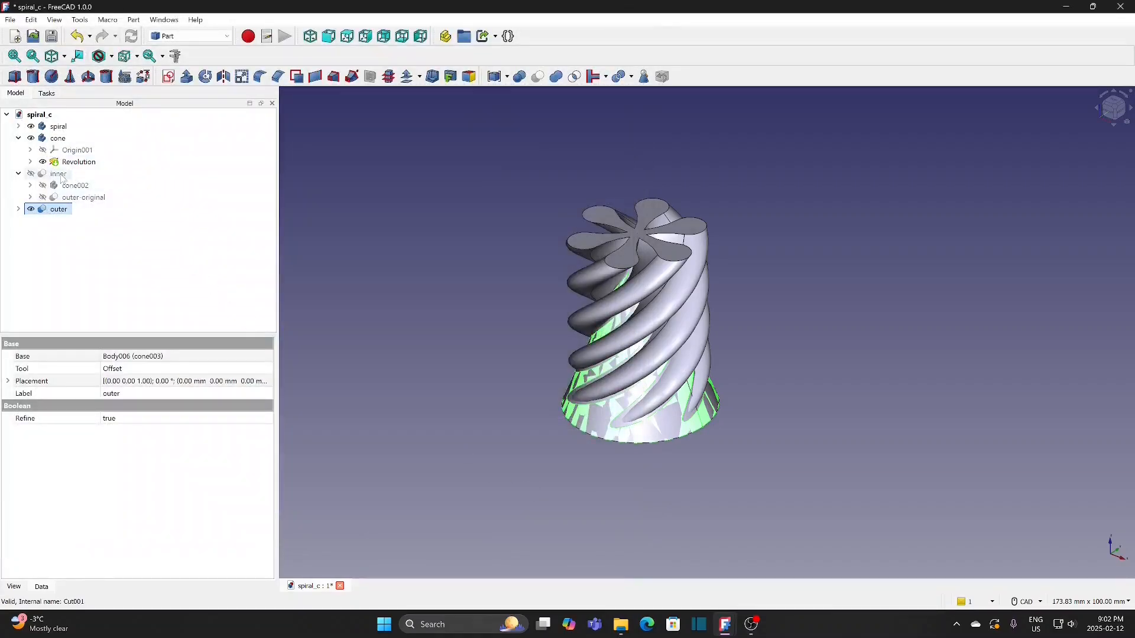
Step: Show the inner part and hide the outer part, the original spiral and cone bodies, and the cone's Revolution feature
key(space)
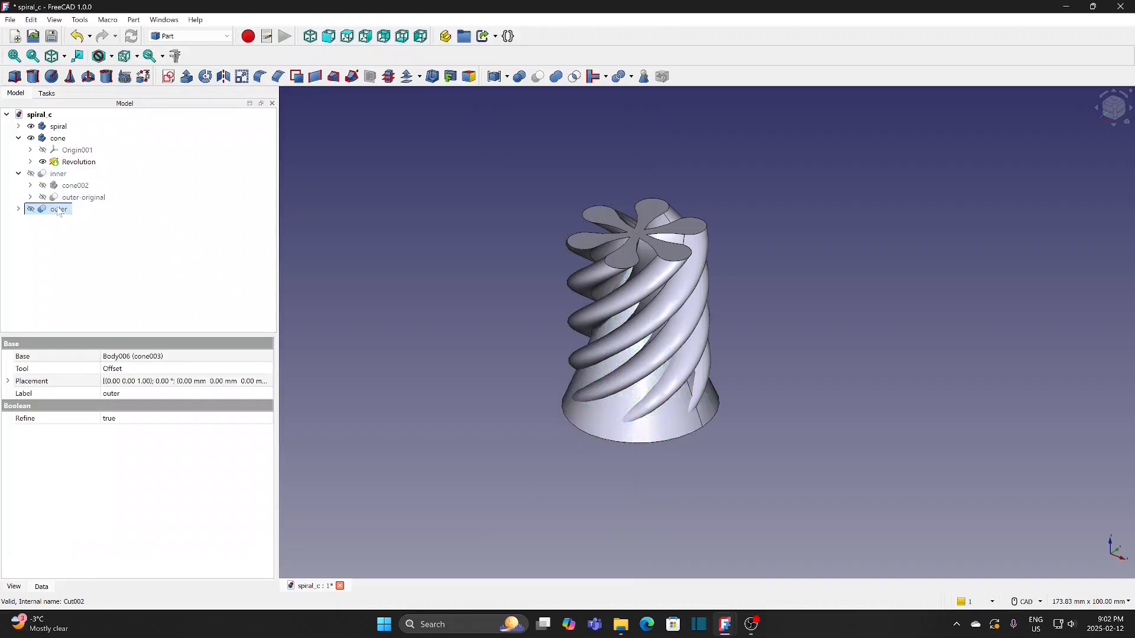
click(60, 176)
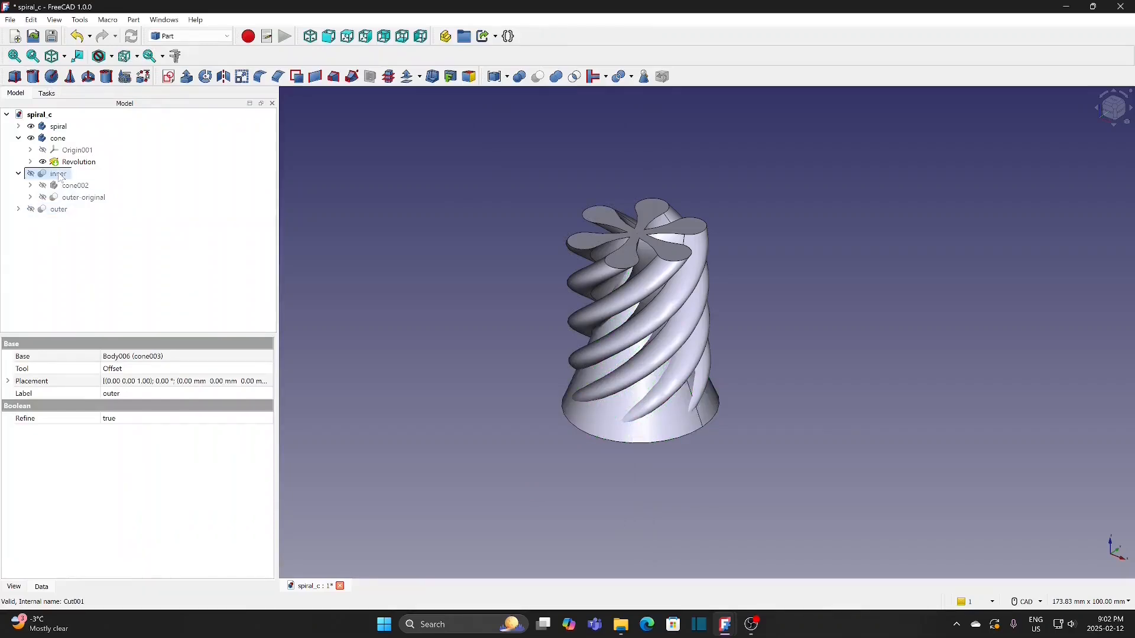
click(59, 139)
key(space)
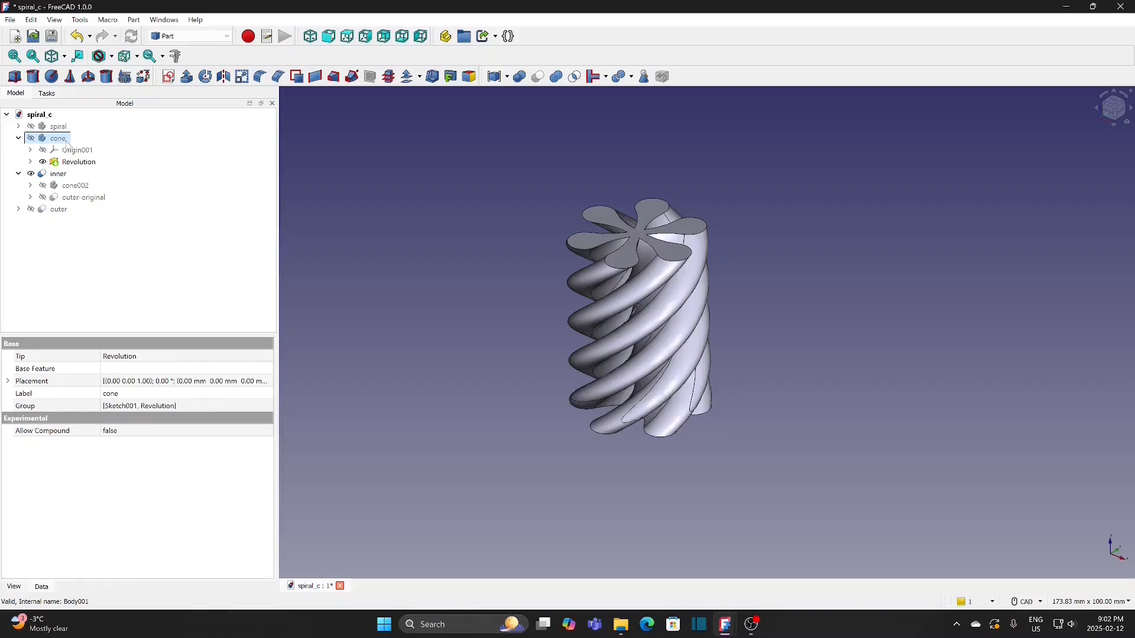
click(58, 175)
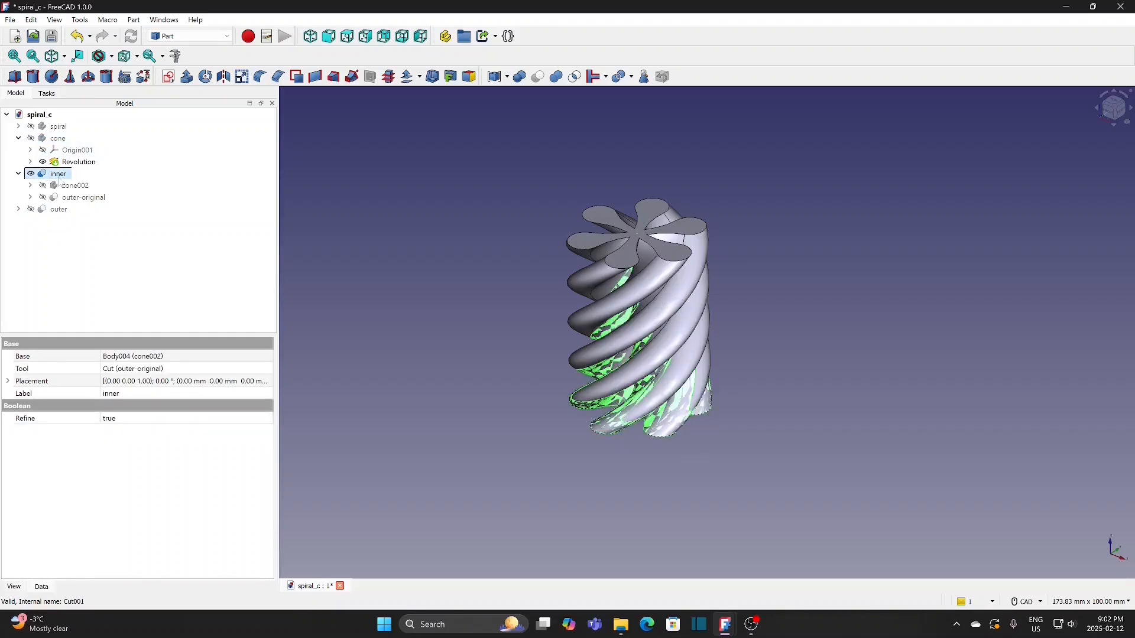
click(81, 165)
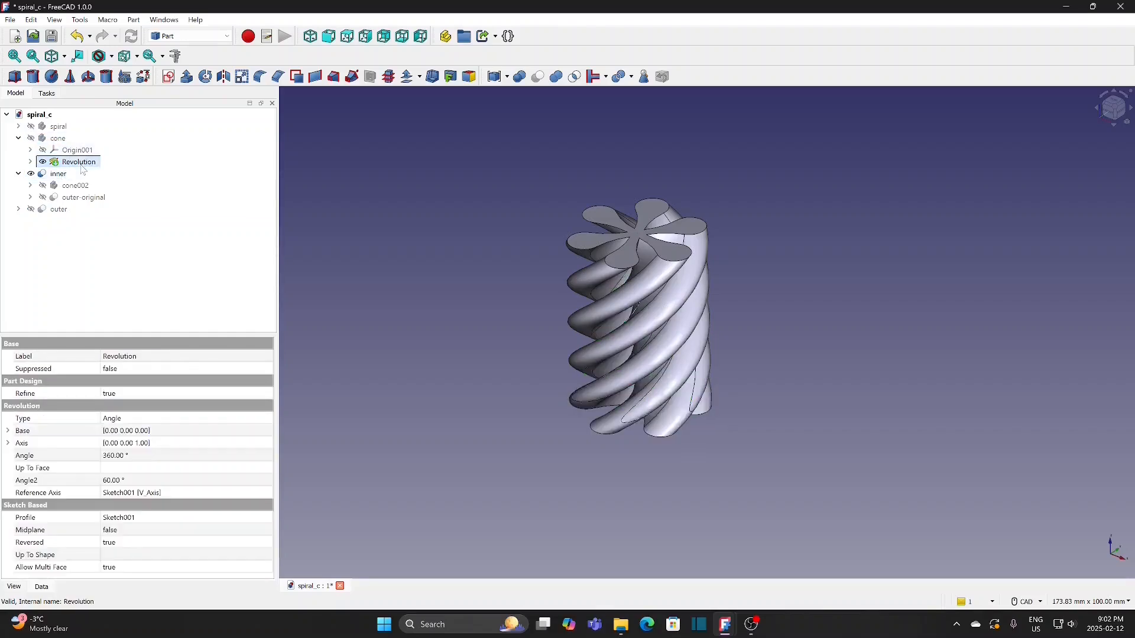
Step: Export the inner part as an STL mesh named spiral_c-inner and save the spiral_c document
click(61, 177)
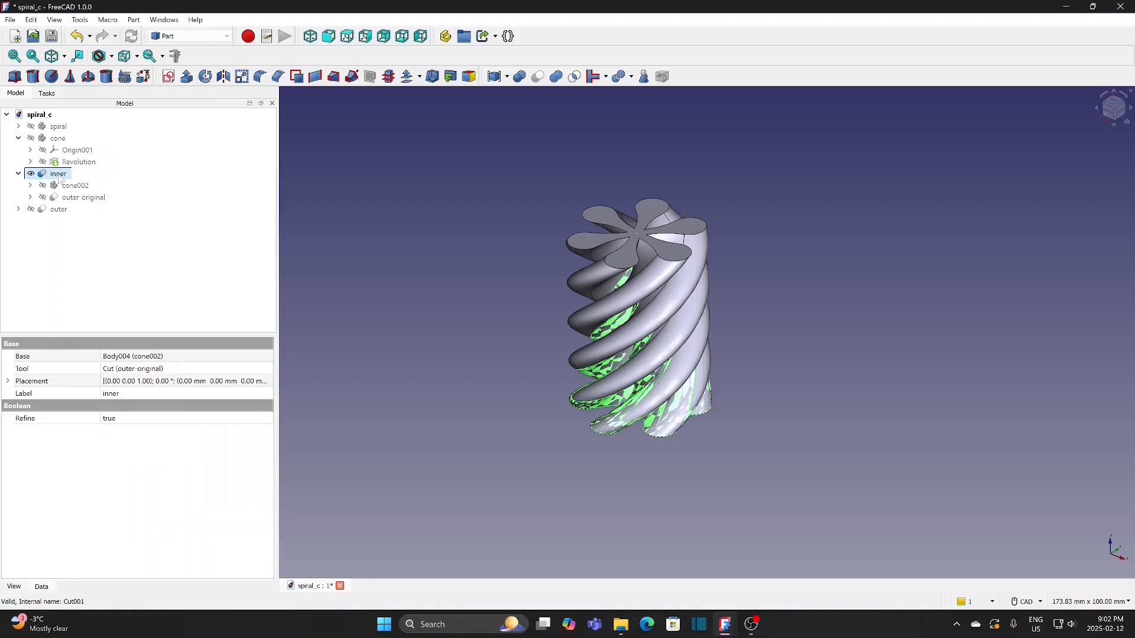
click(11, 22)
click(44, 194)
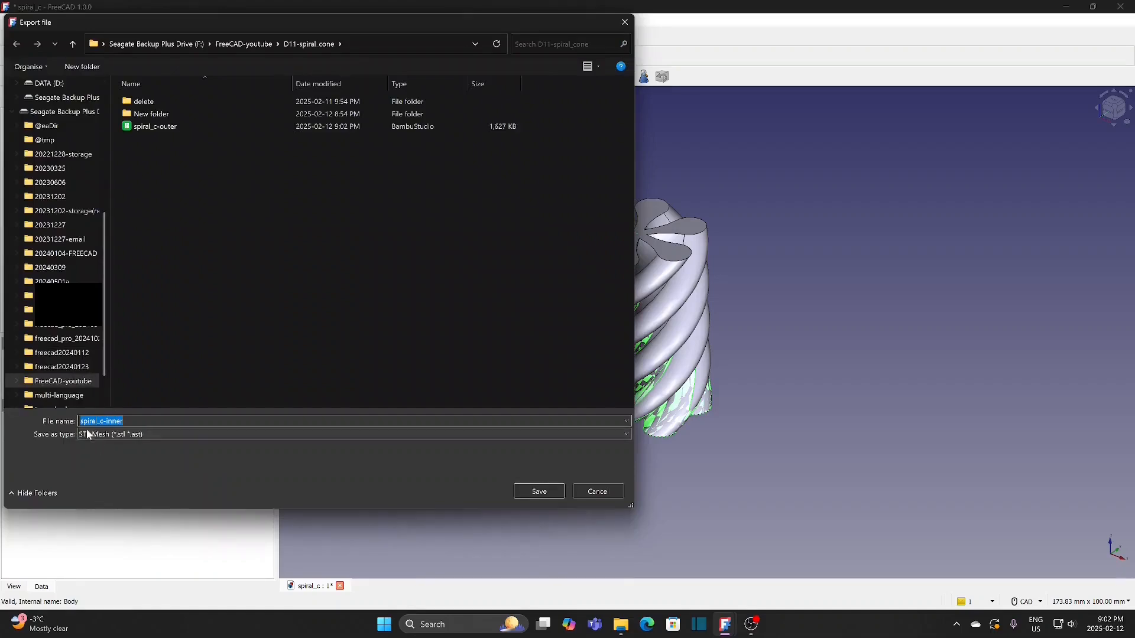
click(530, 495)
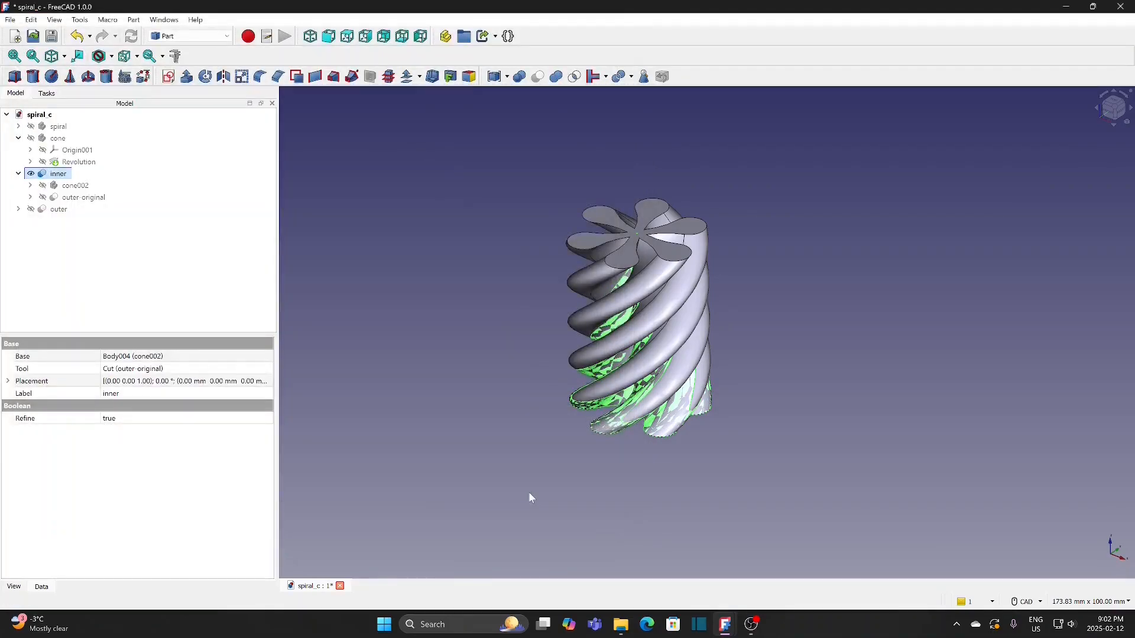
key(ctrl+s)
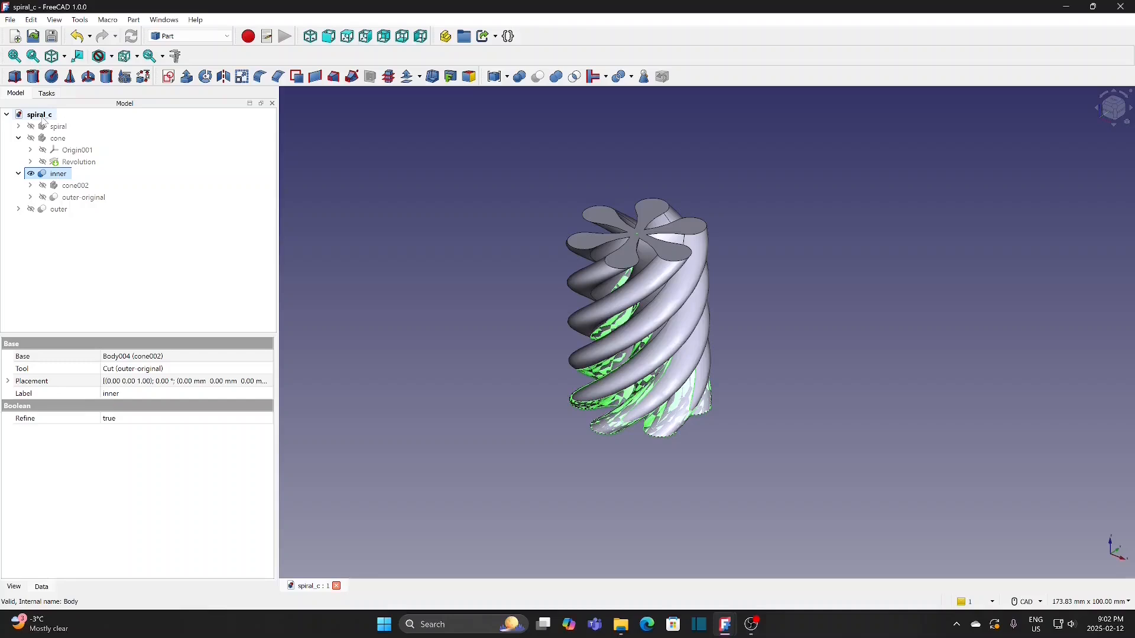
Step: Open the exported spiral_c-inner mesh and examine its spiral grooves and tip from several angles
click(10, 21)
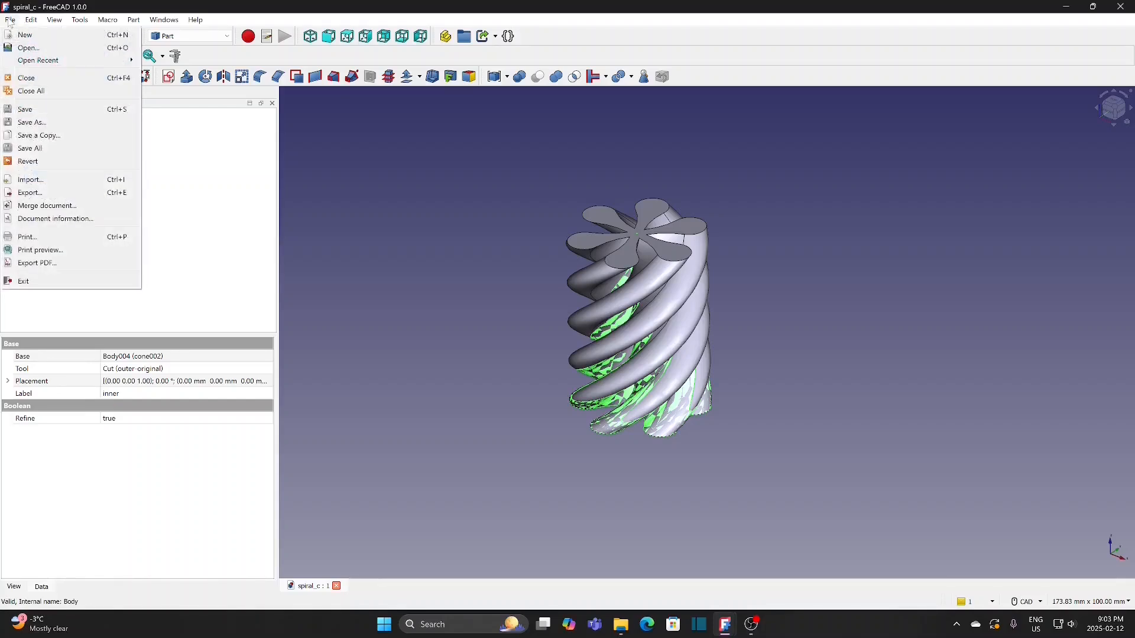
click(32, 52)
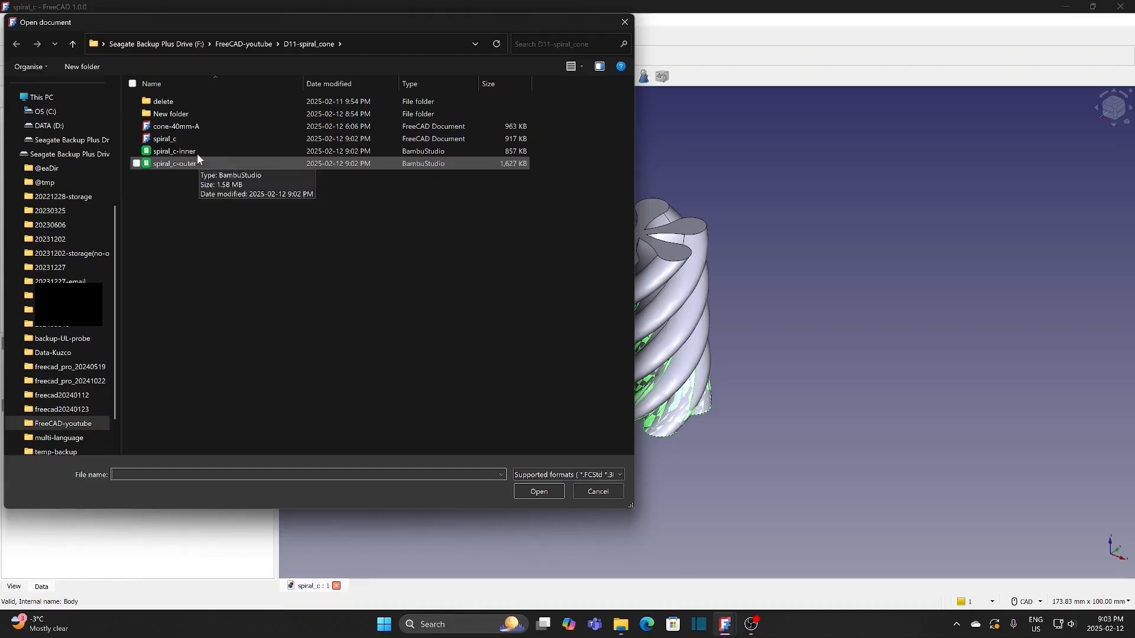
click(196, 151)
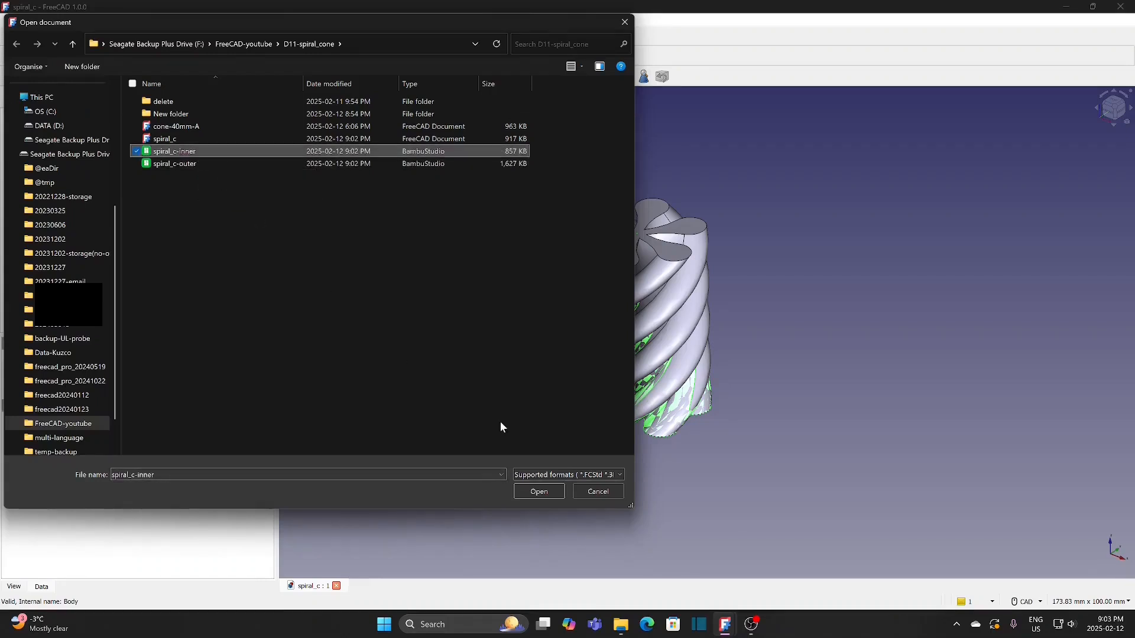
click(549, 490)
middle_drag(528, 229, 337, 118)
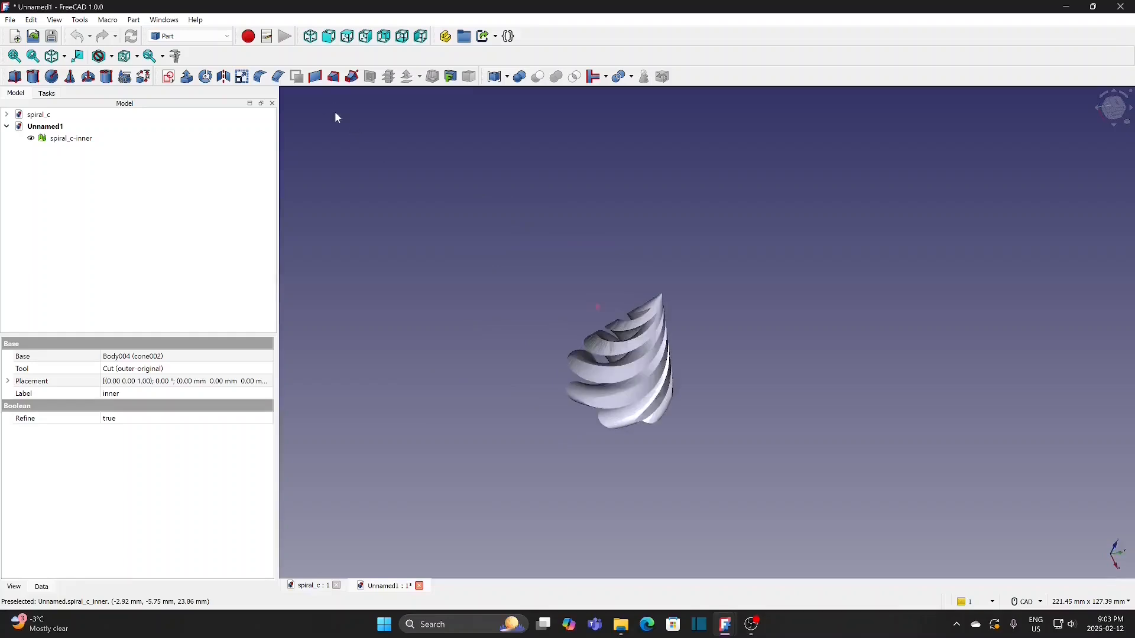
middle_drag(777, 379, 734, 378)
scroll(733, 376, up, 4)
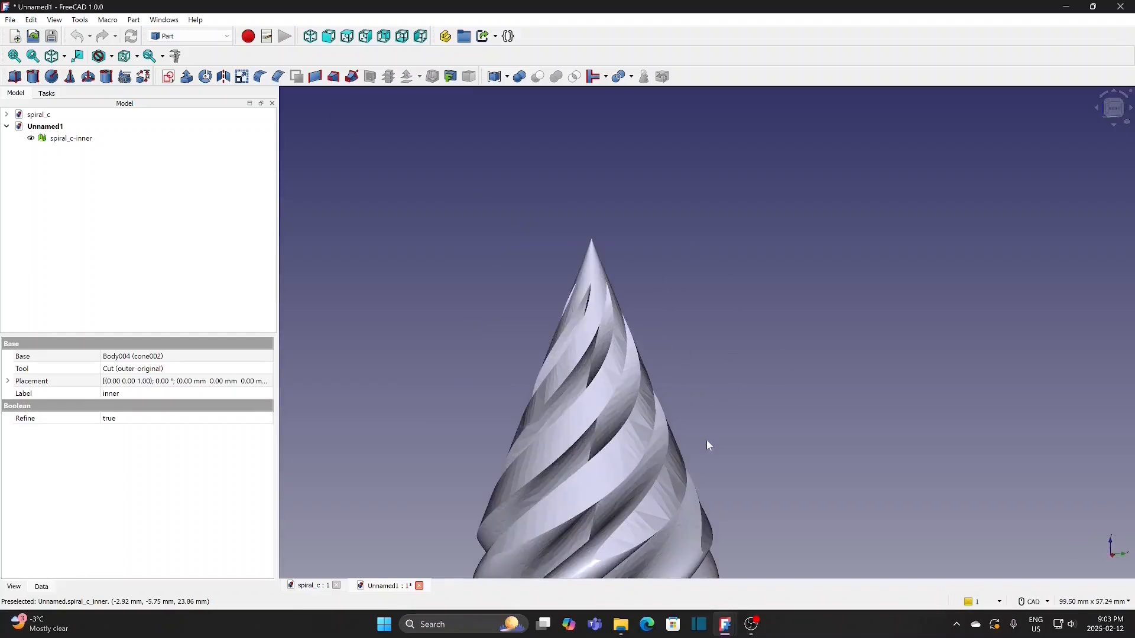
middle_drag(699, 320, 477, 366)
scroll(685, 426, down, 2)
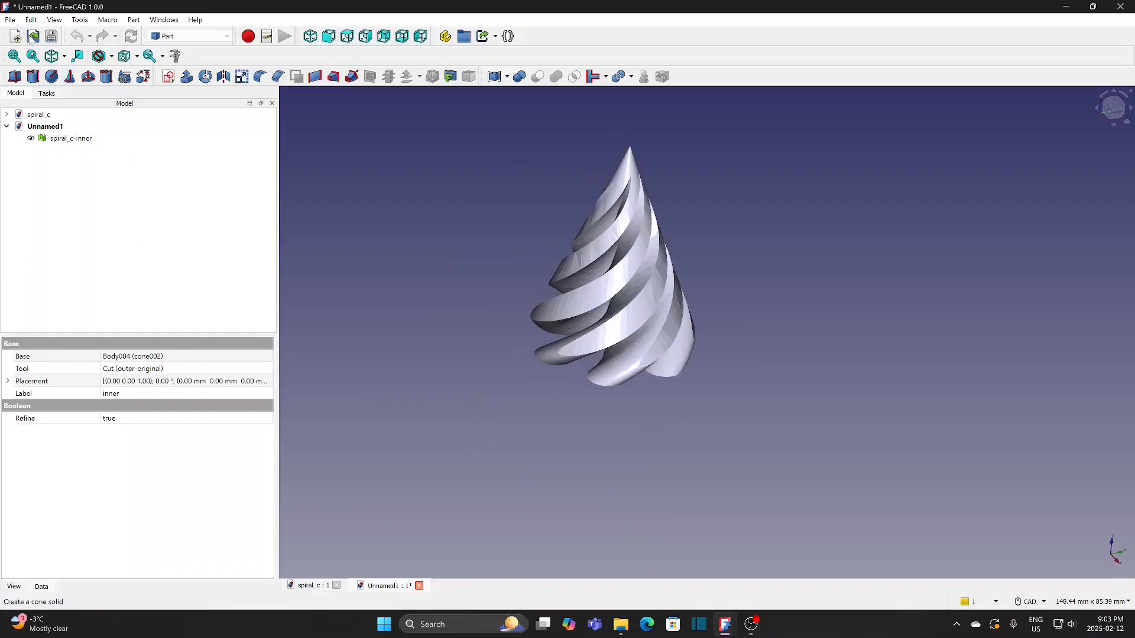
Step: Open the exported spiral_c-outer mesh and examine its spiral cutouts and underside
click(10, 20)
click(27, 48)
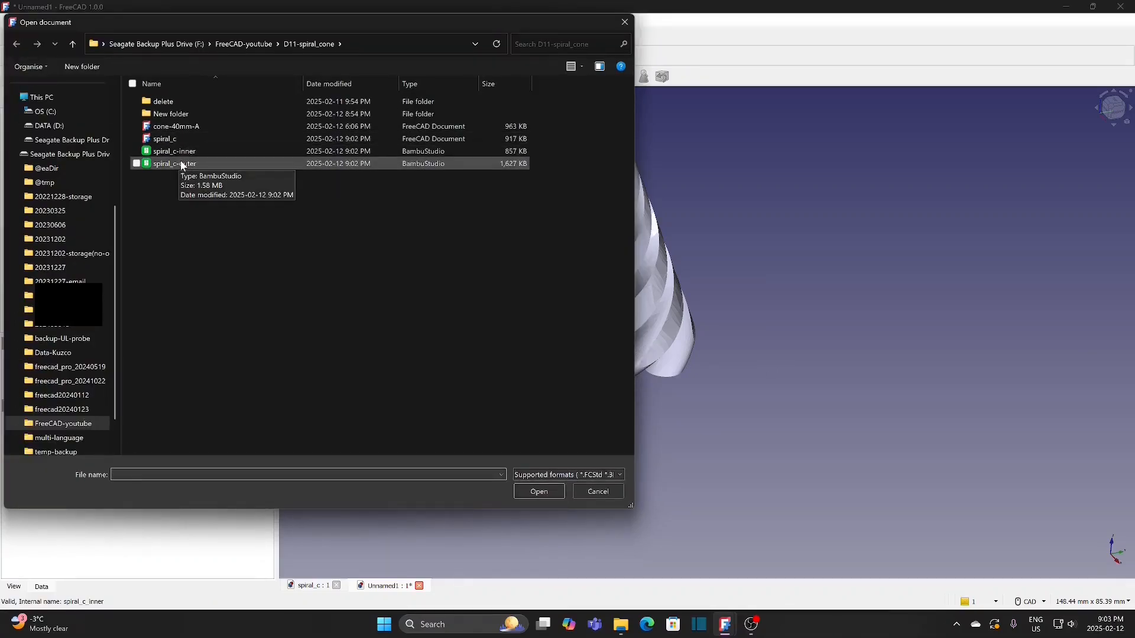
click(183, 164)
click(537, 492)
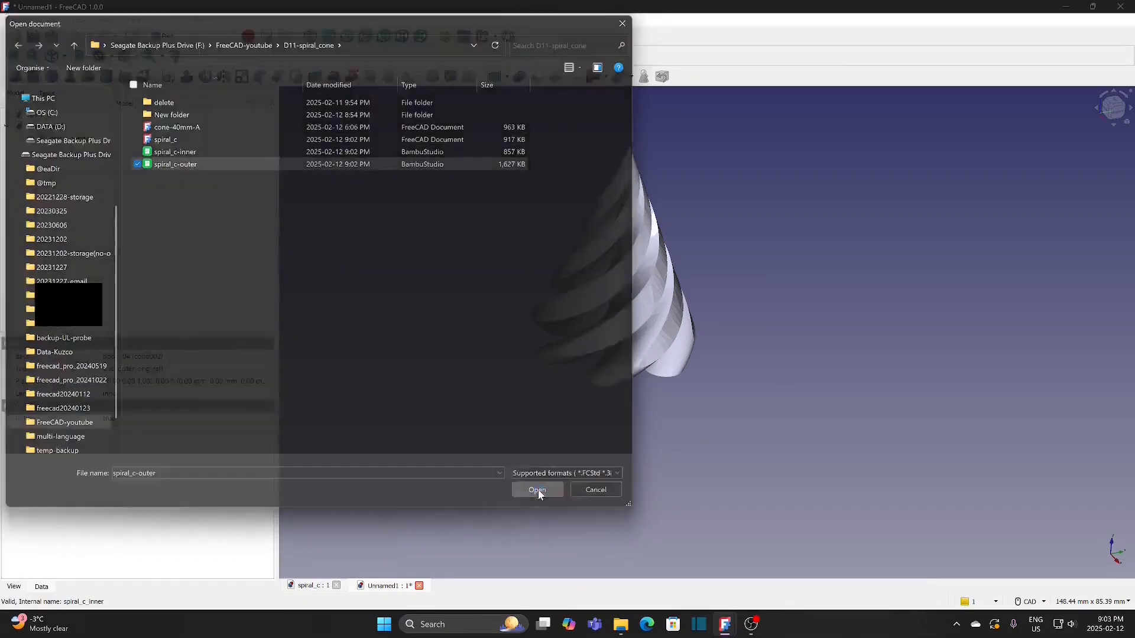
scroll(558, 380, down, 5)
middle_drag(520, 232, 494, 414)
scroll(497, 410, up, 3)
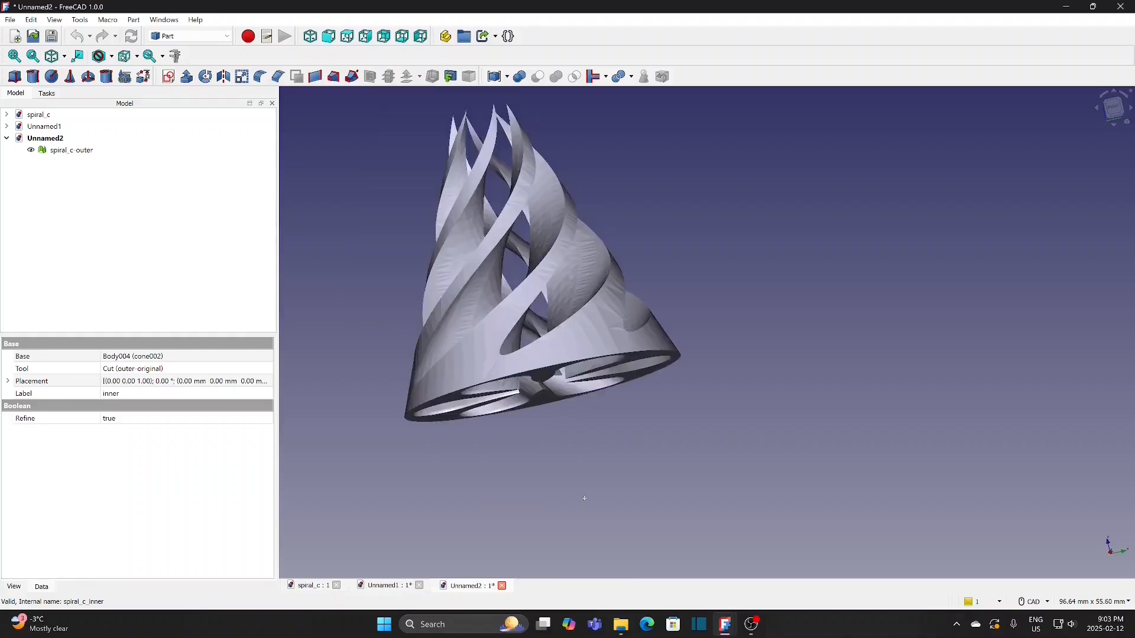